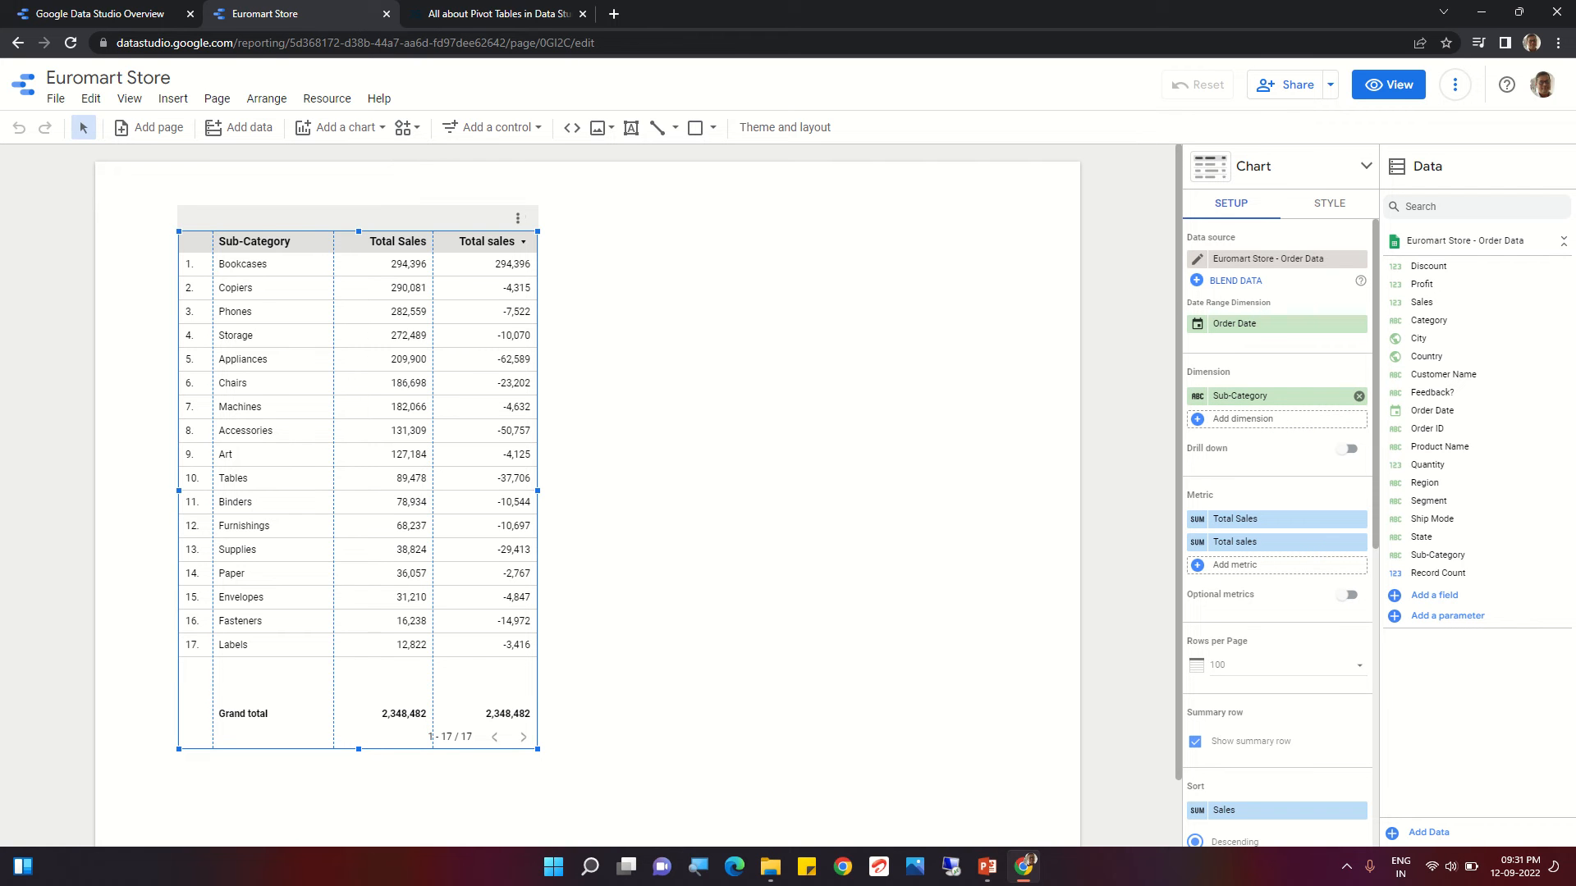
- Replace the table's Sub-Category dimension with Region
{"action": "left_click", "coordinate": [1359, 396]}
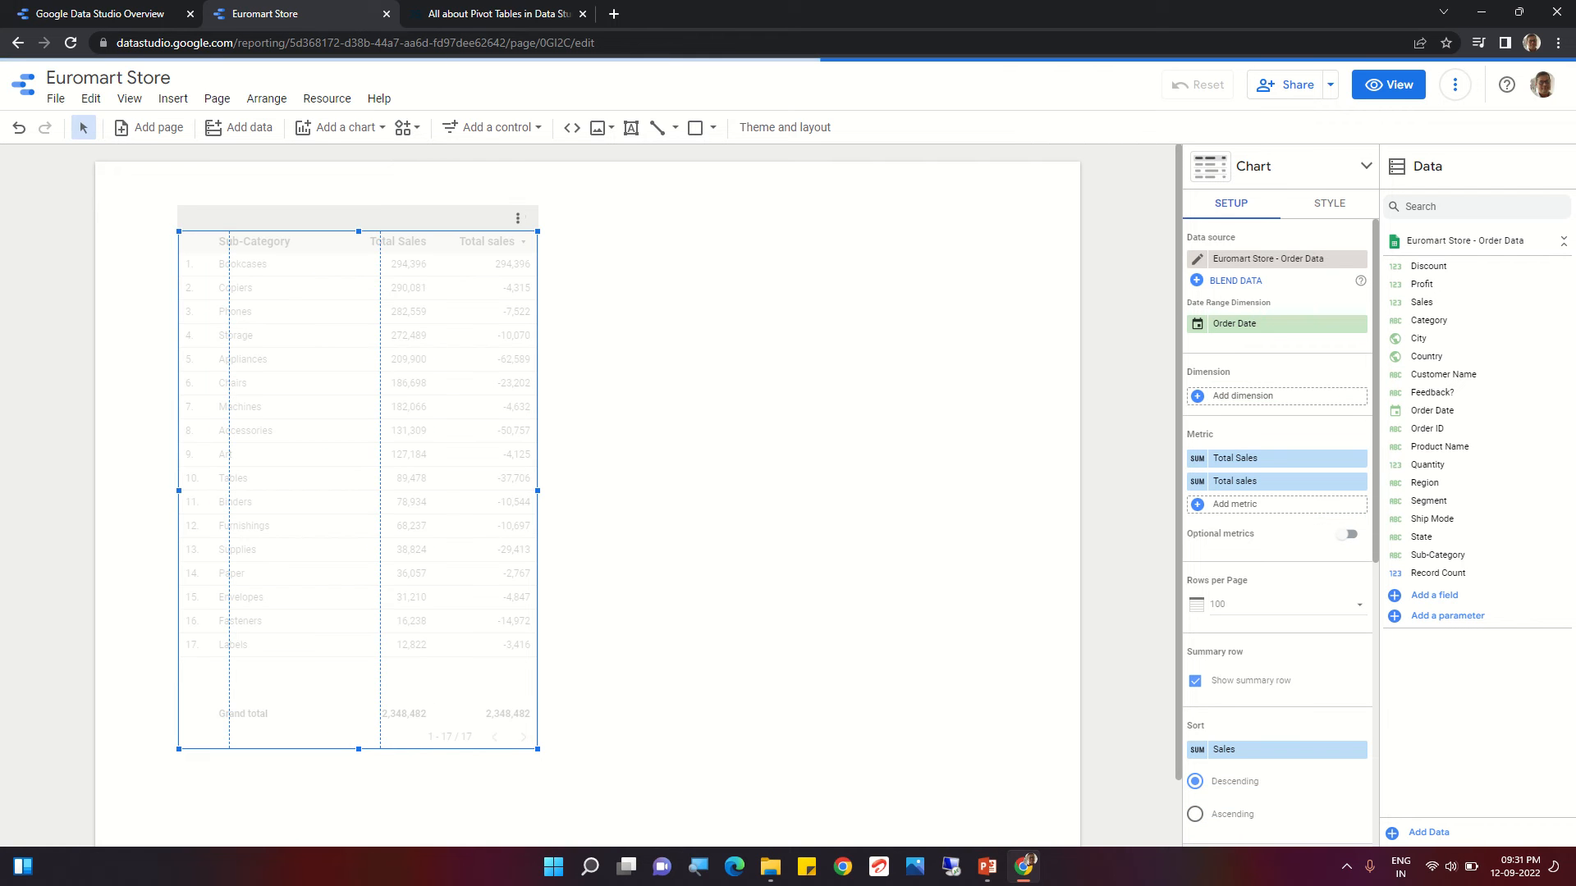
{"action": "left_click", "coordinate": [1242, 395]}
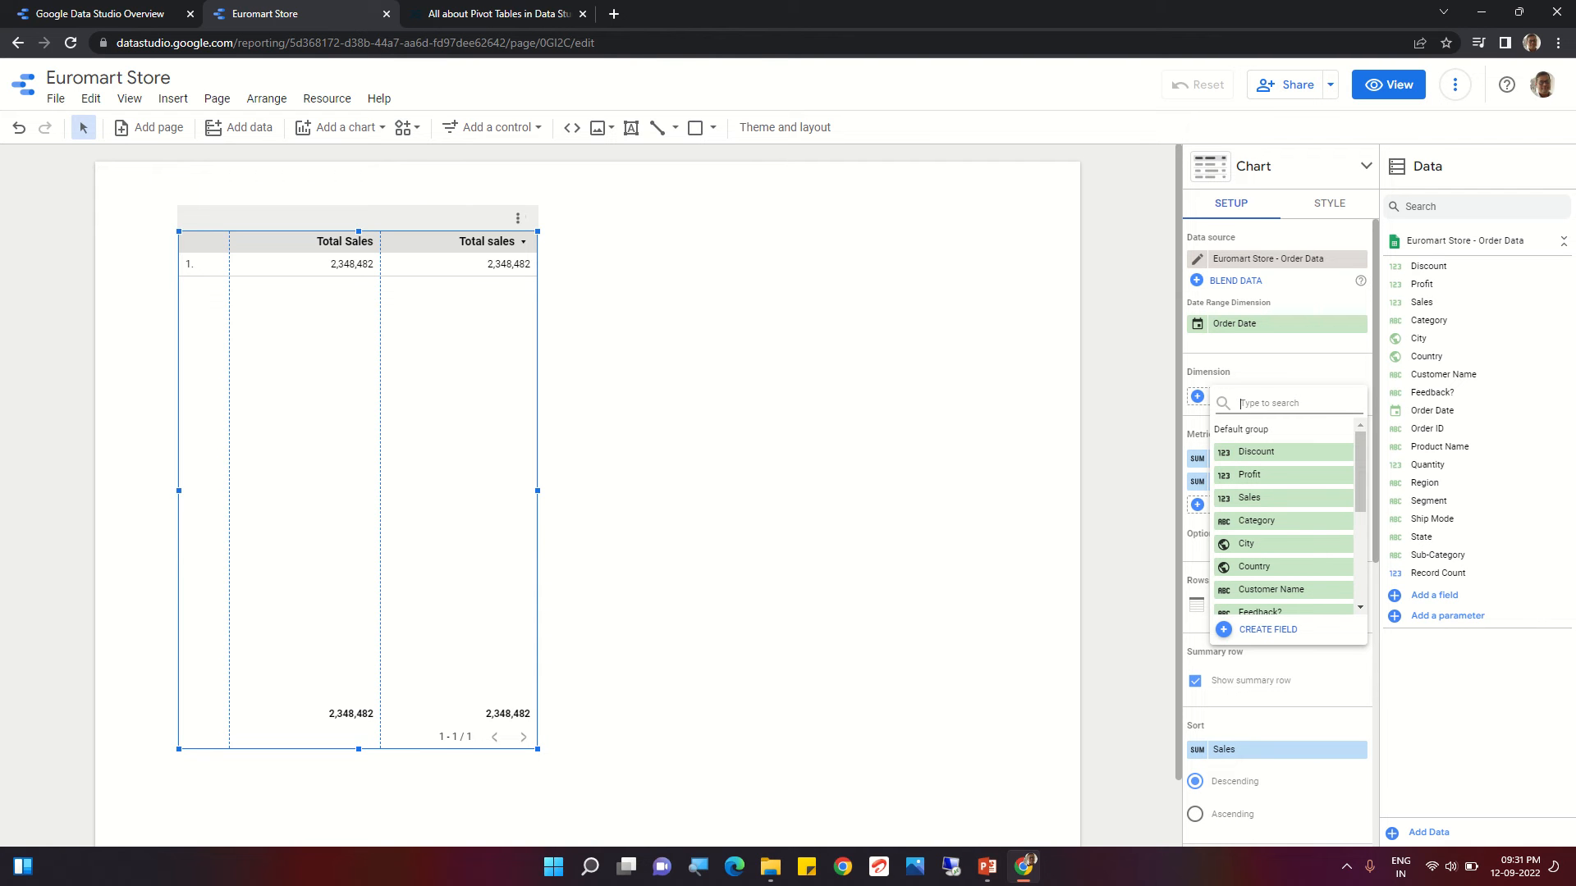
{"action": "type", "text": "re"}
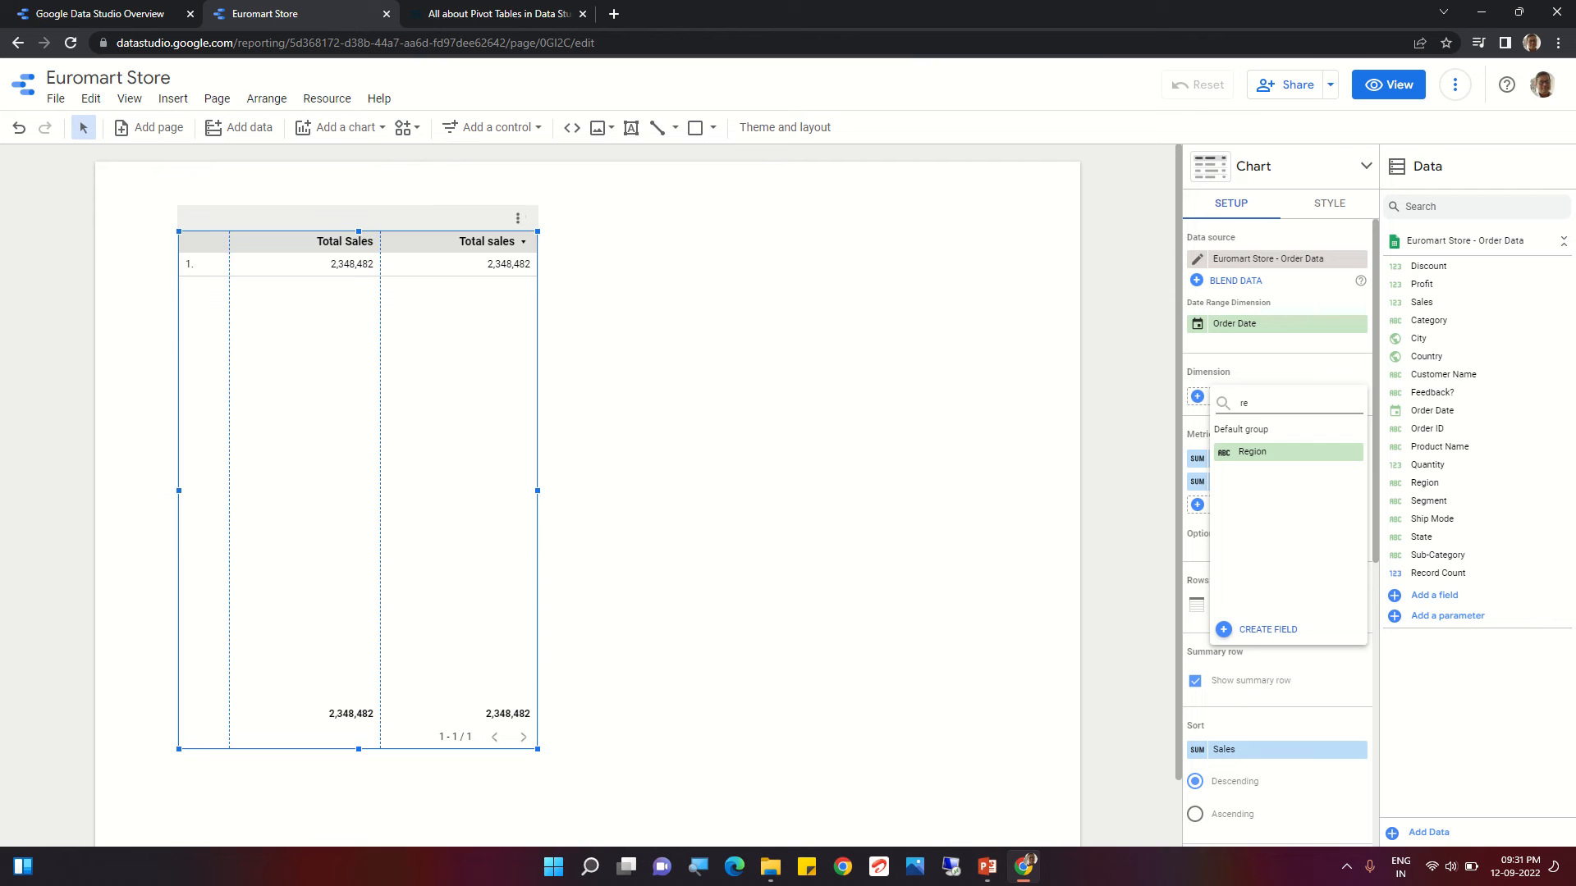
{"action": "key", "text": "Return"}
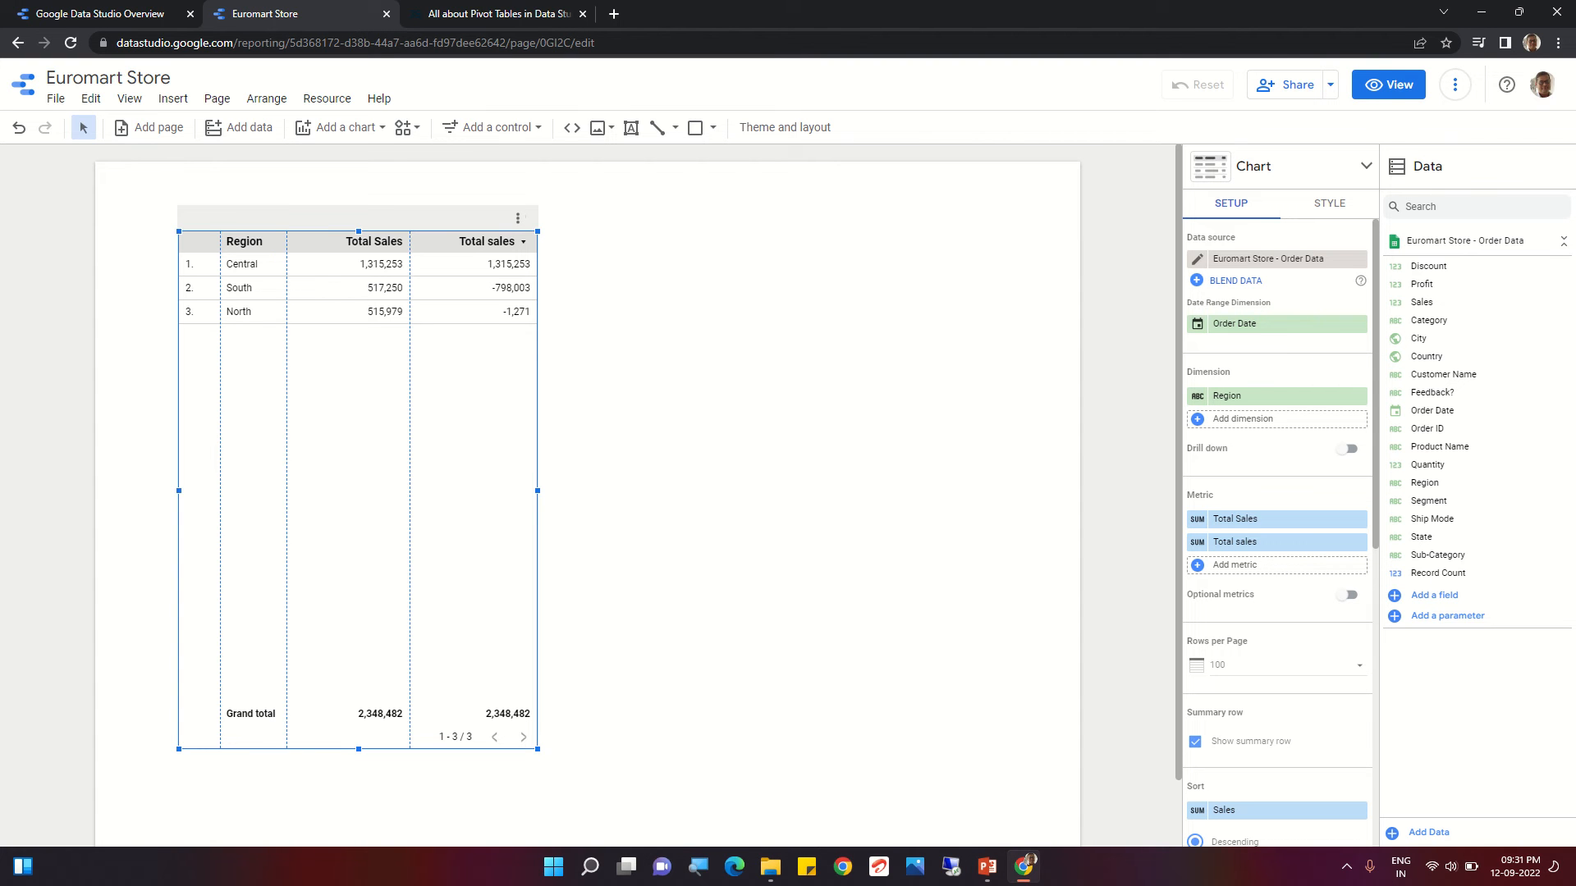
- Add Segment as the table's second dimension and sort the rows by Region in descending order
{"action": "left_click", "coordinate": [1242, 418]}
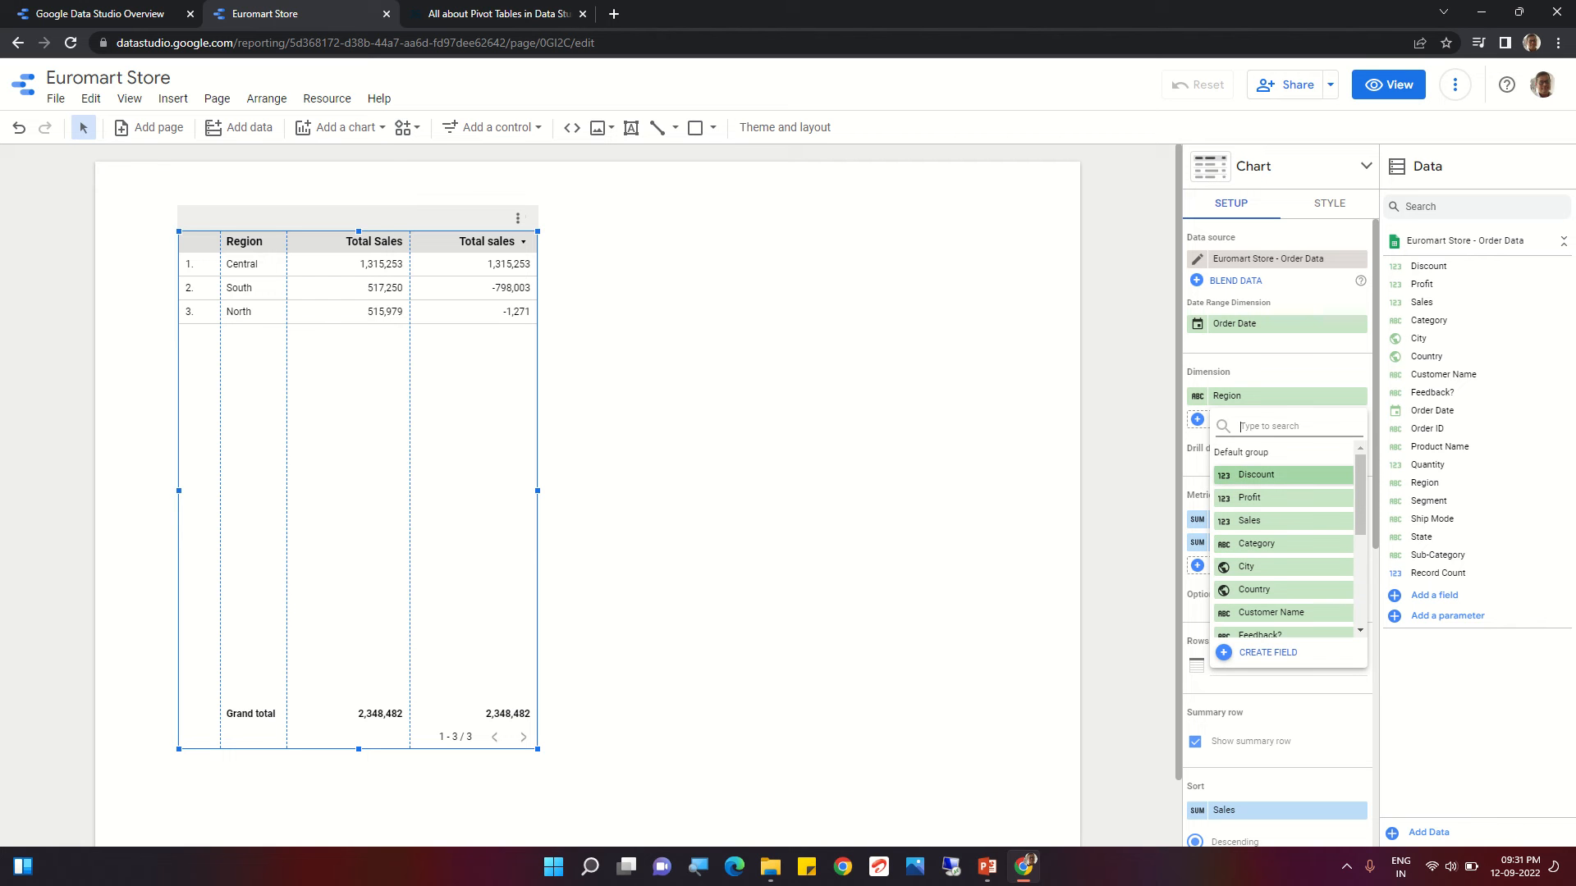
{"action": "type", "text": "seg"}
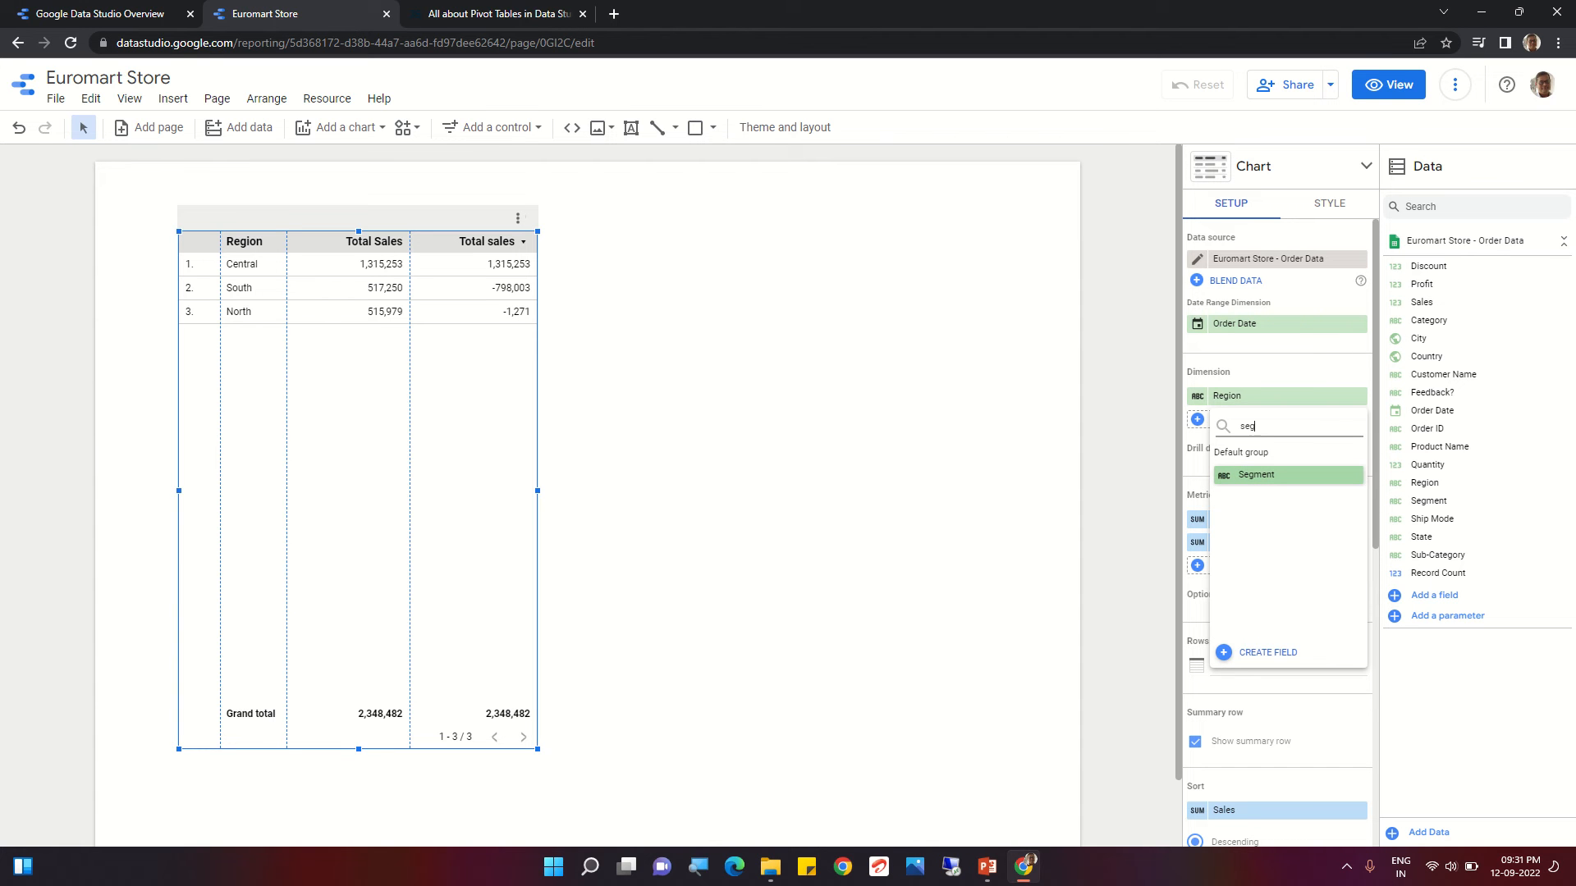
{"action": "left_click", "coordinate": [1288, 475]}
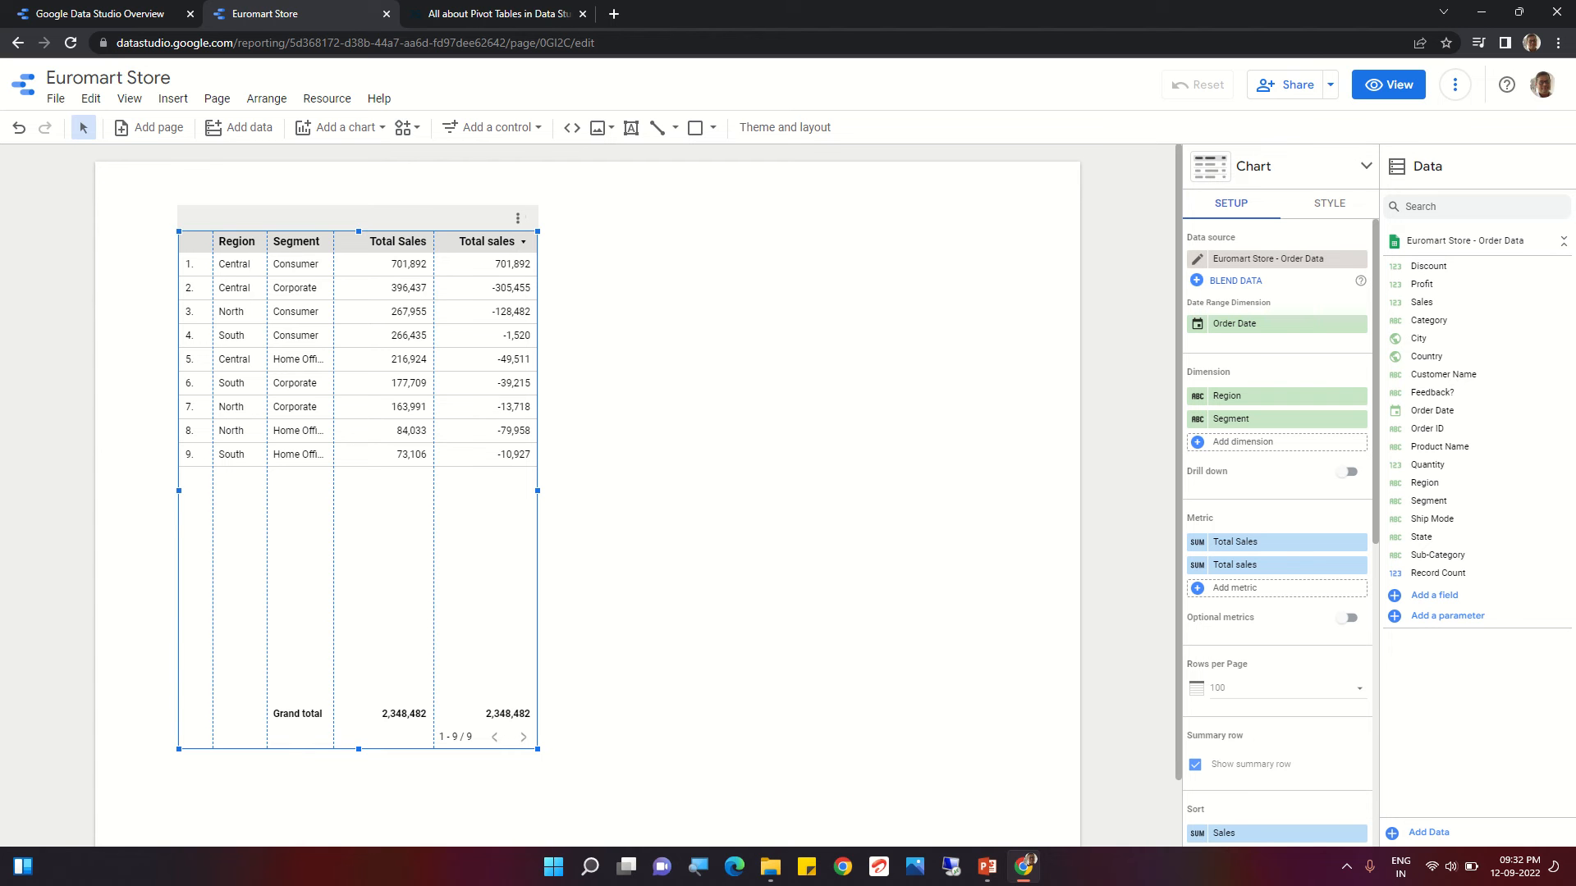
{"action": "left_click", "coordinate": [236, 241]}
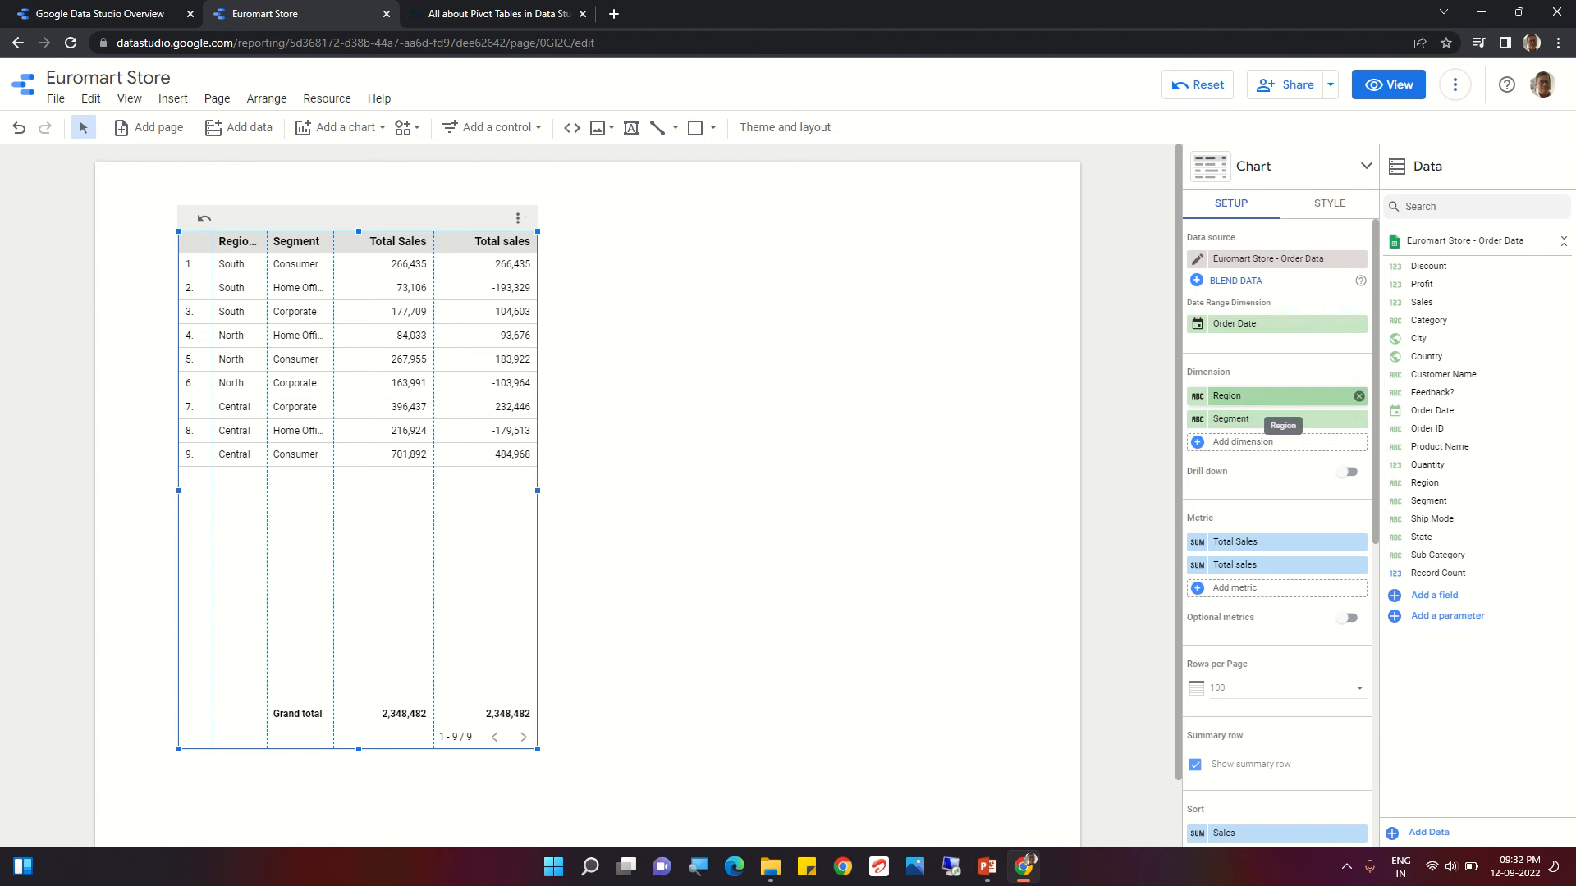
- Examine the table's setup options, including sorting, default date range, filter and chart interactions
{"action": "scroll", "coordinate": [1278, 423], "scroll_direction": "down", "scroll_amount": 1}
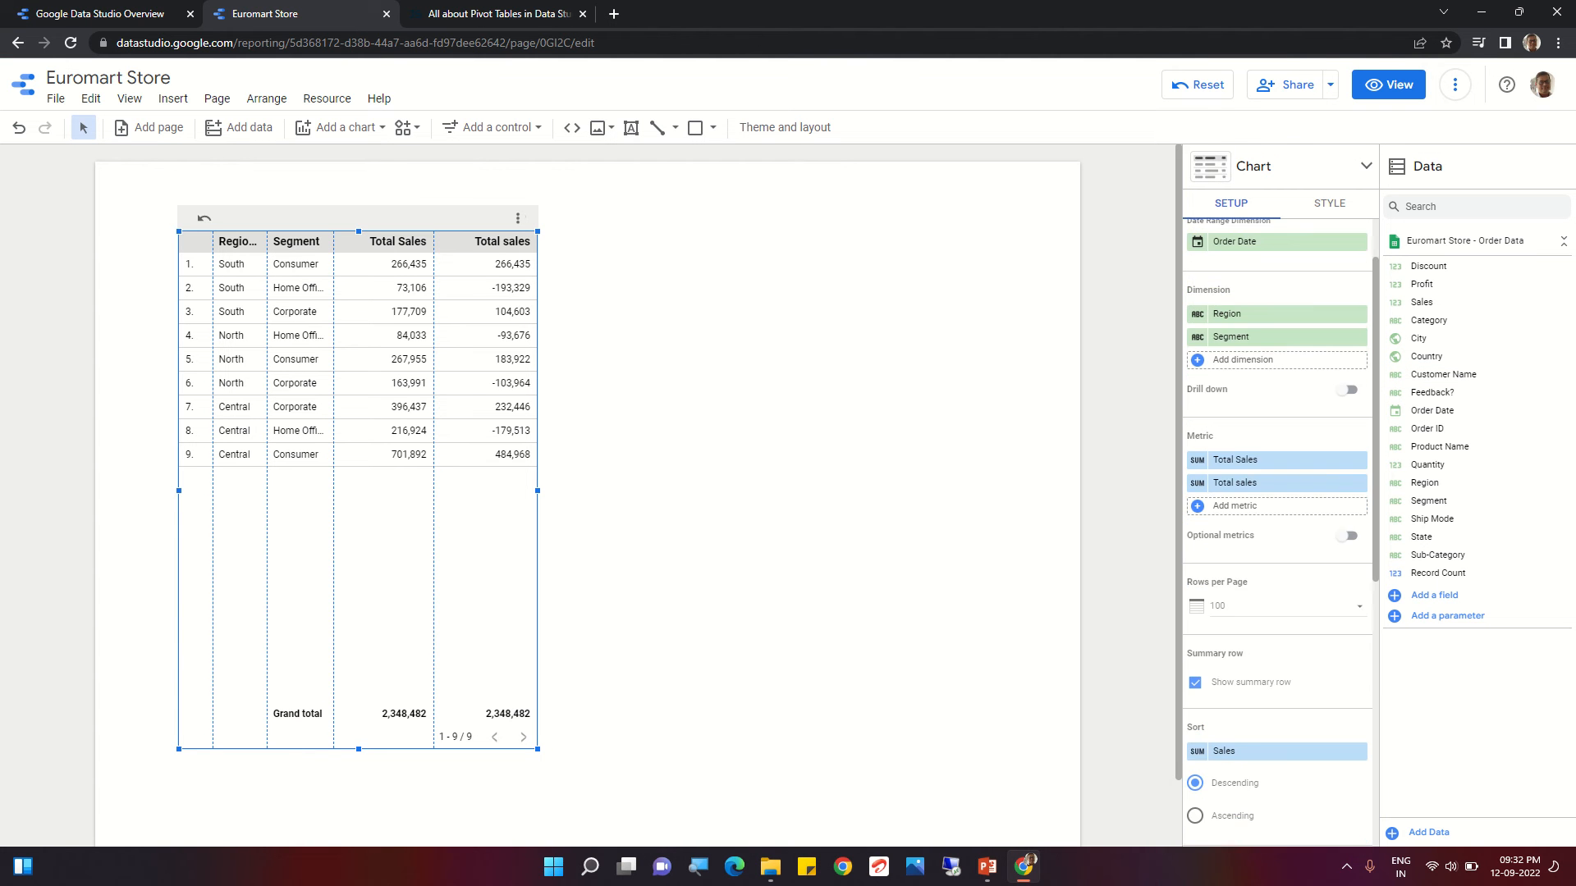
{"action": "scroll", "coordinate": [1277, 530], "scroll_direction": "down", "scroll_amount": 4}
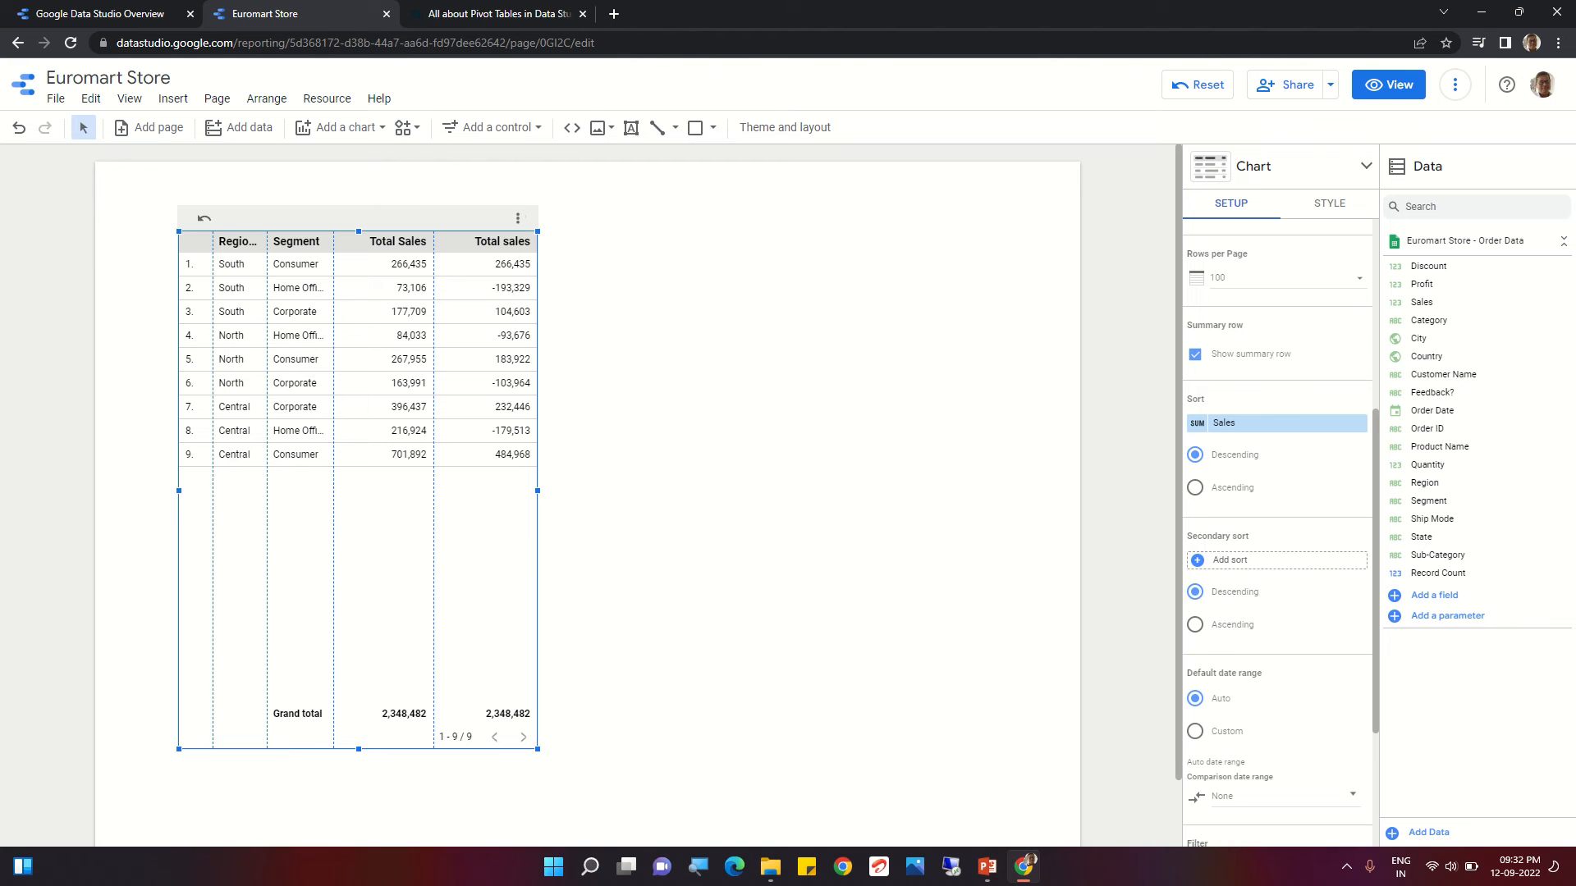
{"action": "scroll", "coordinate": [1277, 493], "scroll_direction": "down", "scroll_amount": 1}
{"action": "scroll", "coordinate": [1278, 534], "scroll_direction": "down", "scroll_amount": 1}
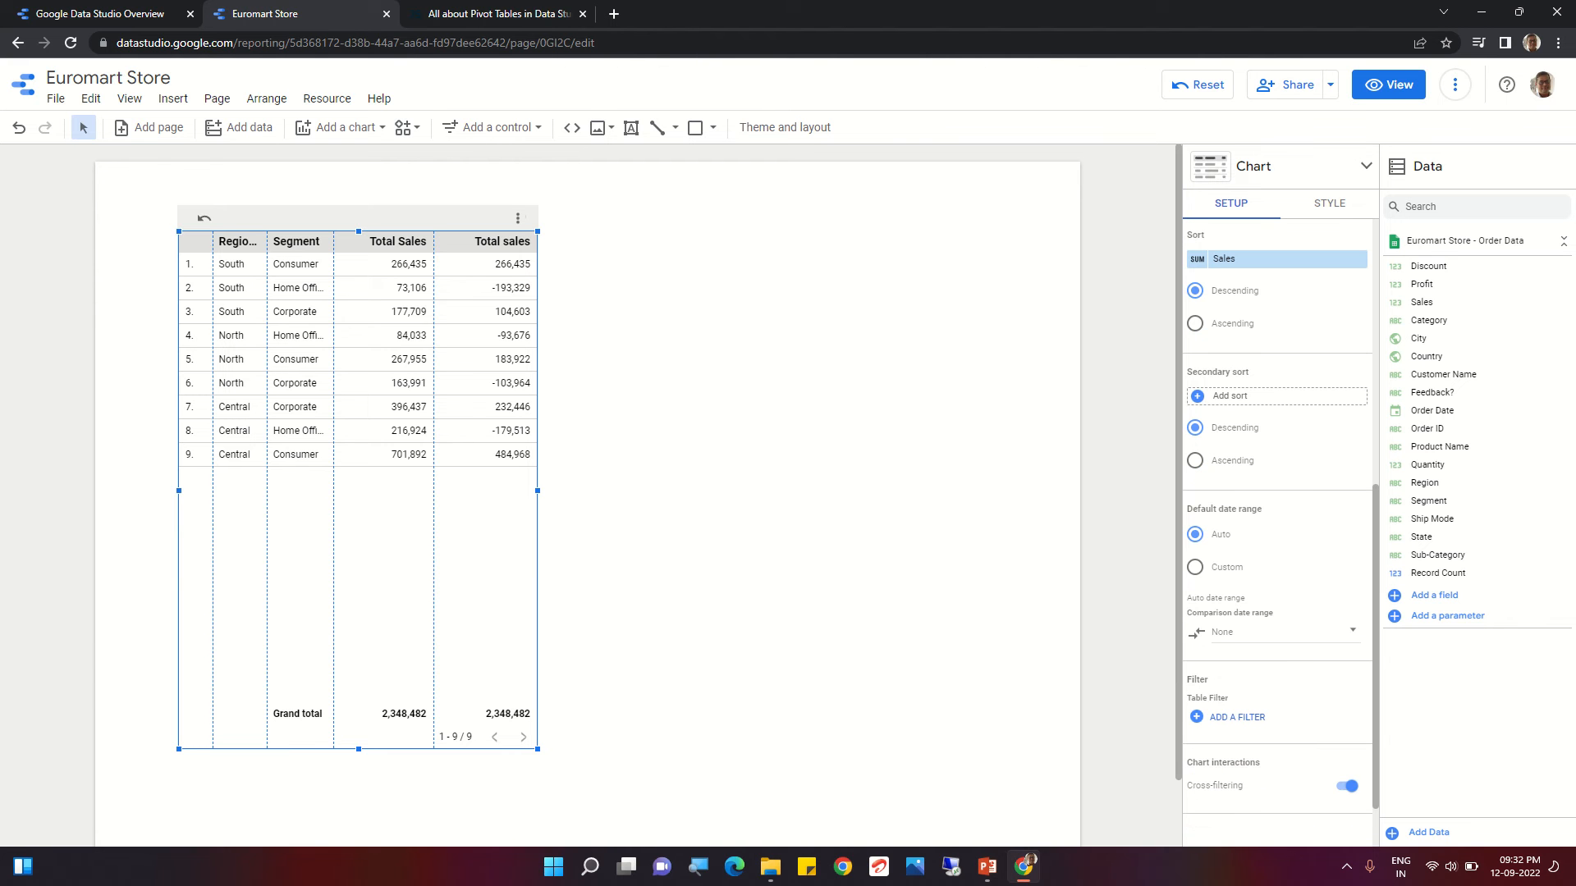
{"action": "scroll", "coordinate": [1277, 533], "scroll_direction": "down", "scroll_amount": 2}
{"action": "scroll", "coordinate": [1277, 533], "scroll_direction": "up", "scroll_amount": 2}
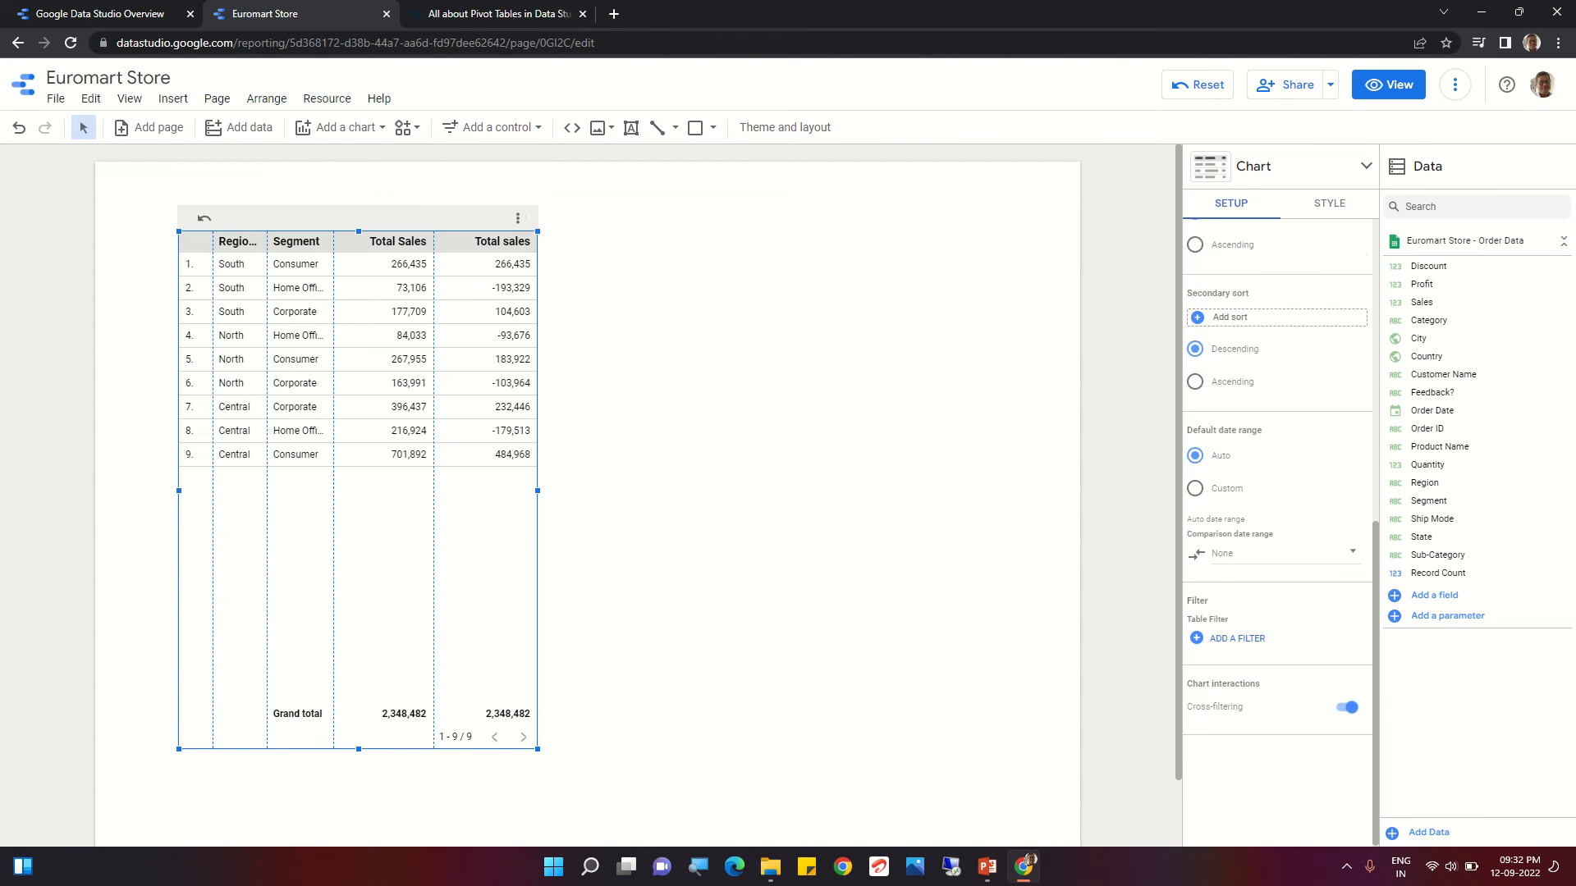
{"action": "scroll", "coordinate": [1277, 525], "scroll_direction": "up", "scroll_amount": 7}
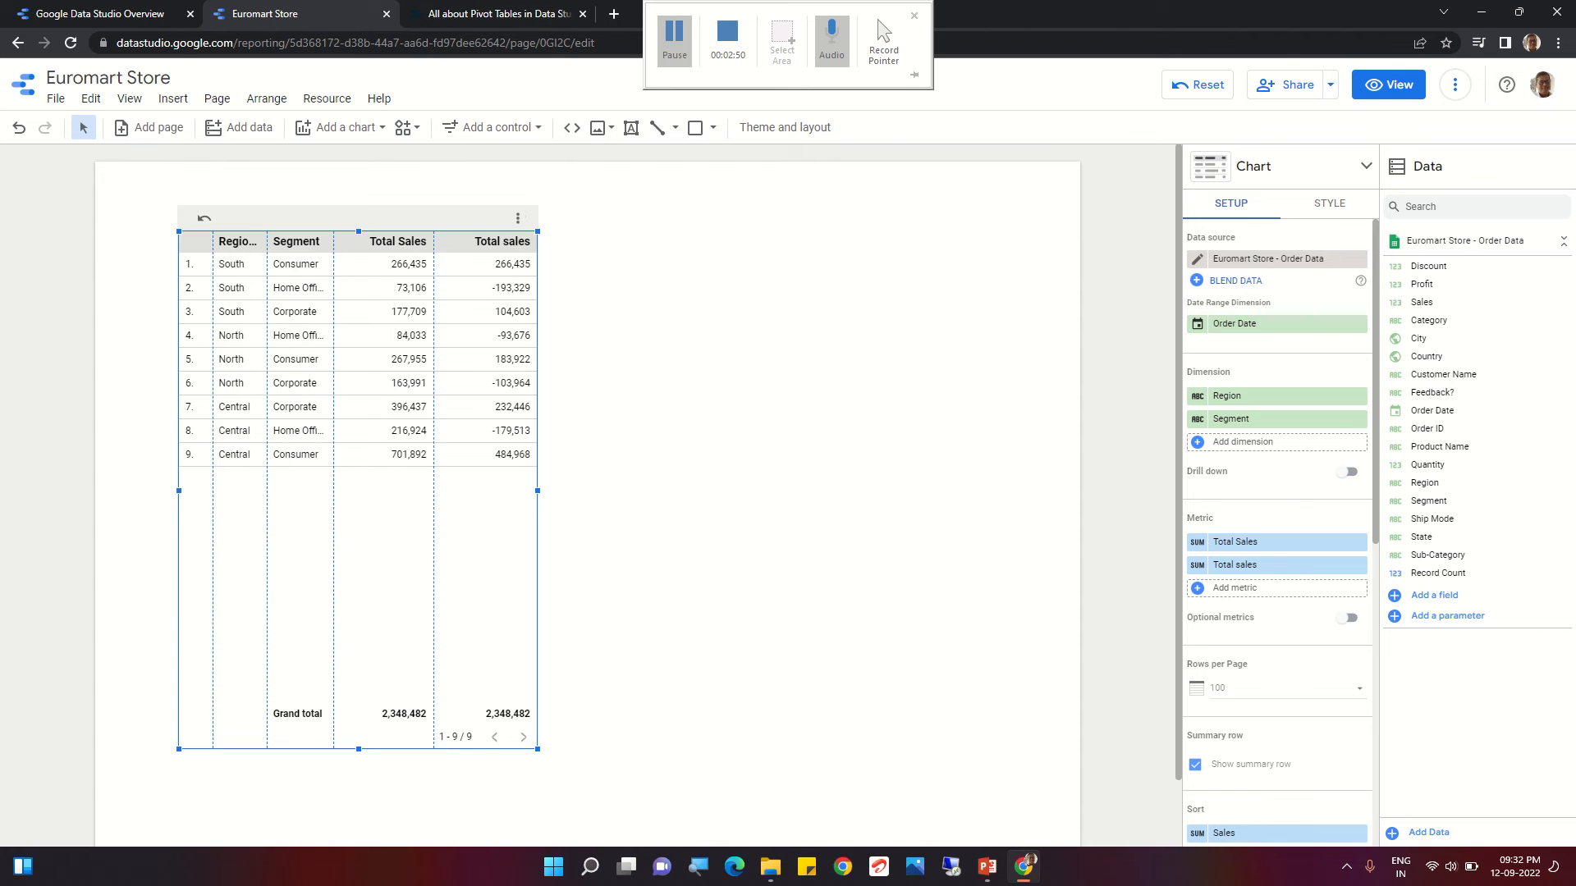
{"action": "left_click", "coordinate": [674, 39]}
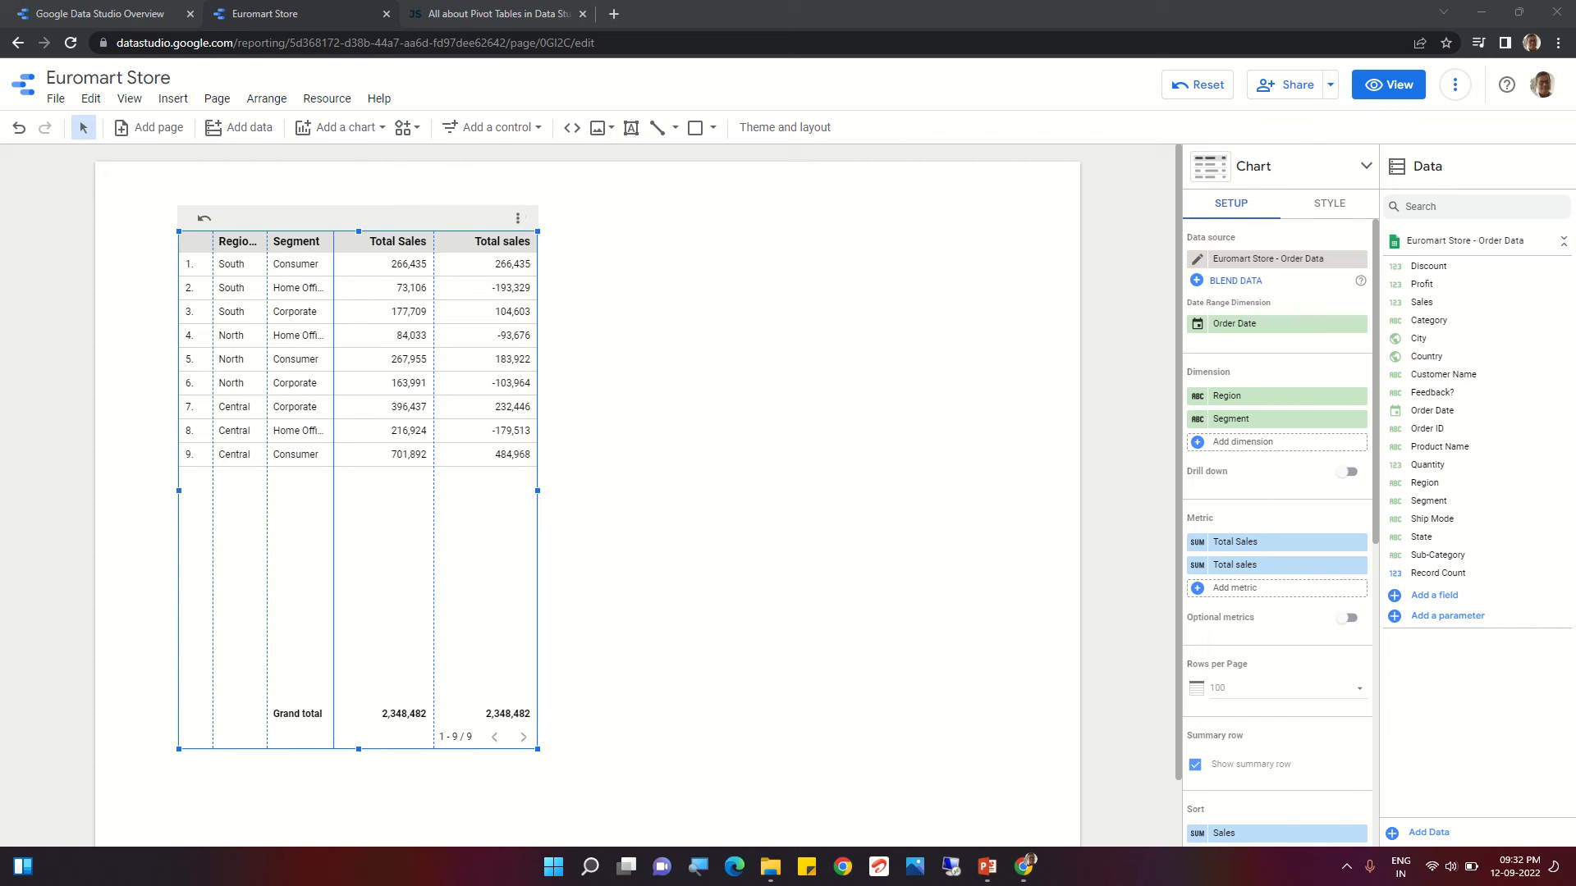
- Widen the Segment column enough to fit Home Office and move the table to the page's upper-left corner
{"action": "left_click_drag", "start_coordinate": [333, 364], "coordinate": [355, 365]}
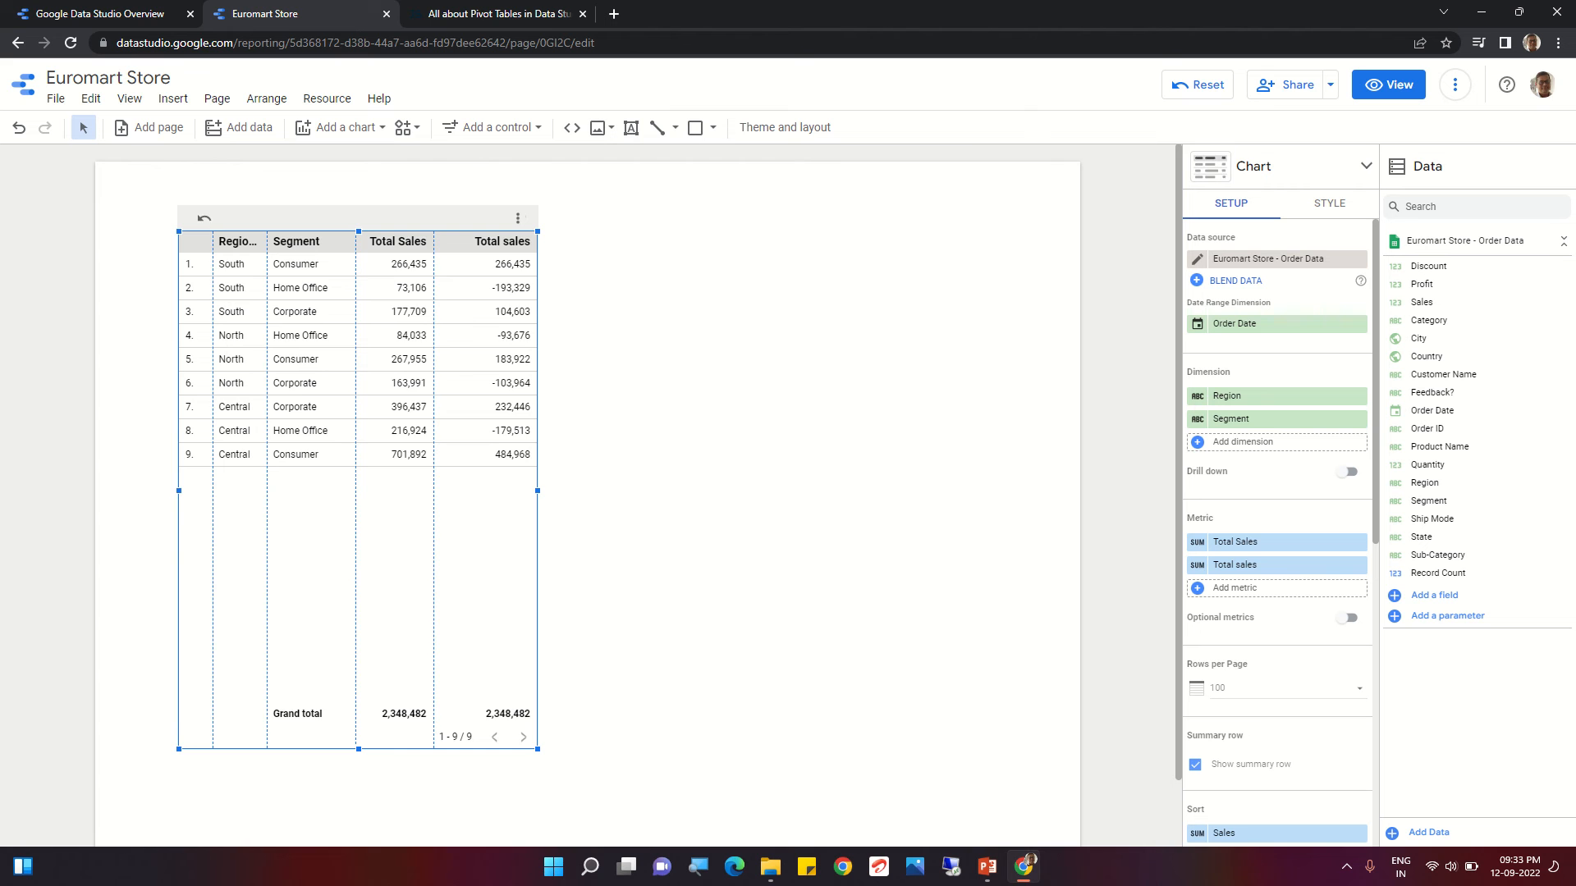
{"action": "mouse_move", "coordinate": [312, 525]}
{"action": "left_mouse_down"}
{"action": "mouse_move", "coordinate": [243, 498]}
{"action": "mouse_move", "coordinate": [236, 479]}
{"action": "left_mouse_up"}
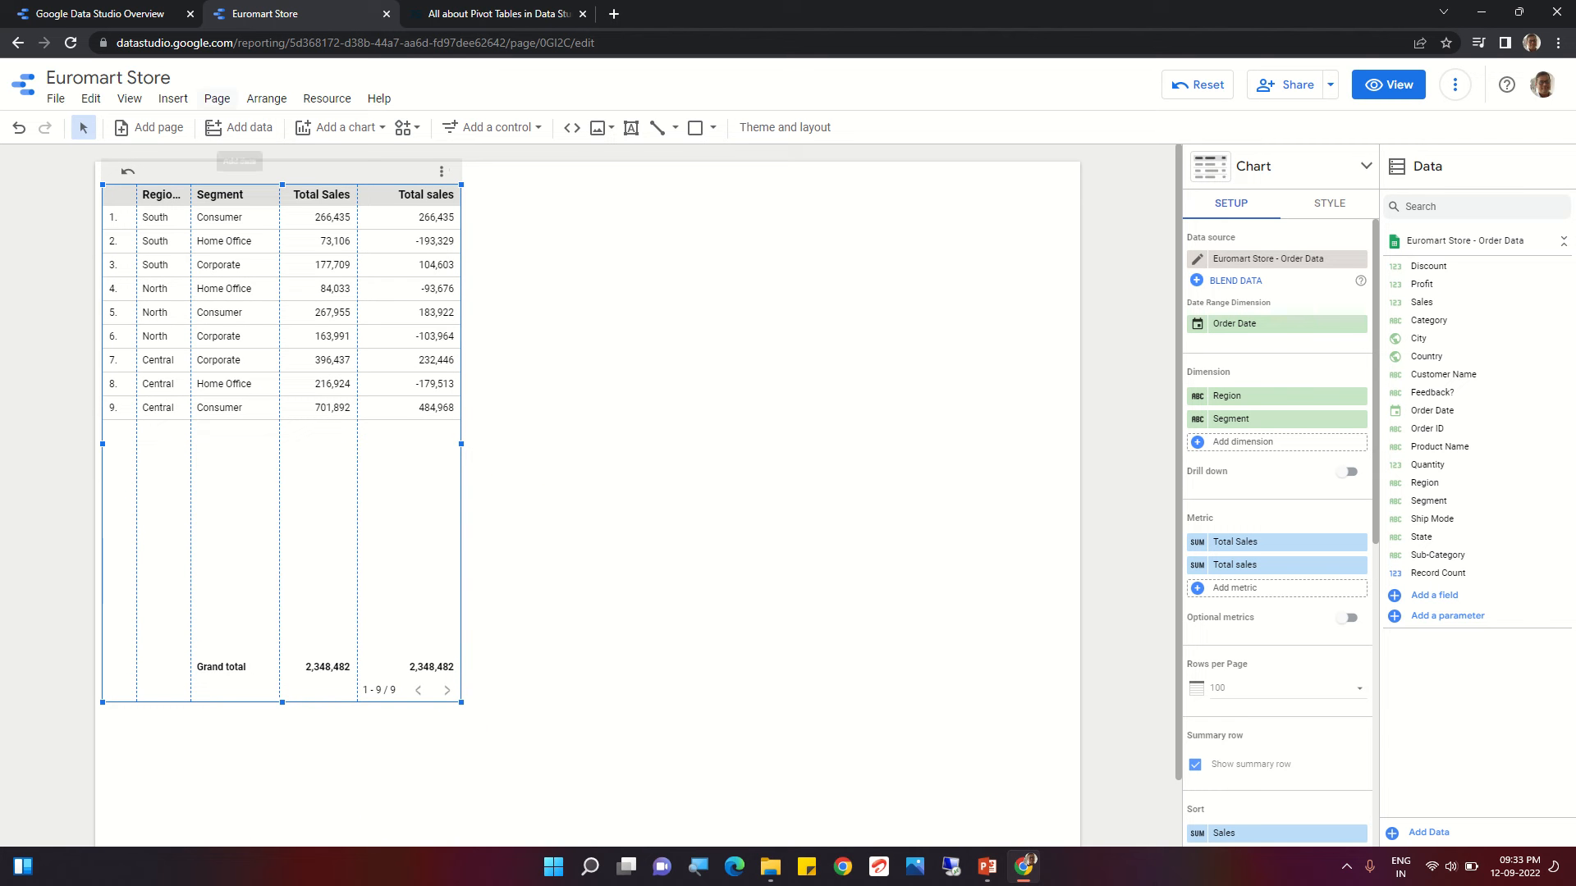
- Insert a basic pivot table on the page, to the right of the existing table
{"action": "left_click", "coordinate": [172, 99]}
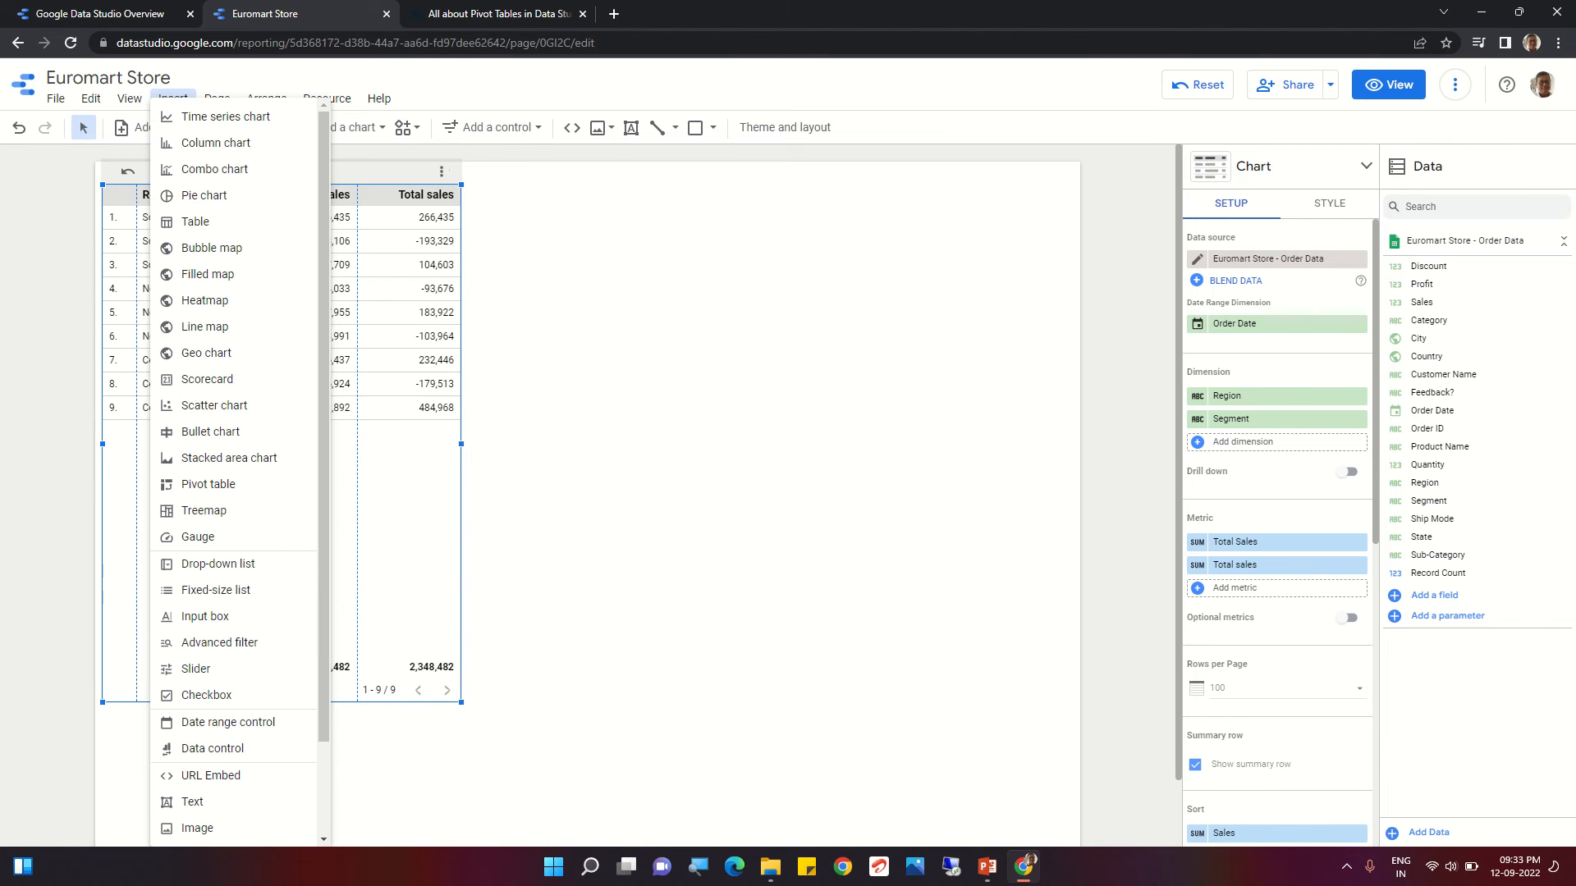
{"action": "left_click", "coordinate": [172, 98]}
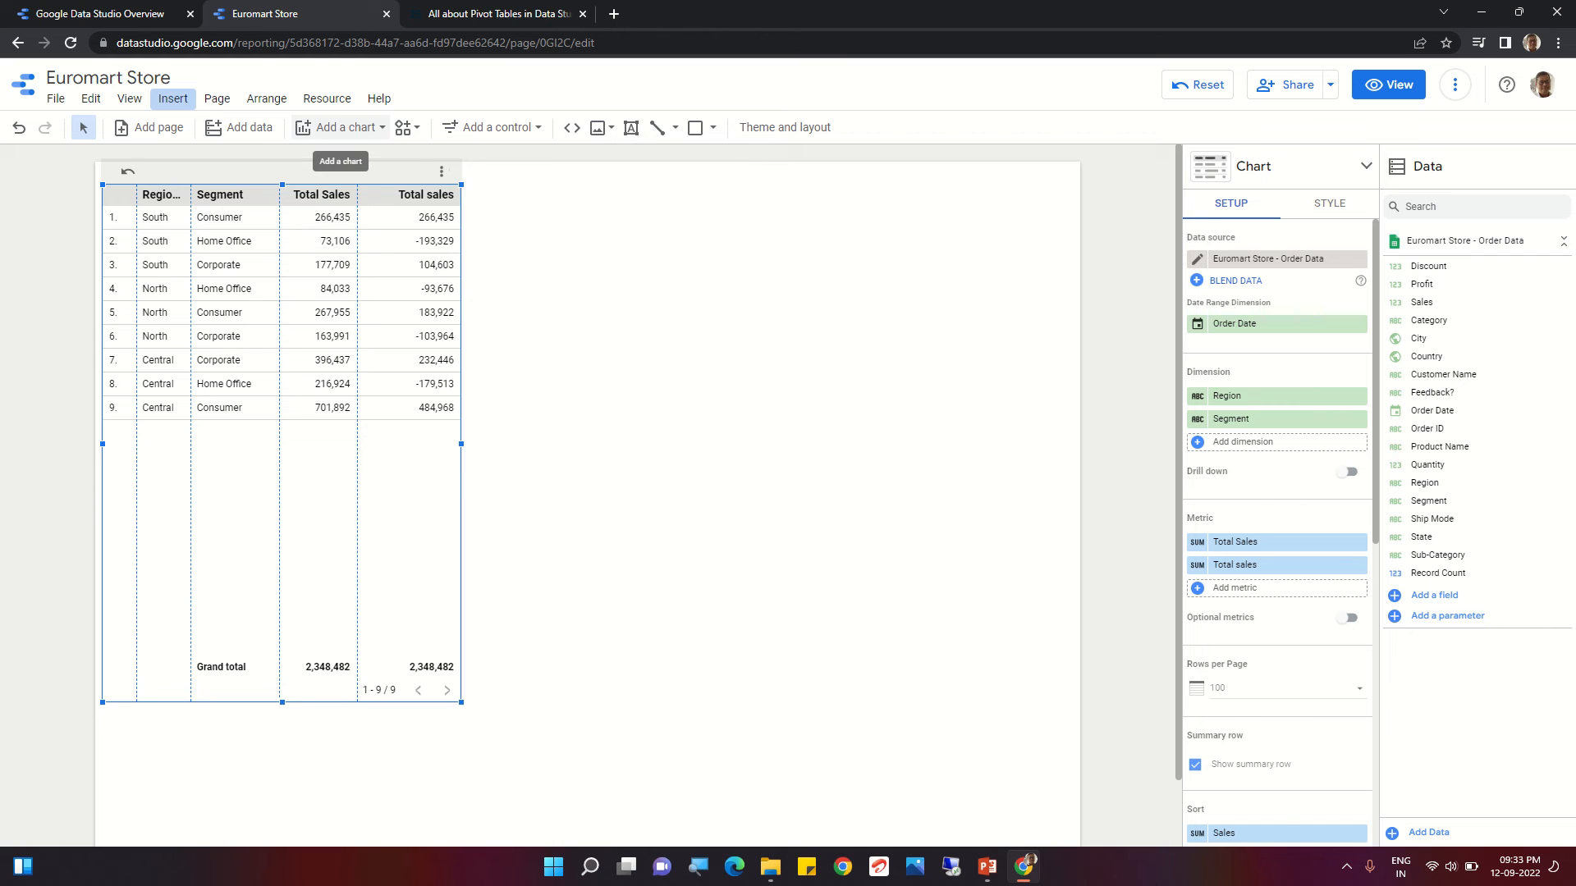
{"action": "left_click", "coordinate": [338, 128]}
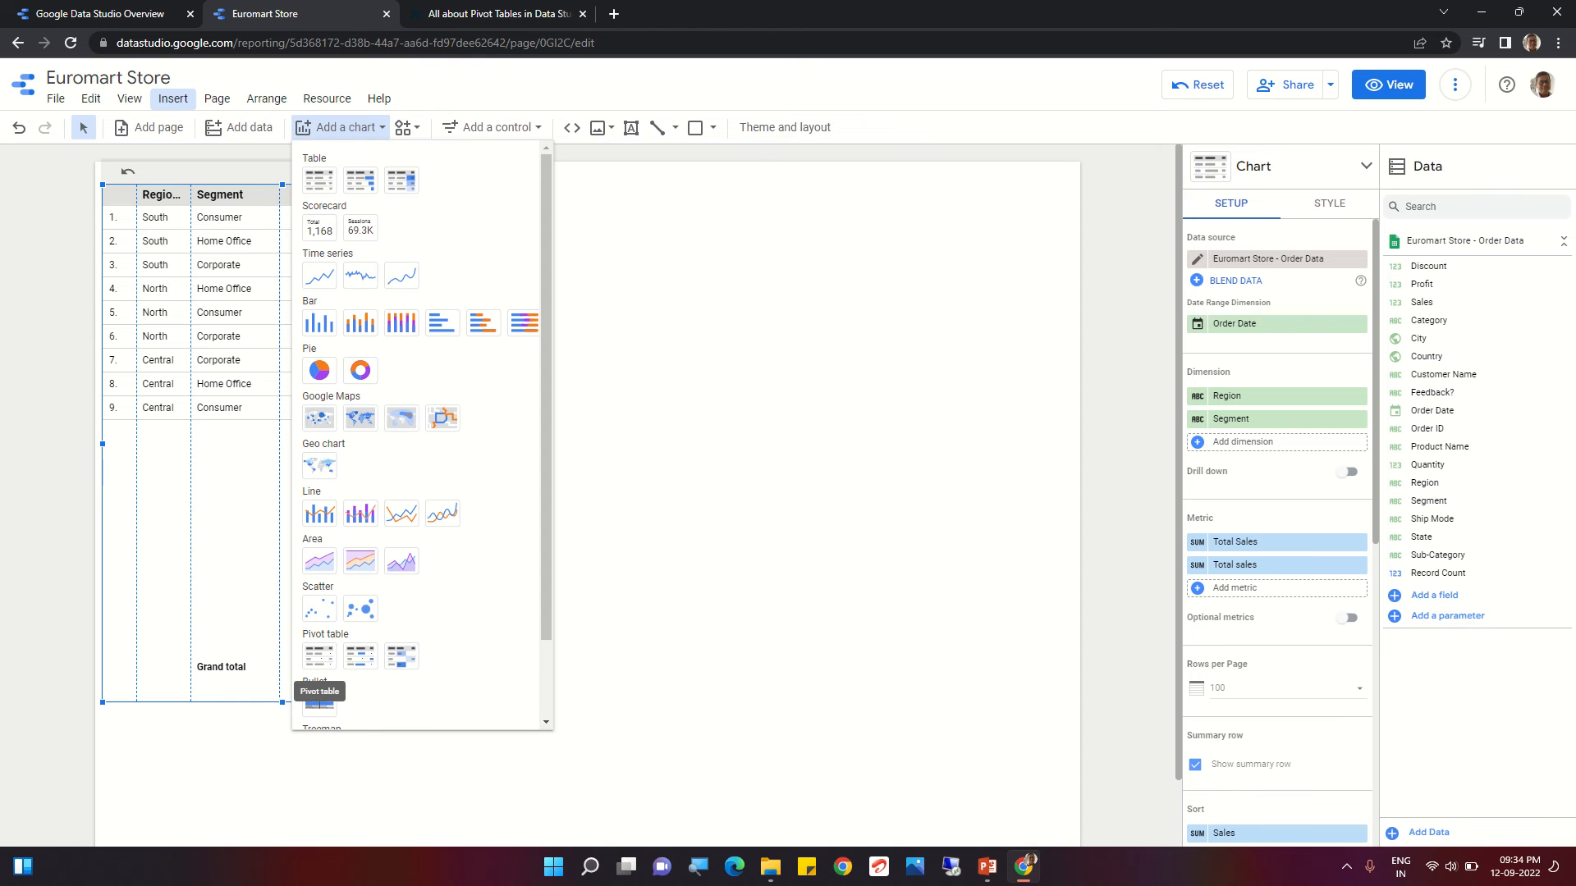
{"action": "left_click", "coordinate": [319, 657]}
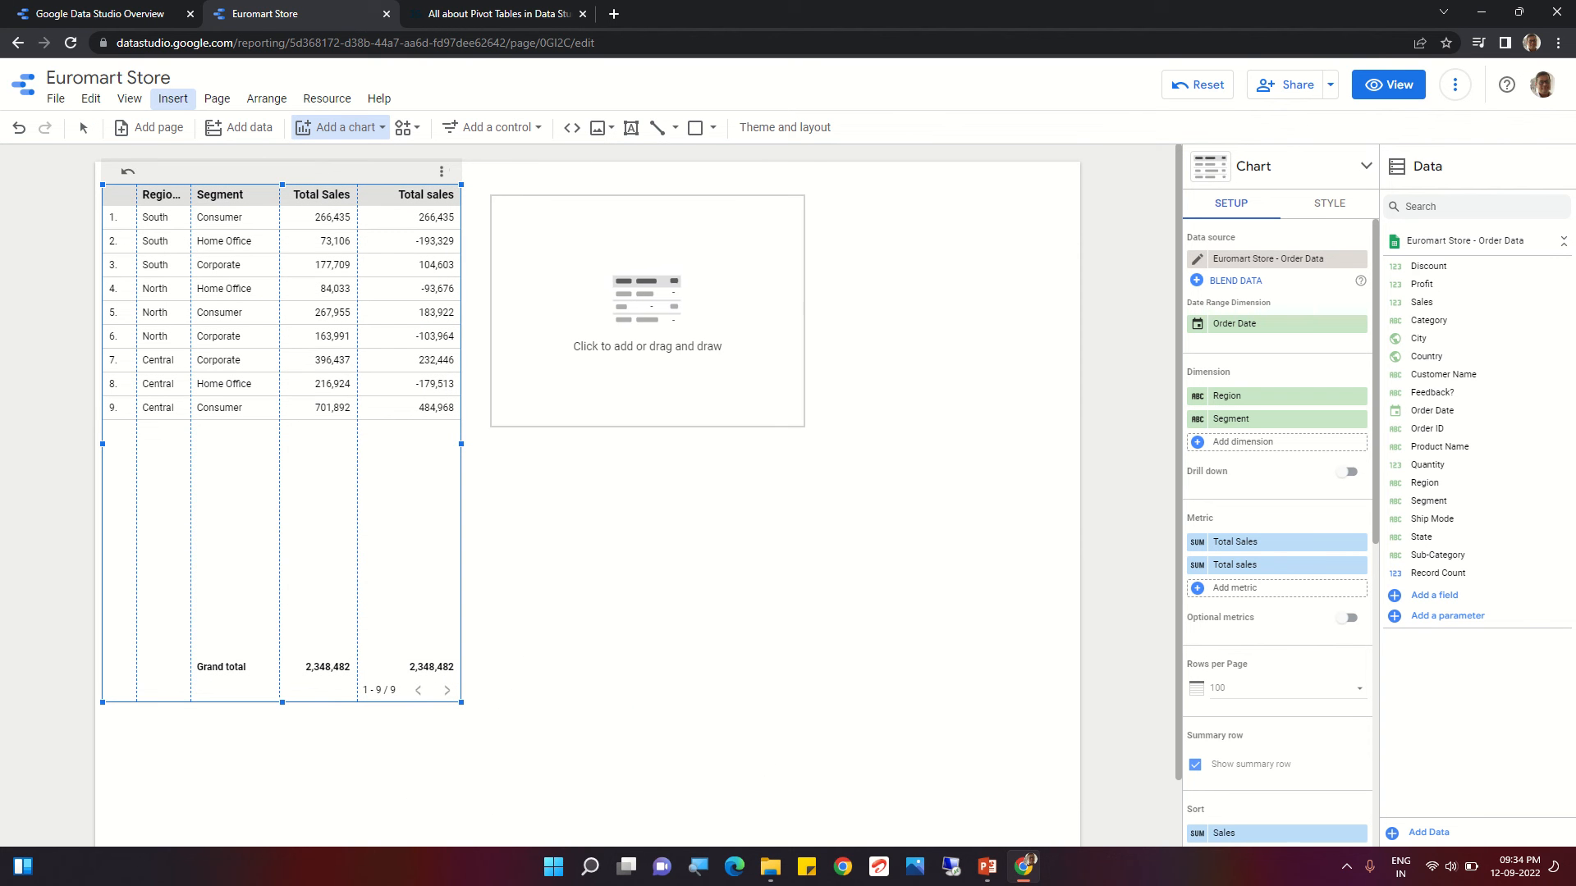
{"action": "left_click", "coordinate": [491, 195]}
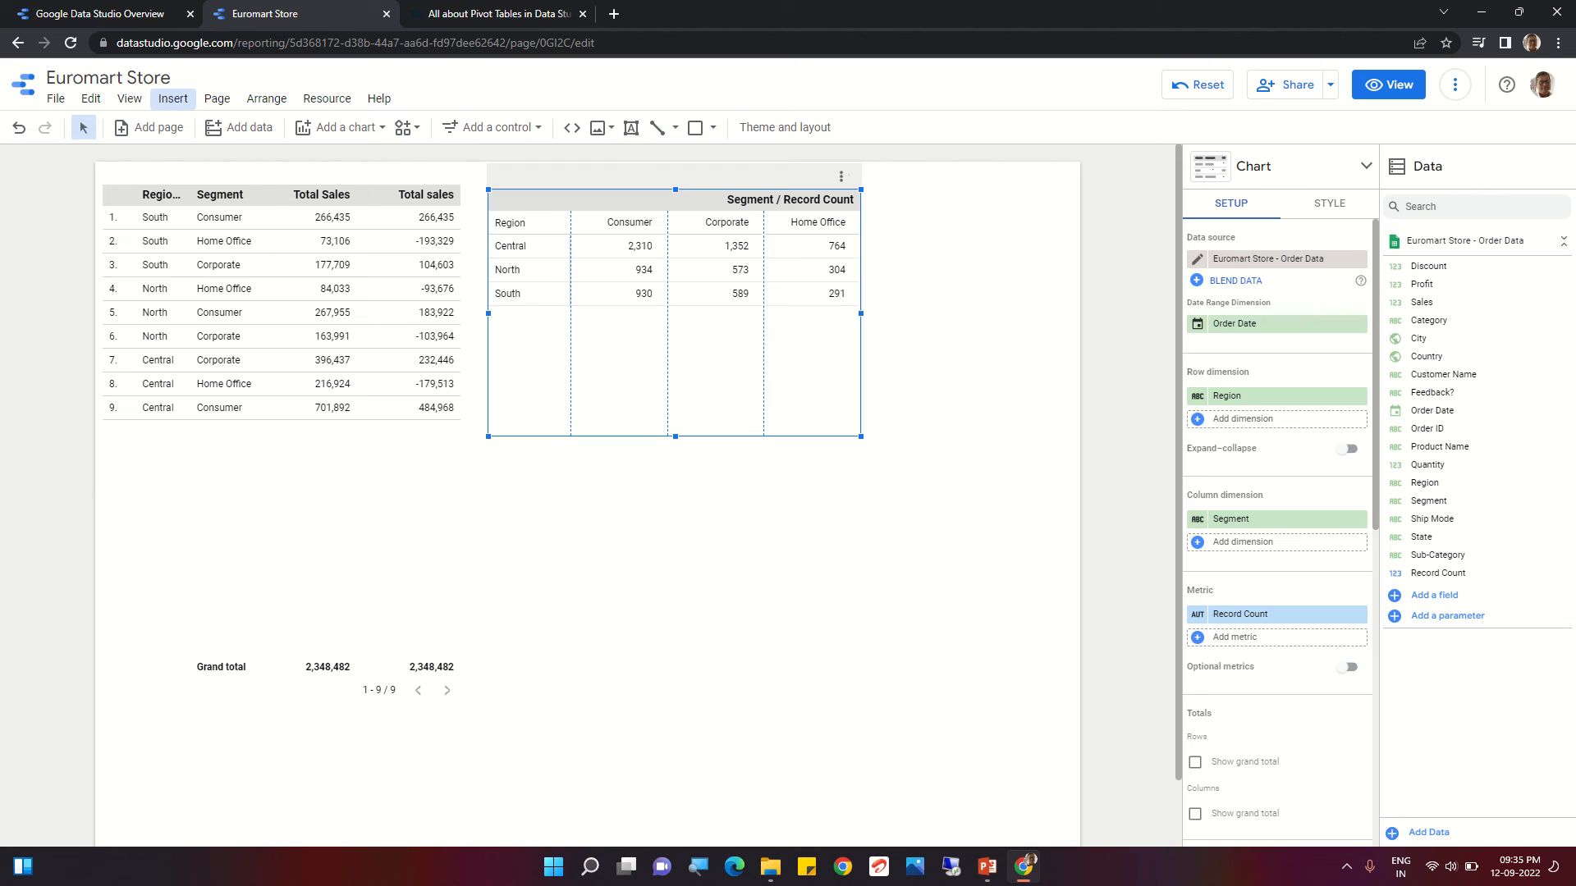
- Show the grand total for rows in the pivot table
{"action": "scroll", "coordinate": [1277, 525], "scroll_direction": "down", "scroll_amount": 3}
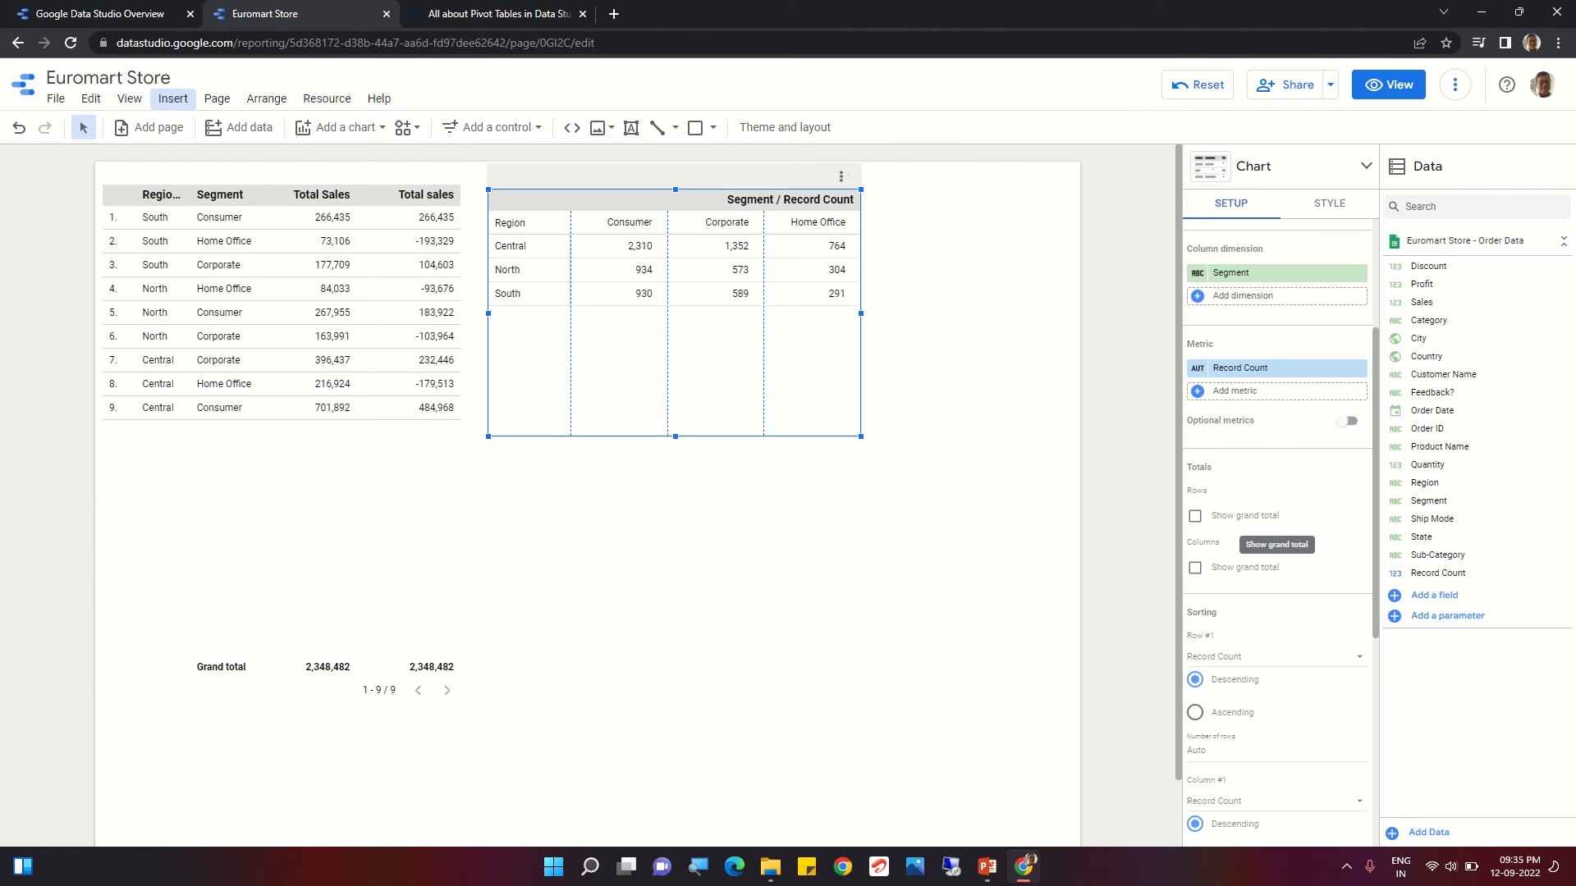
{"action": "left_click", "coordinate": [1195, 515]}
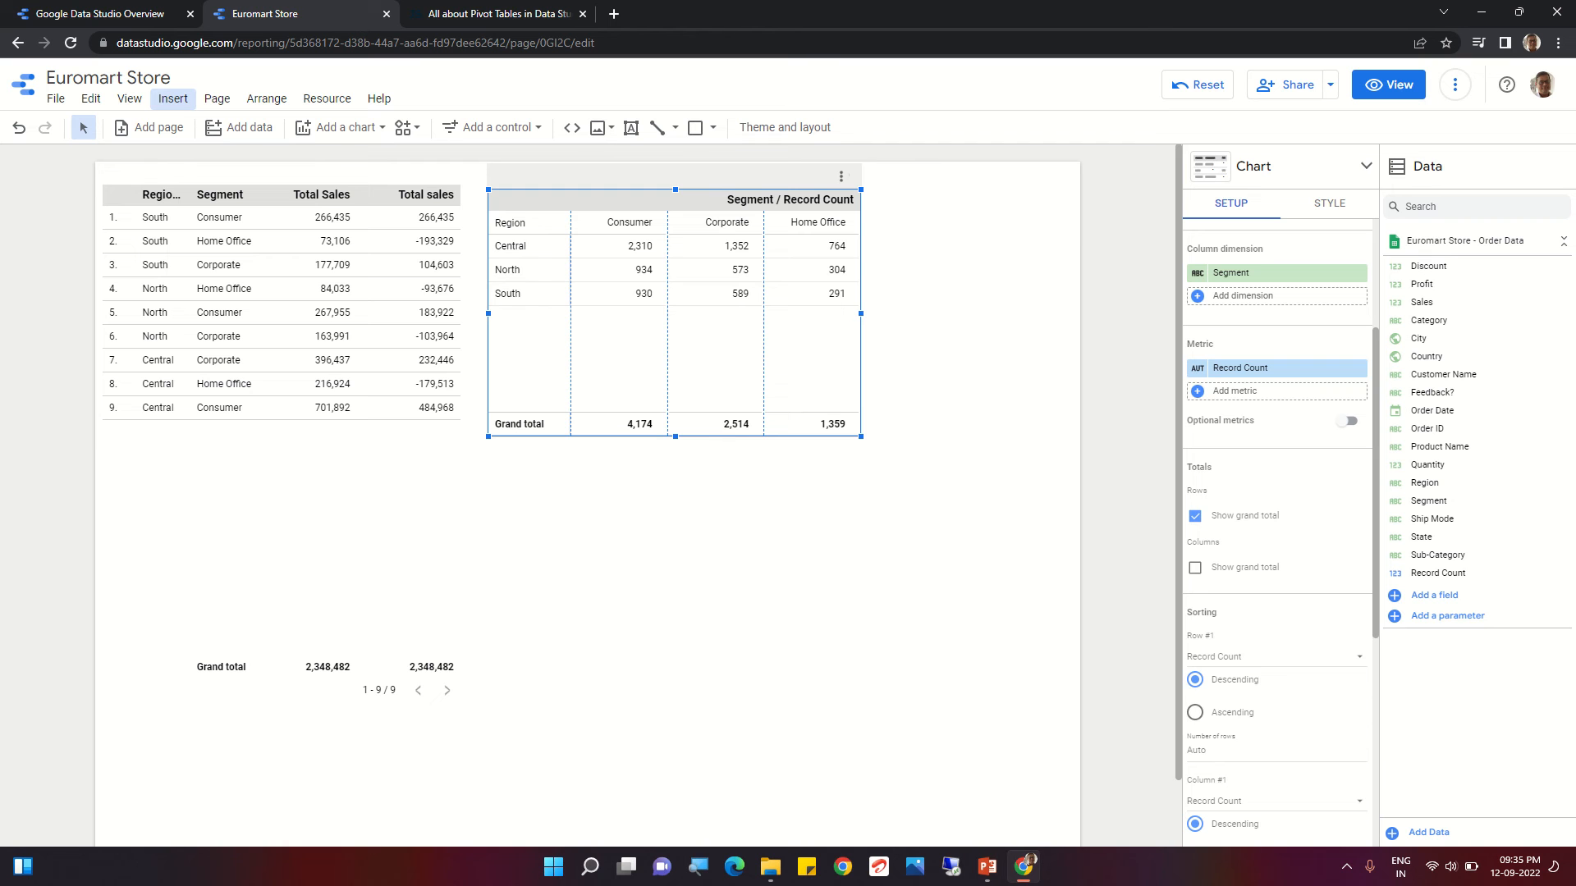
{"action": "scroll", "coordinate": [1276, 492], "scroll_direction": "down", "scroll_amount": 1}
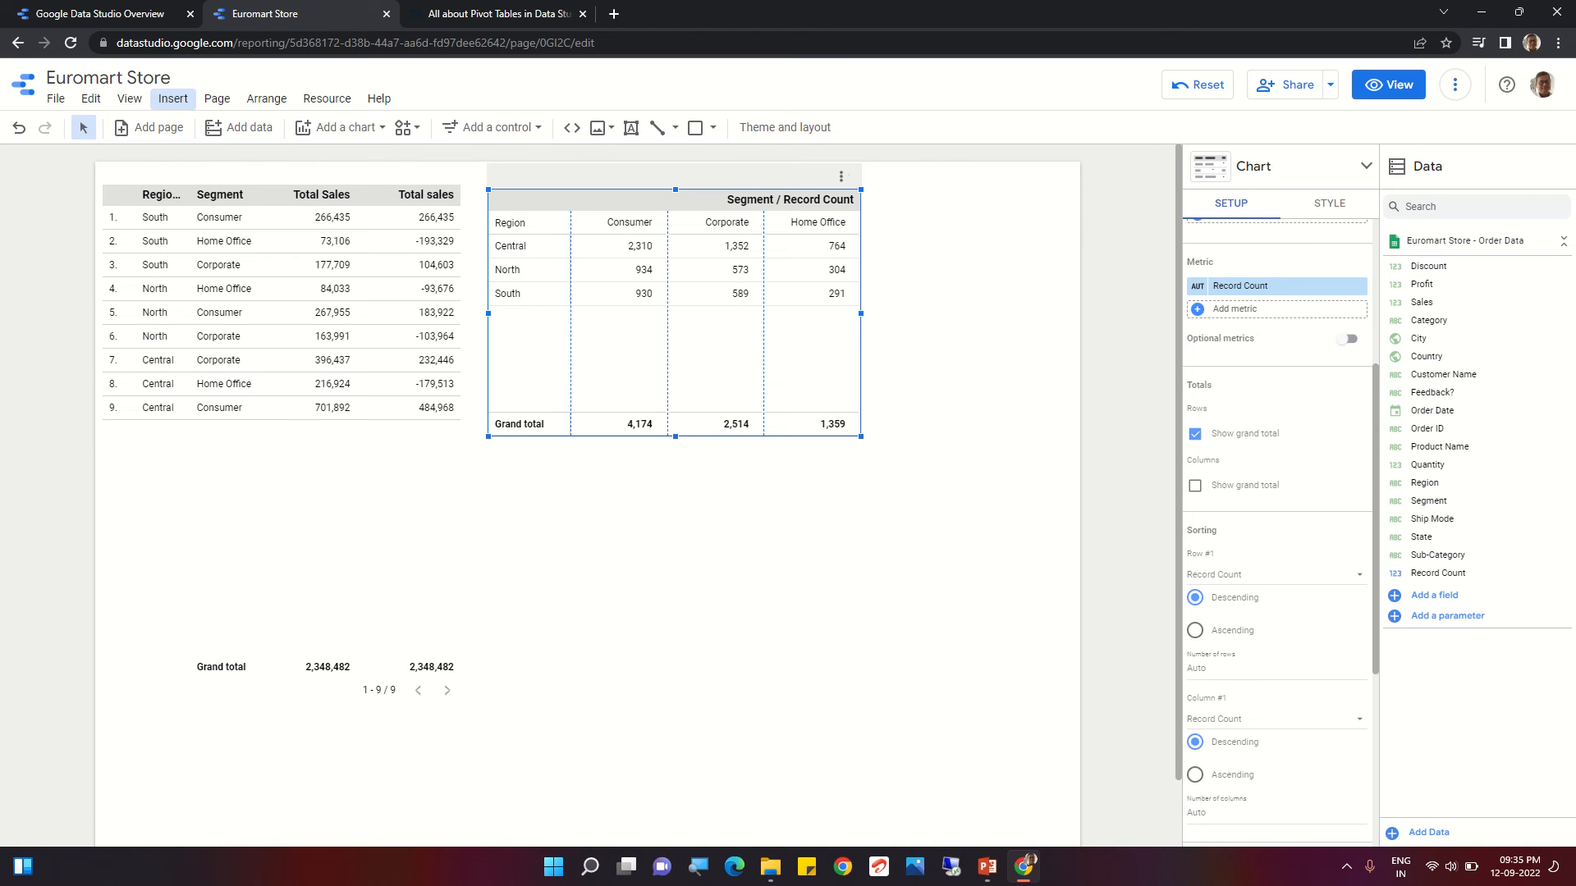
{"action": "scroll", "coordinate": [1277, 493], "scroll_direction": "up", "scroll_amount": 3}
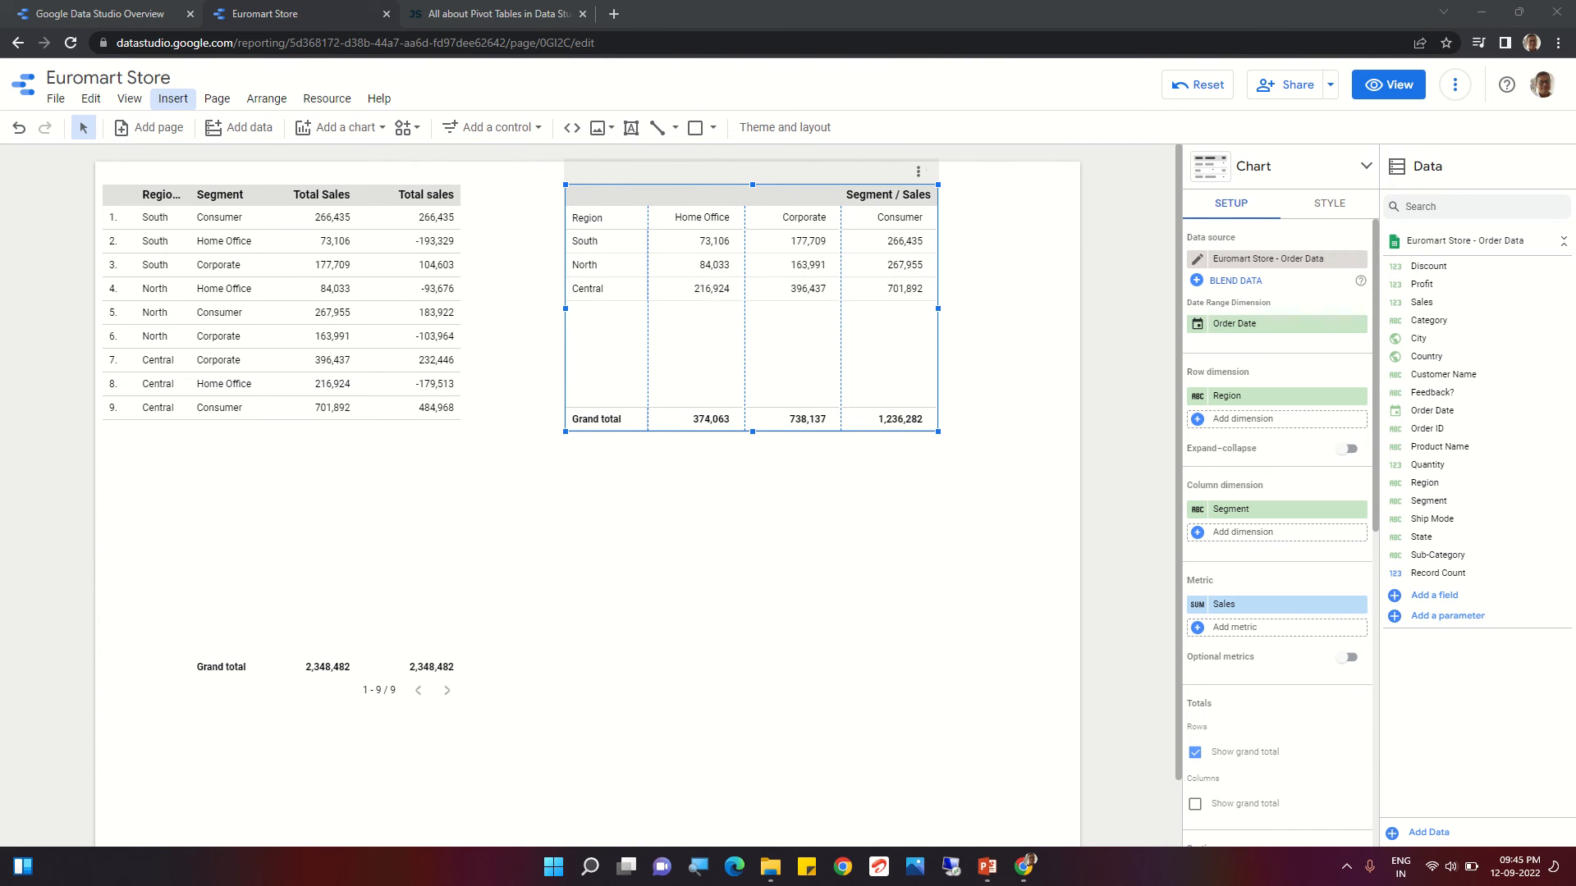
- Preview the report in view mode, and back in edit mode delete the plain Region and Segment table
{"action": "left_click", "coordinate": [1388, 84]}
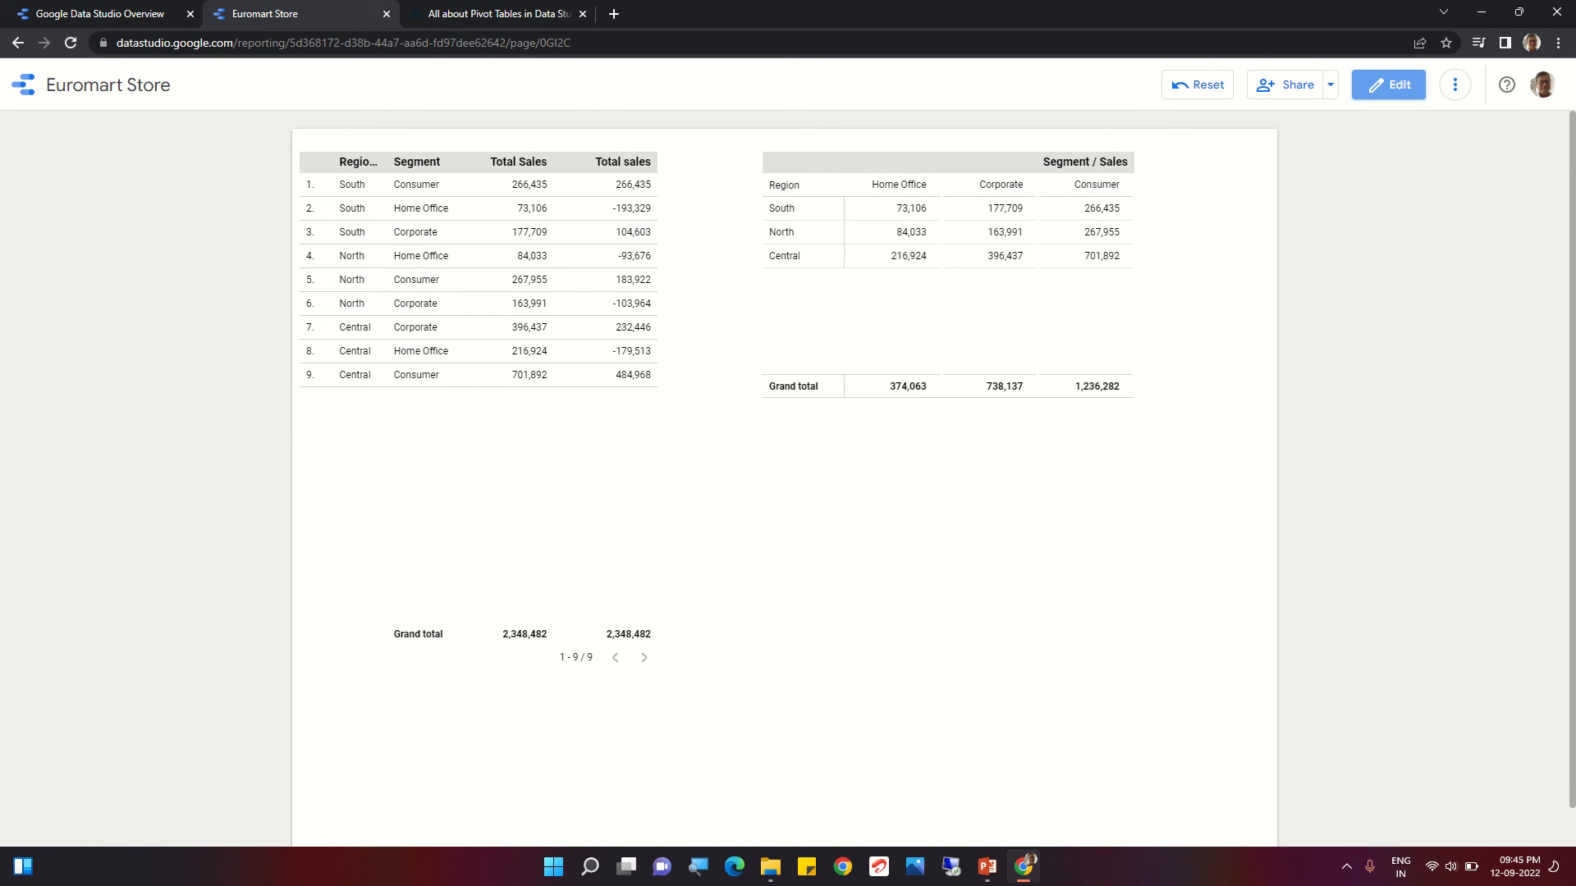
{"action": "left_click", "coordinate": [1388, 85]}
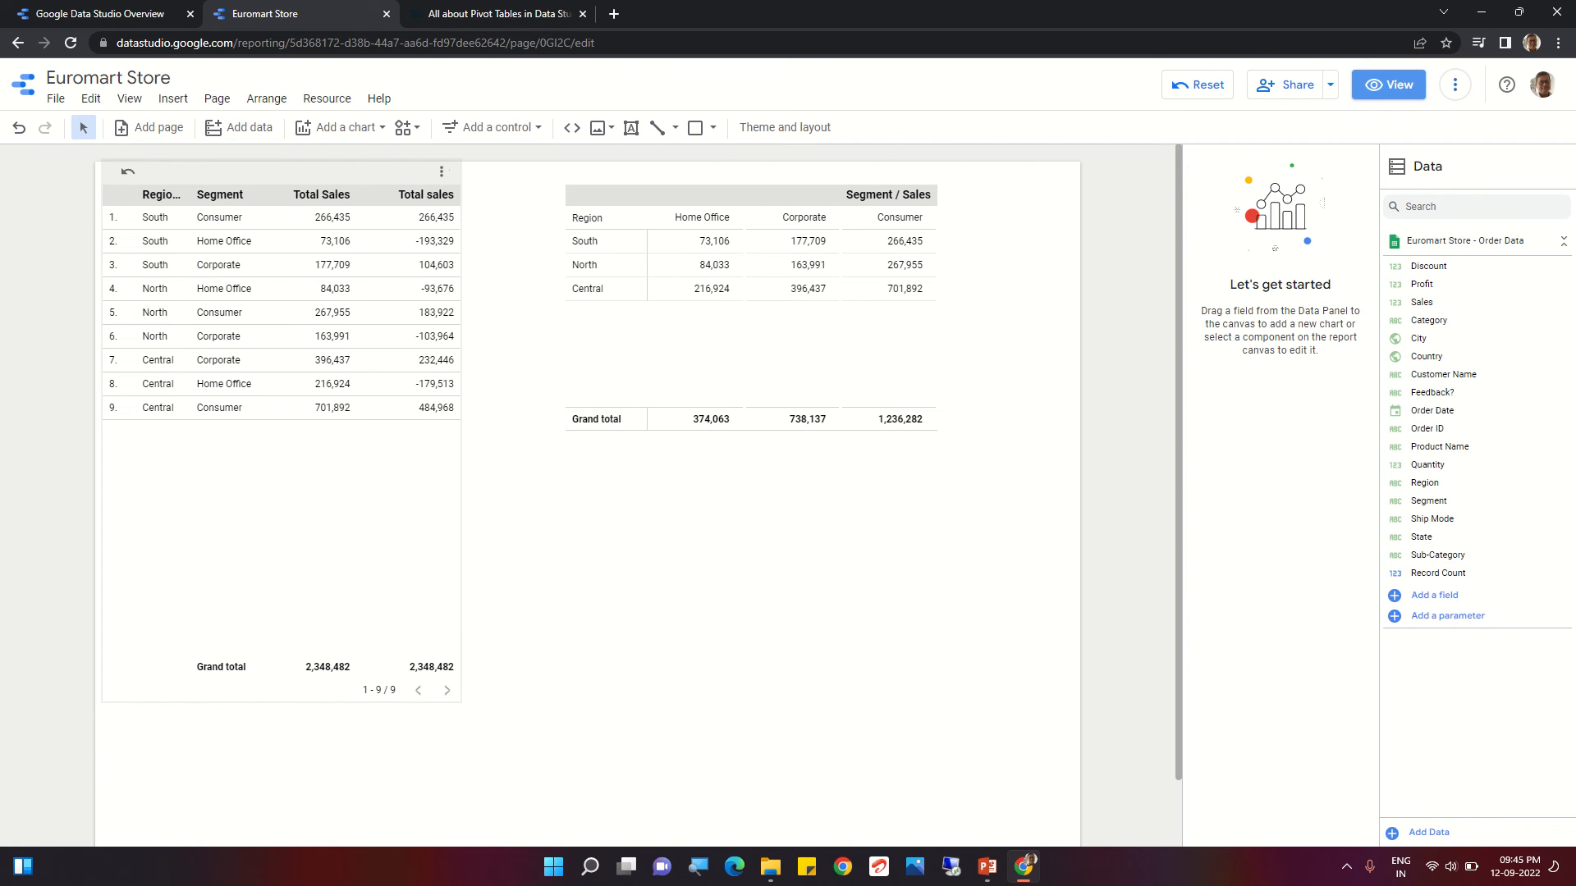
{"action": "left_click", "coordinate": [282, 443]}
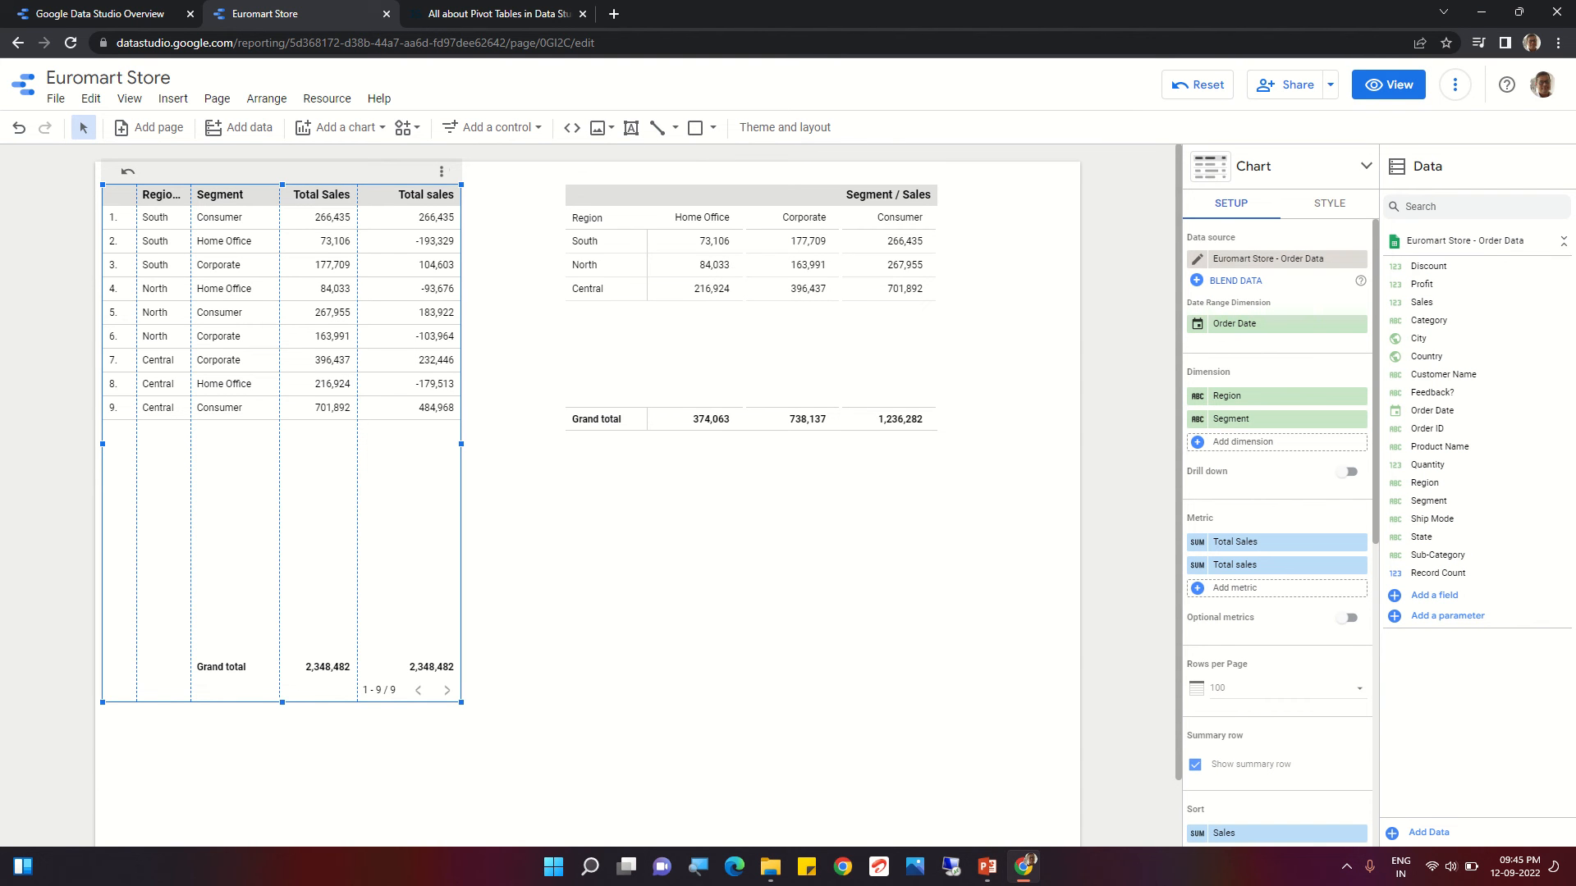
{"action": "key", "text": "Delete"}
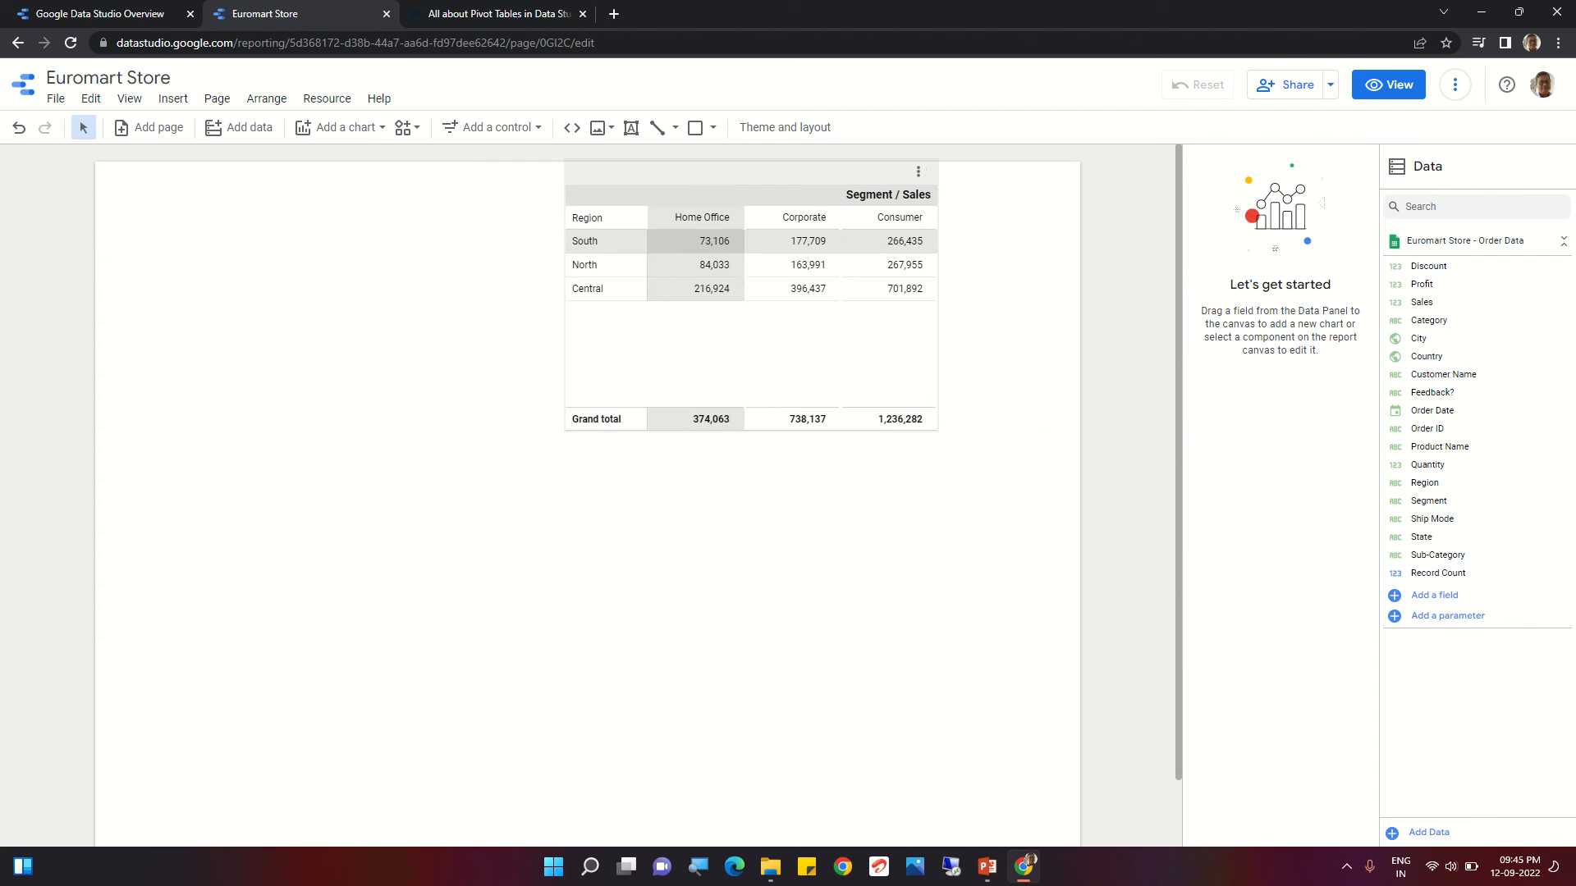
- Show the grand total for columns in the Region by Segment pivot table
{"action": "left_click", "coordinate": [696, 241]}
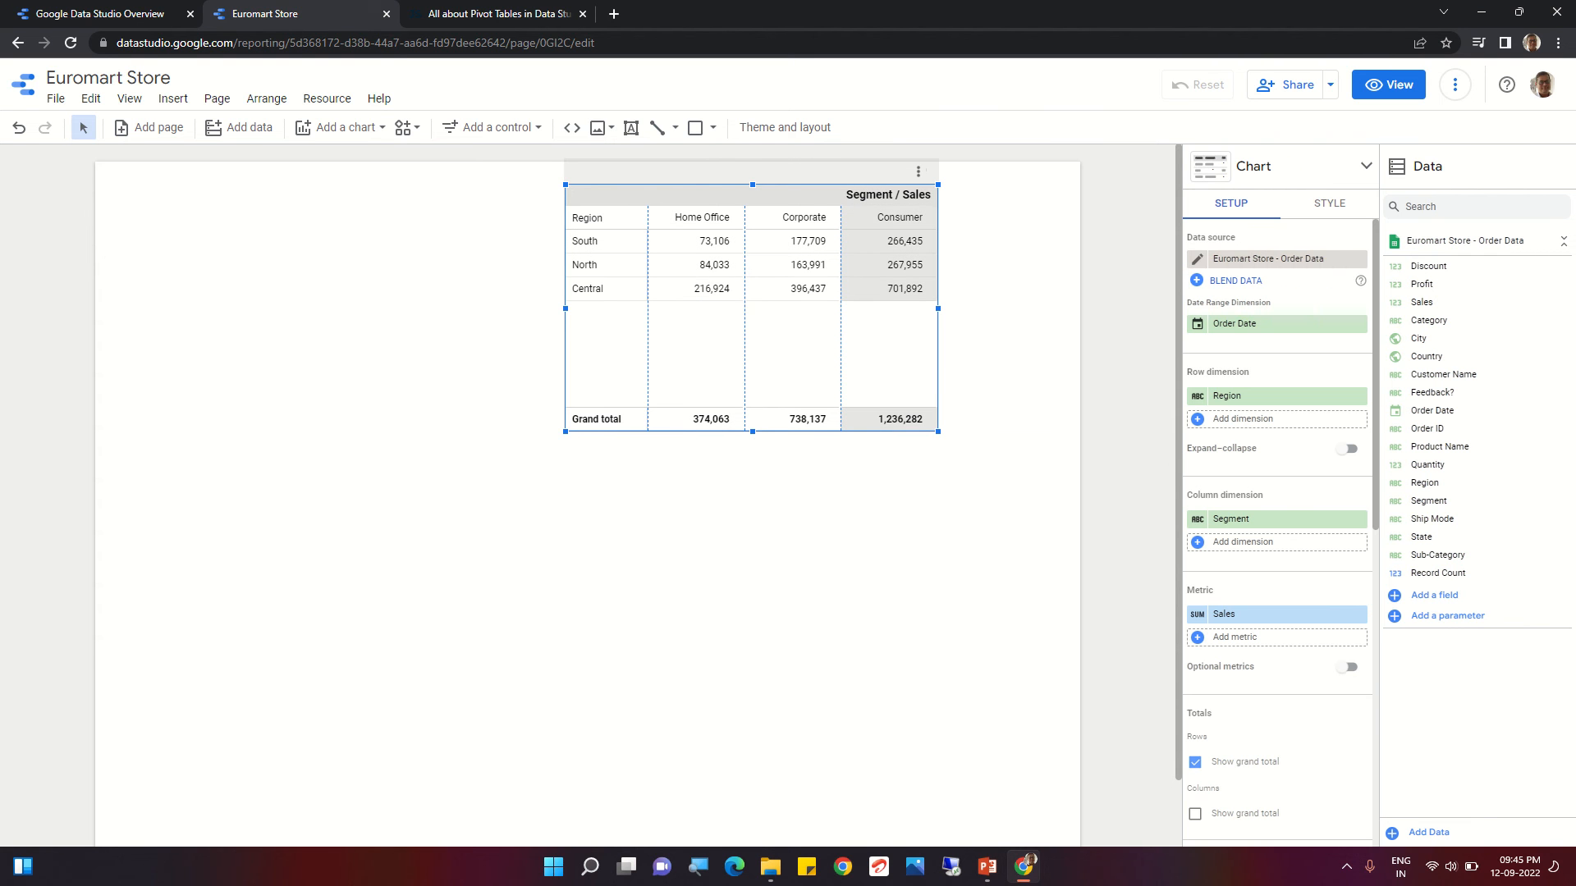
{"action": "scroll", "coordinate": [1276, 492], "scroll_direction": "down", "scroll_amount": 1}
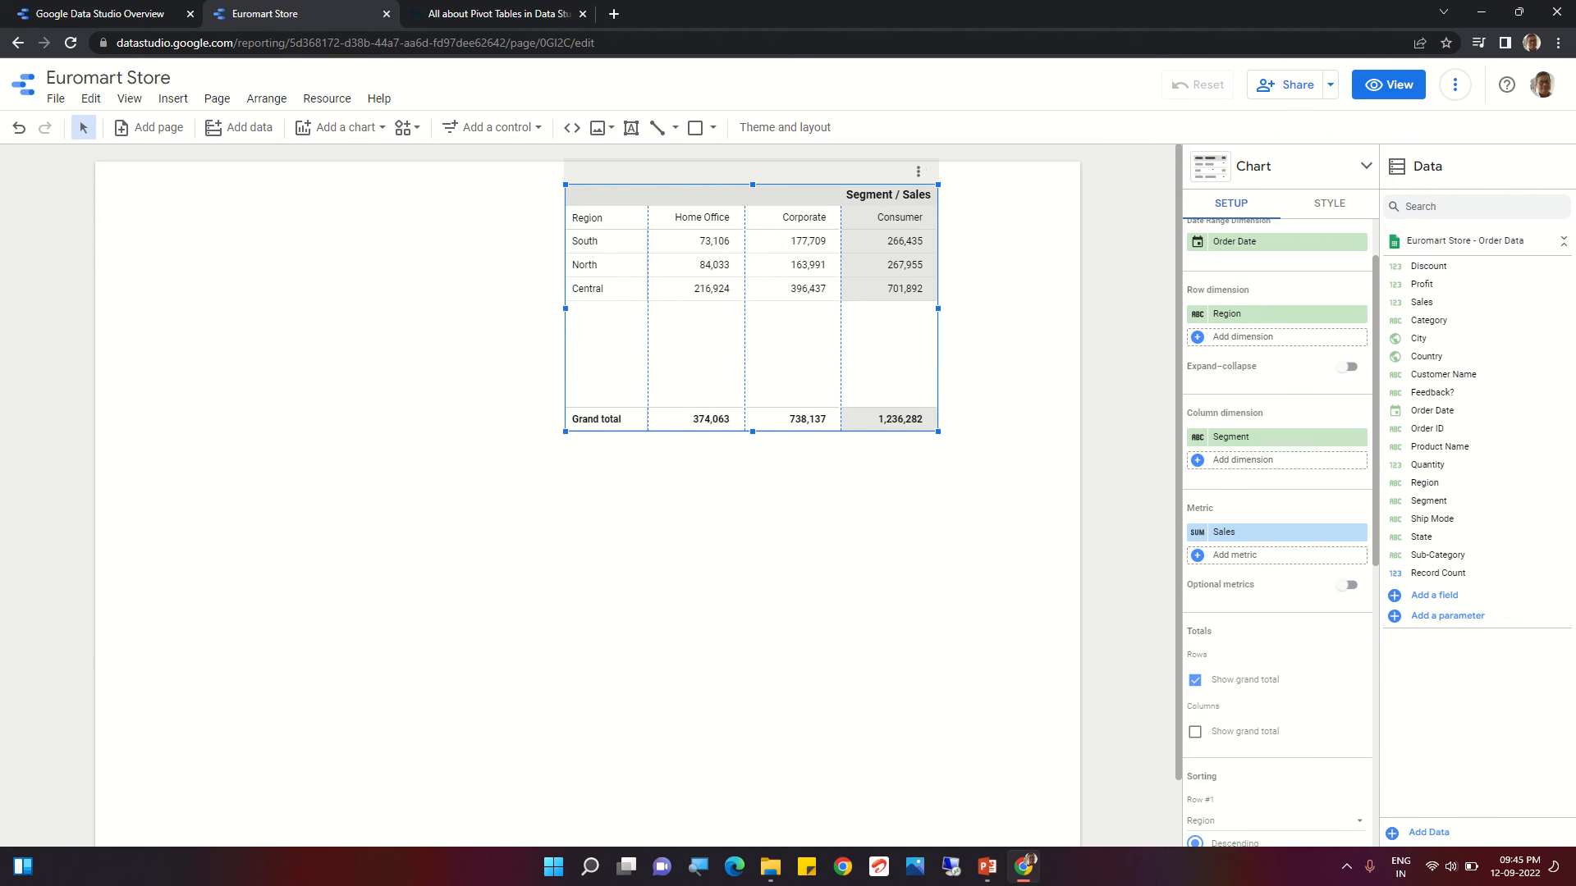
{"action": "scroll", "coordinate": [1276, 492], "scroll_direction": "down", "scroll_amount": 2}
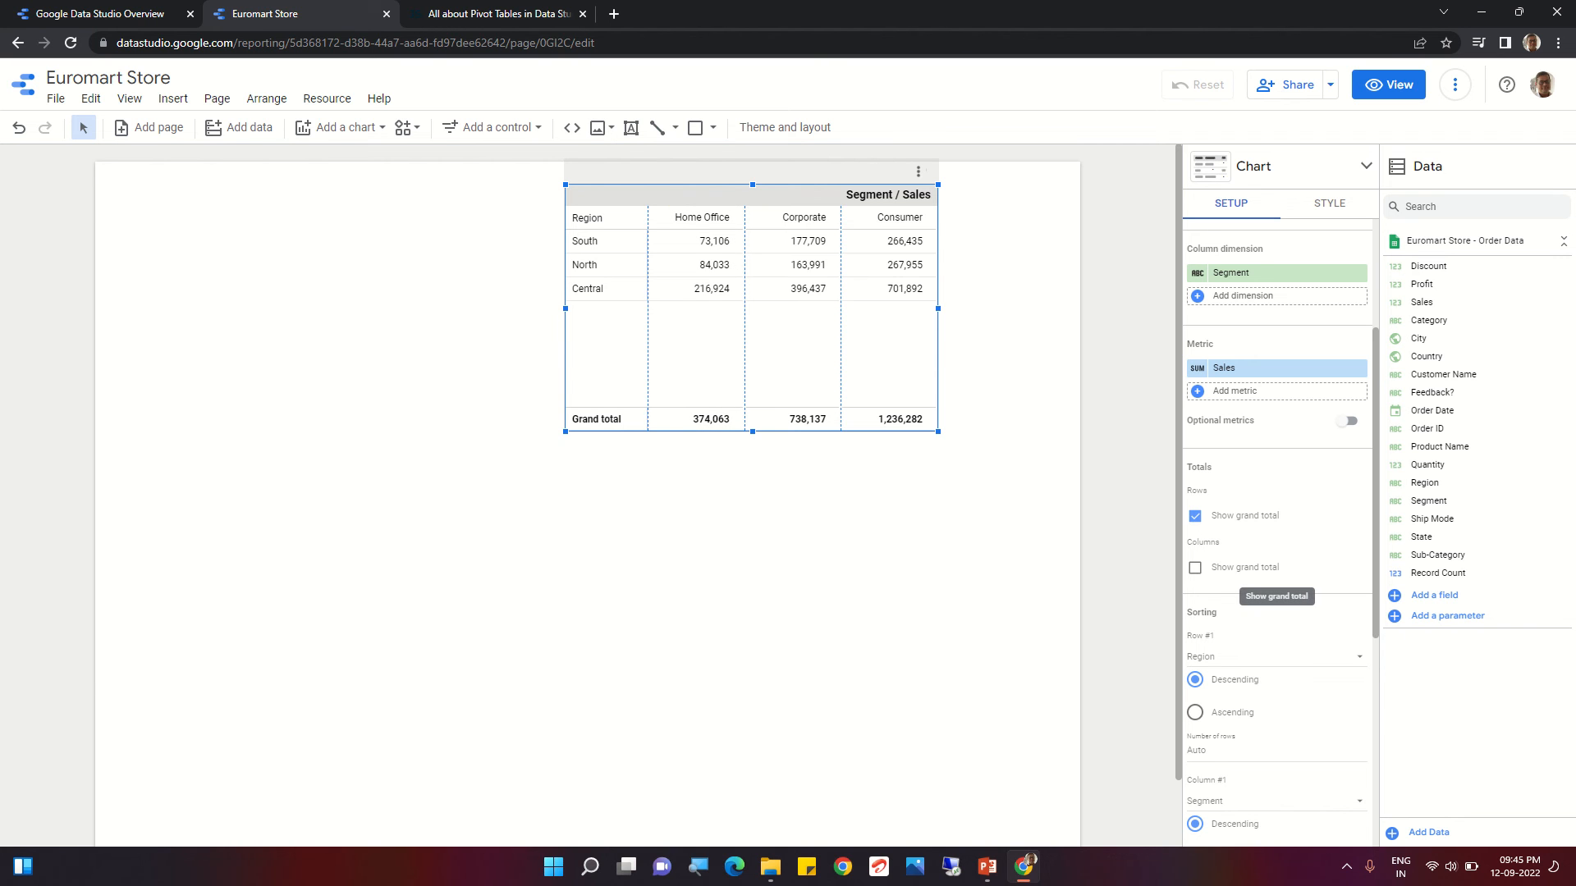
{"action": "left_click", "coordinate": [1195, 567]}
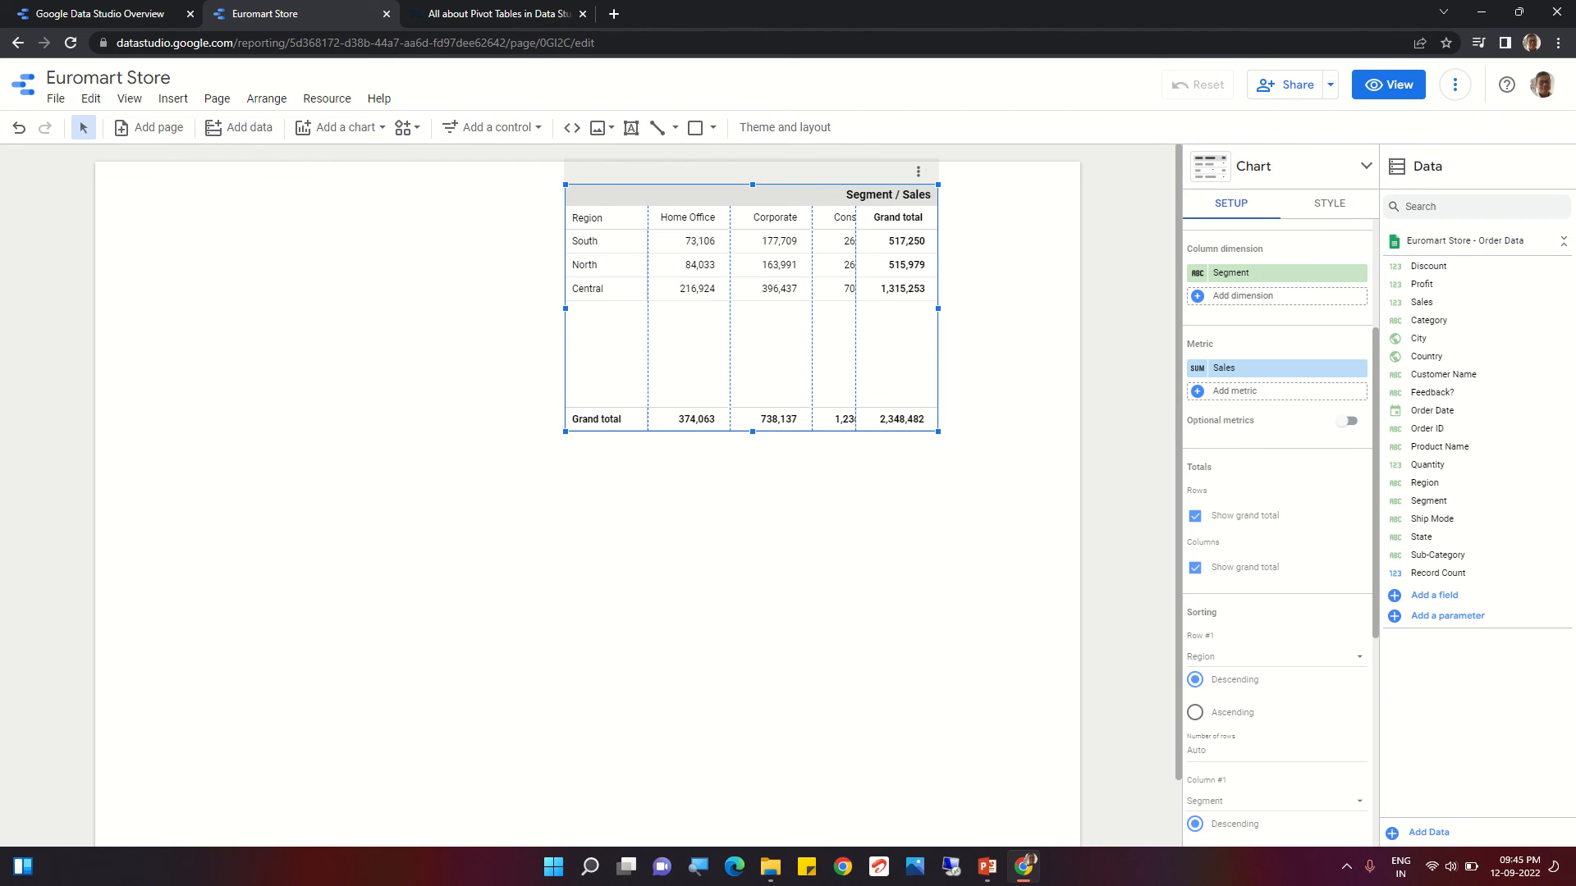
- Widen the pivot table so all columns fit and move it toward the middle of the page
{"action": "left_click_drag", "start_coordinate": [938, 309], "coordinate": [1014, 309]}
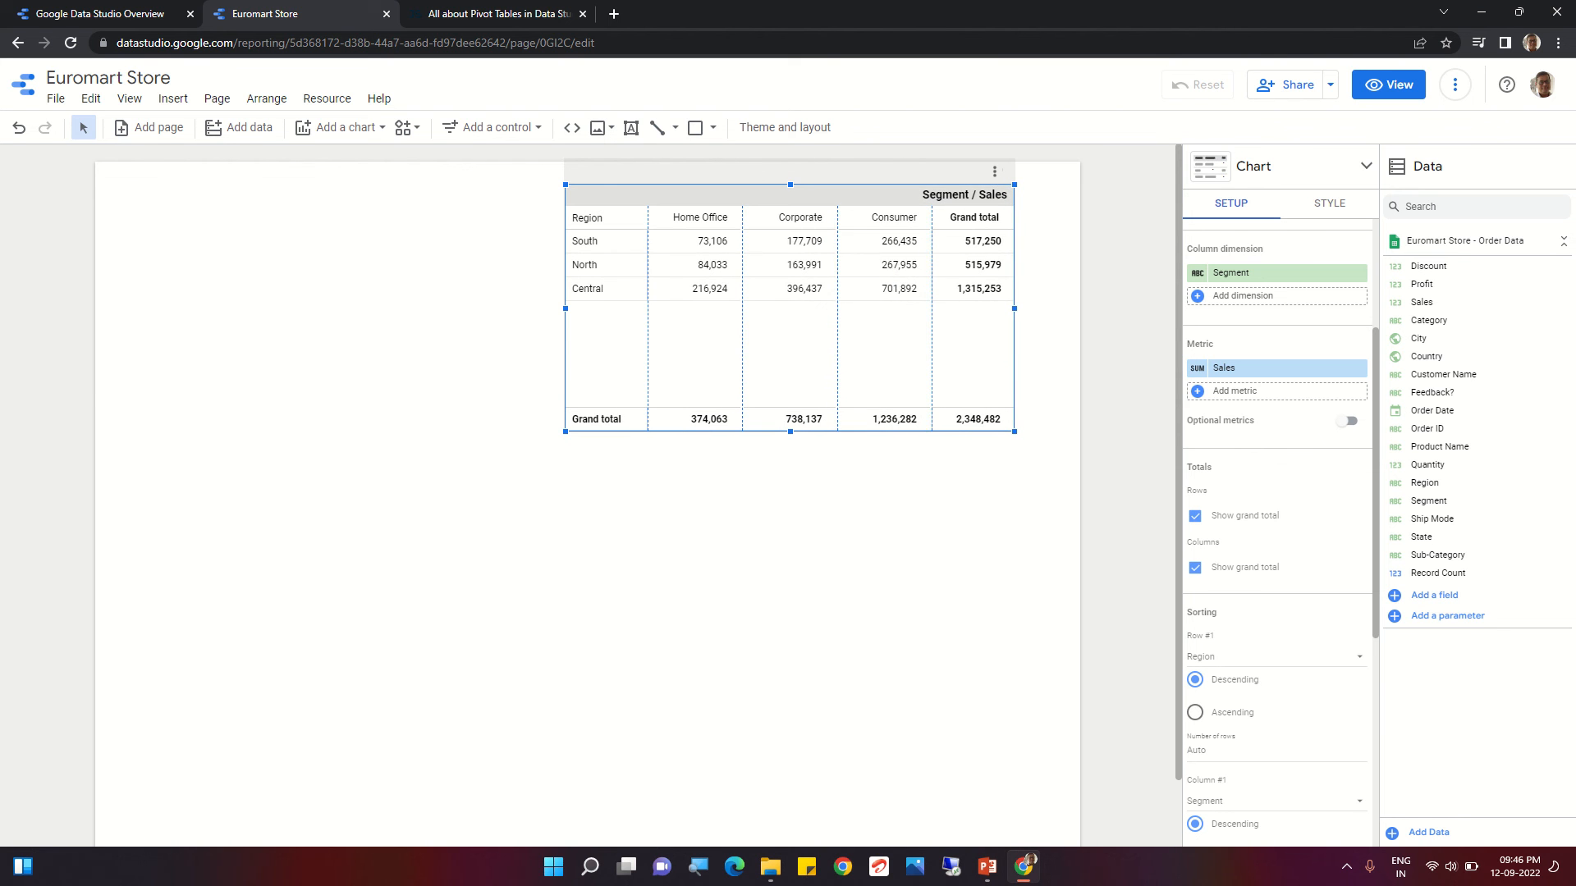
{"action": "left_click_drag", "start_coordinate": [882, 242], "coordinate": [687, 327]}
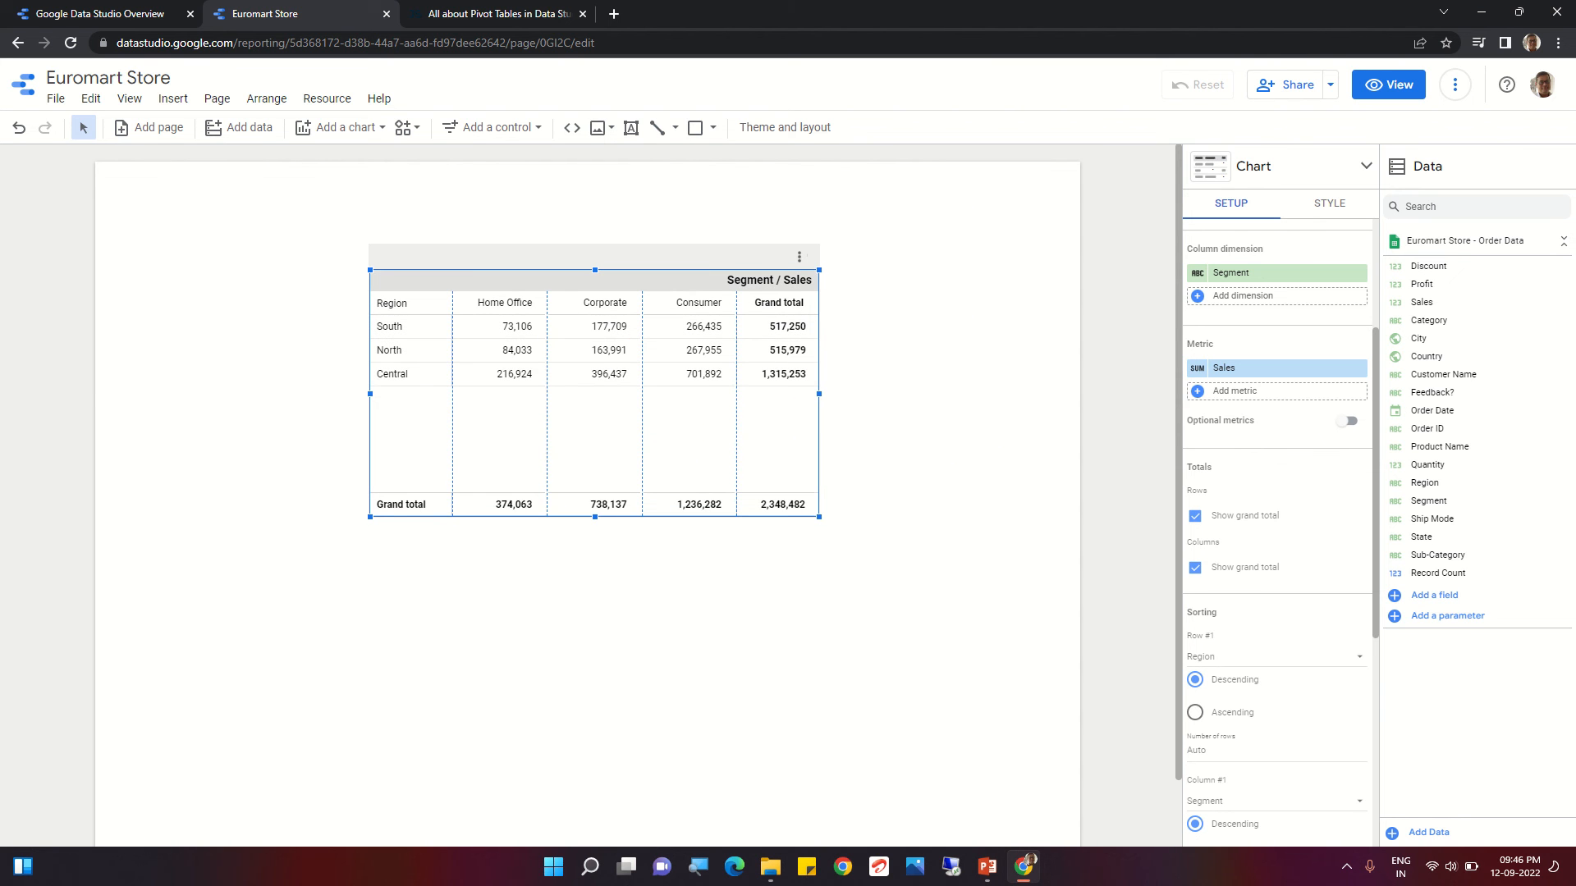
- Widen the pivot table a little further and sort its Region rows in ascending order
{"action": "left_click_drag", "start_coordinate": [819, 394], "coordinate": [897, 394]}
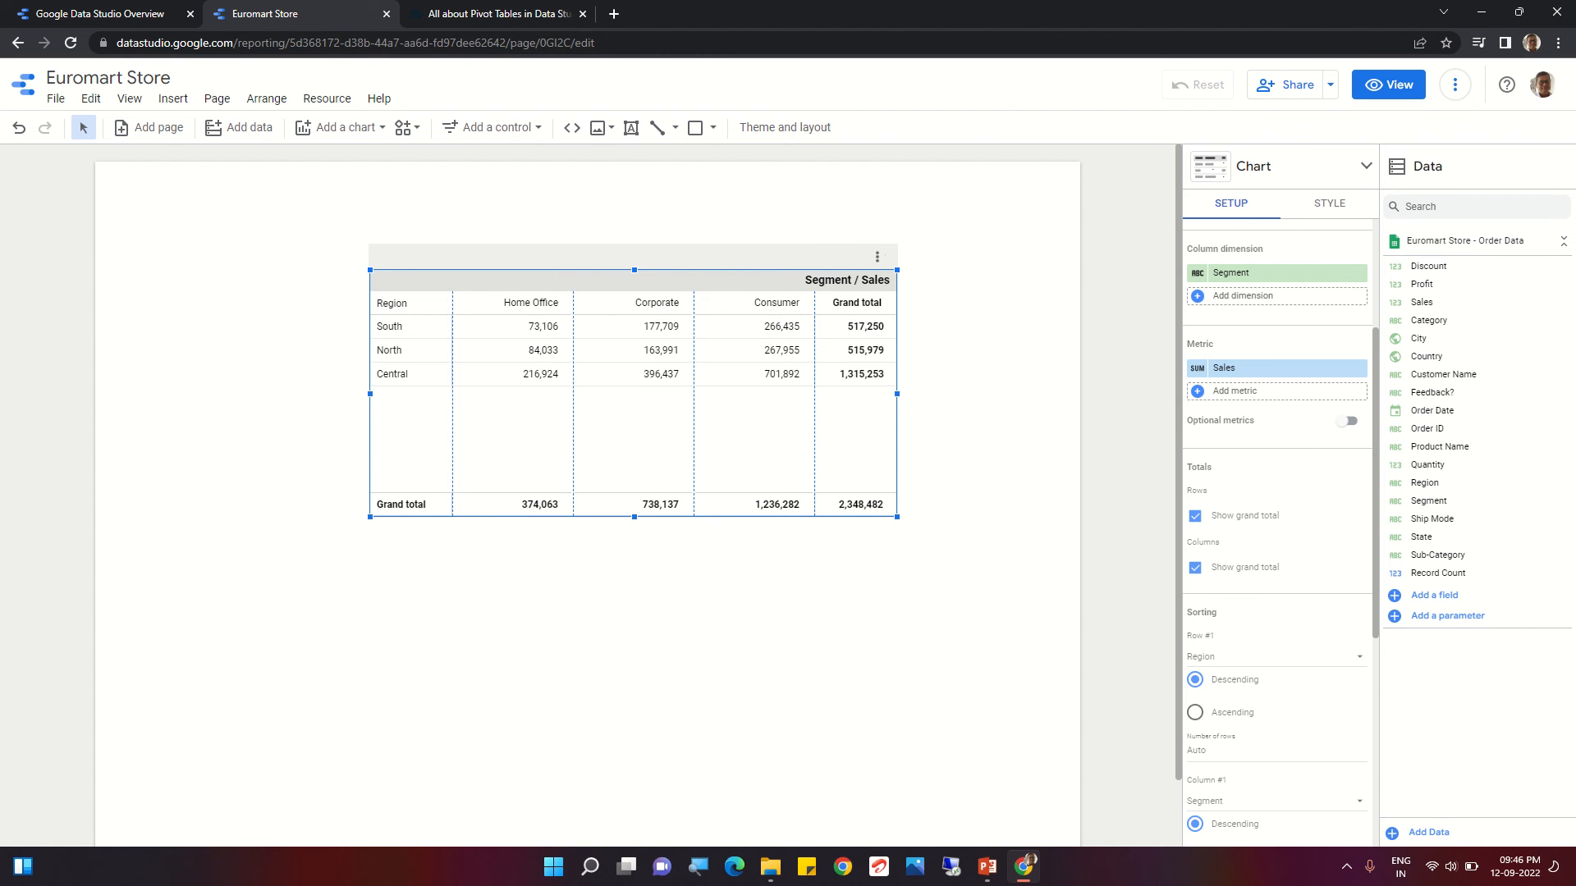
{"action": "scroll", "coordinate": [587, 492], "scroll_direction": "down", "scroll_amount": 1}
{"action": "scroll", "coordinate": [1276, 493], "scroll_direction": "down", "scroll_amount": 1}
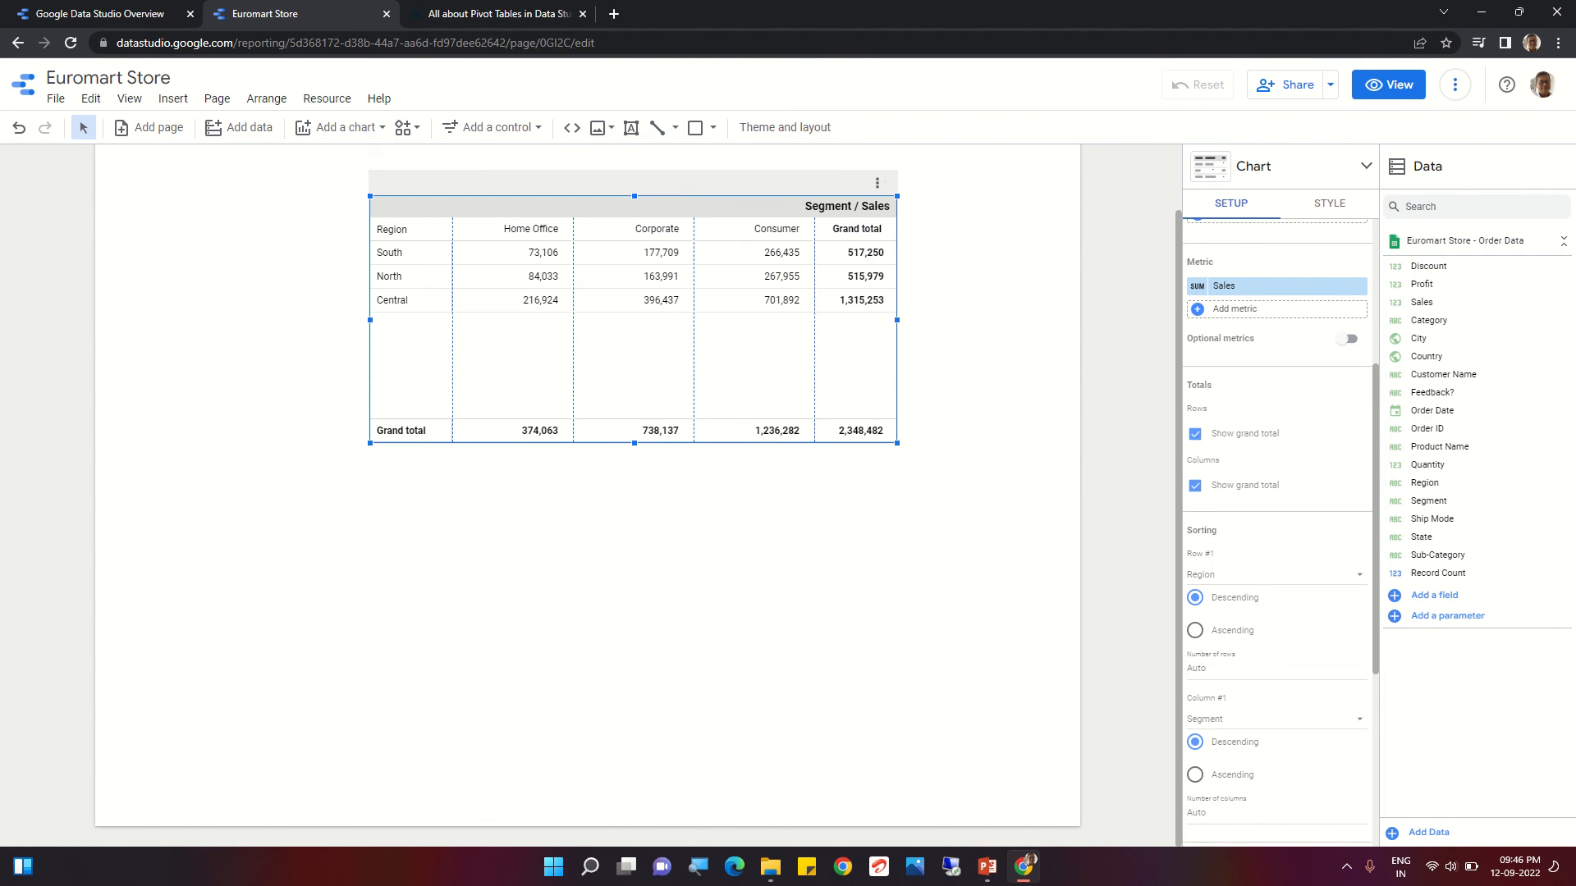
{"action": "left_click", "coordinate": [1195, 631]}
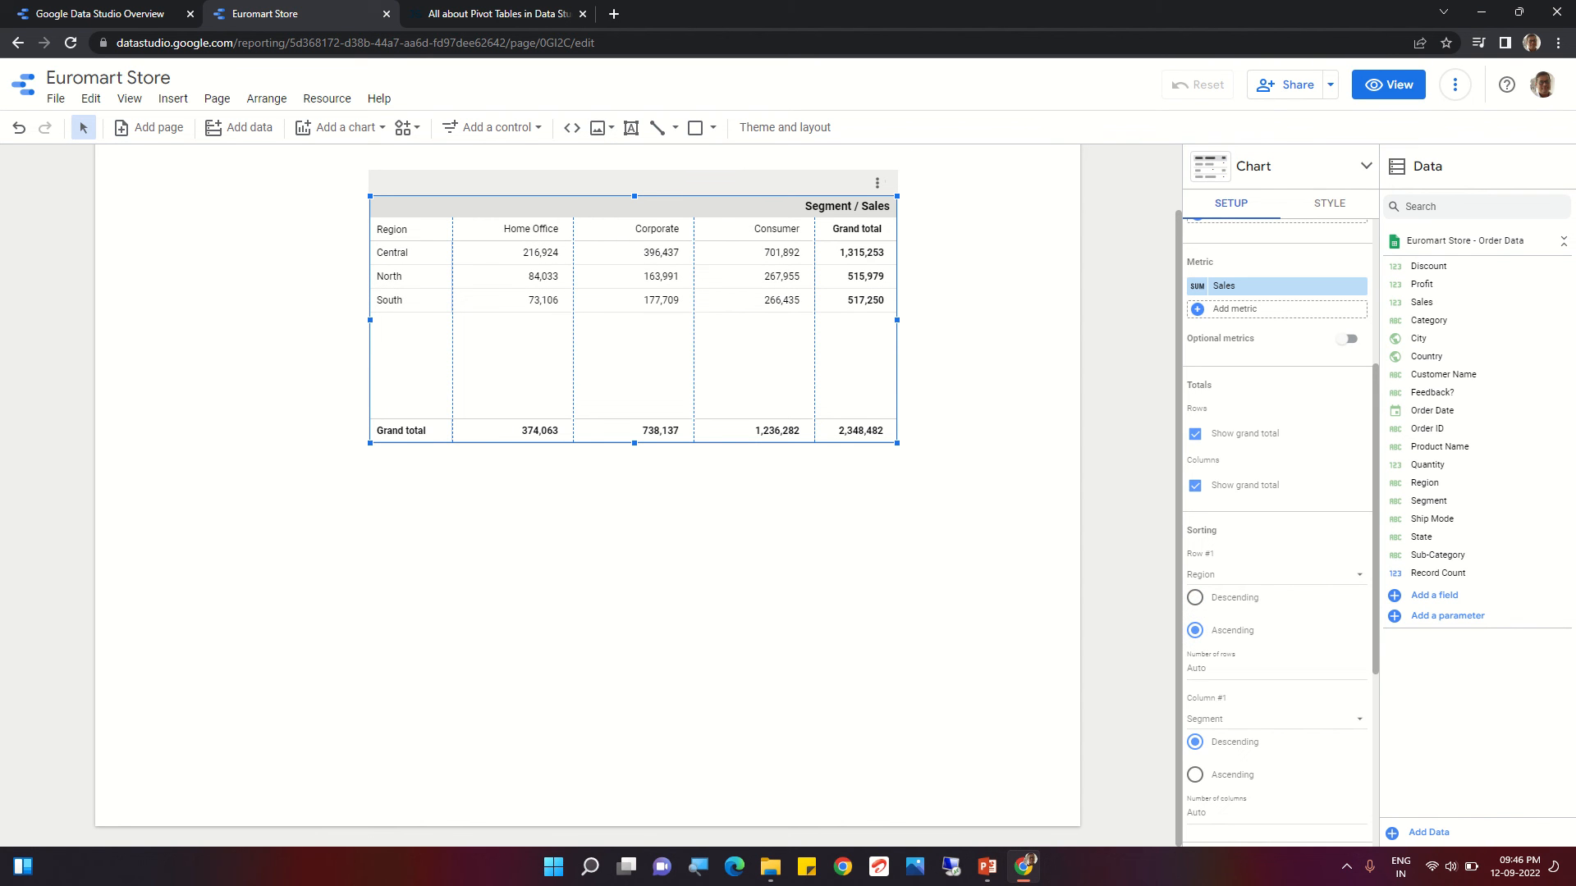
- Try ascending order for the Segment columns, and set them back to descending
{"action": "scroll", "coordinate": [1276, 533], "scroll_direction": "down", "scroll_amount": 1}
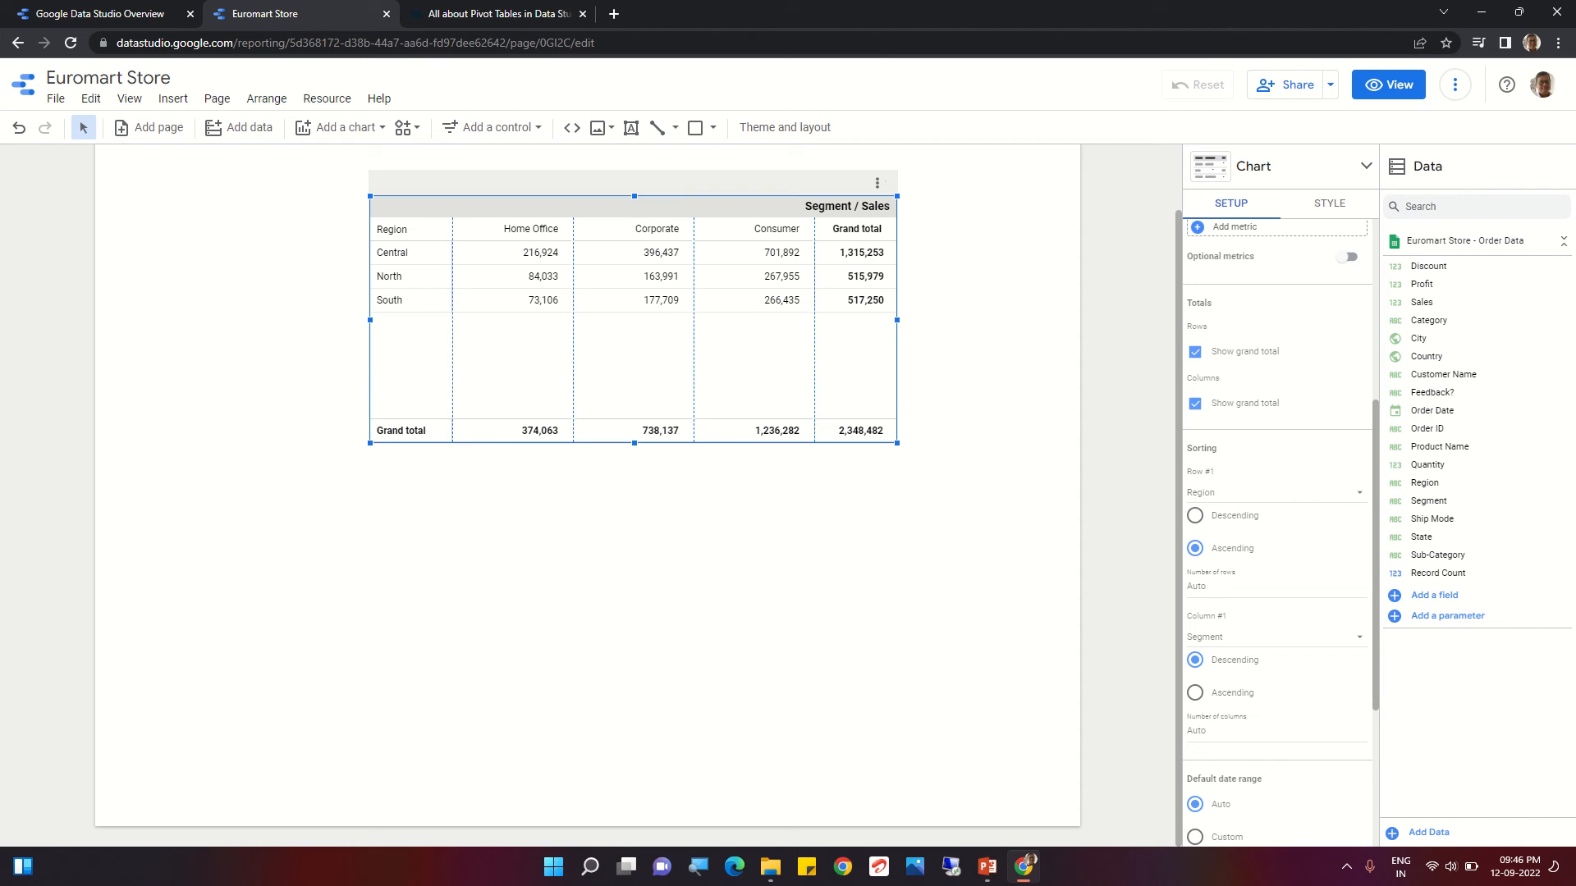
{"action": "left_click", "coordinate": [1195, 692]}
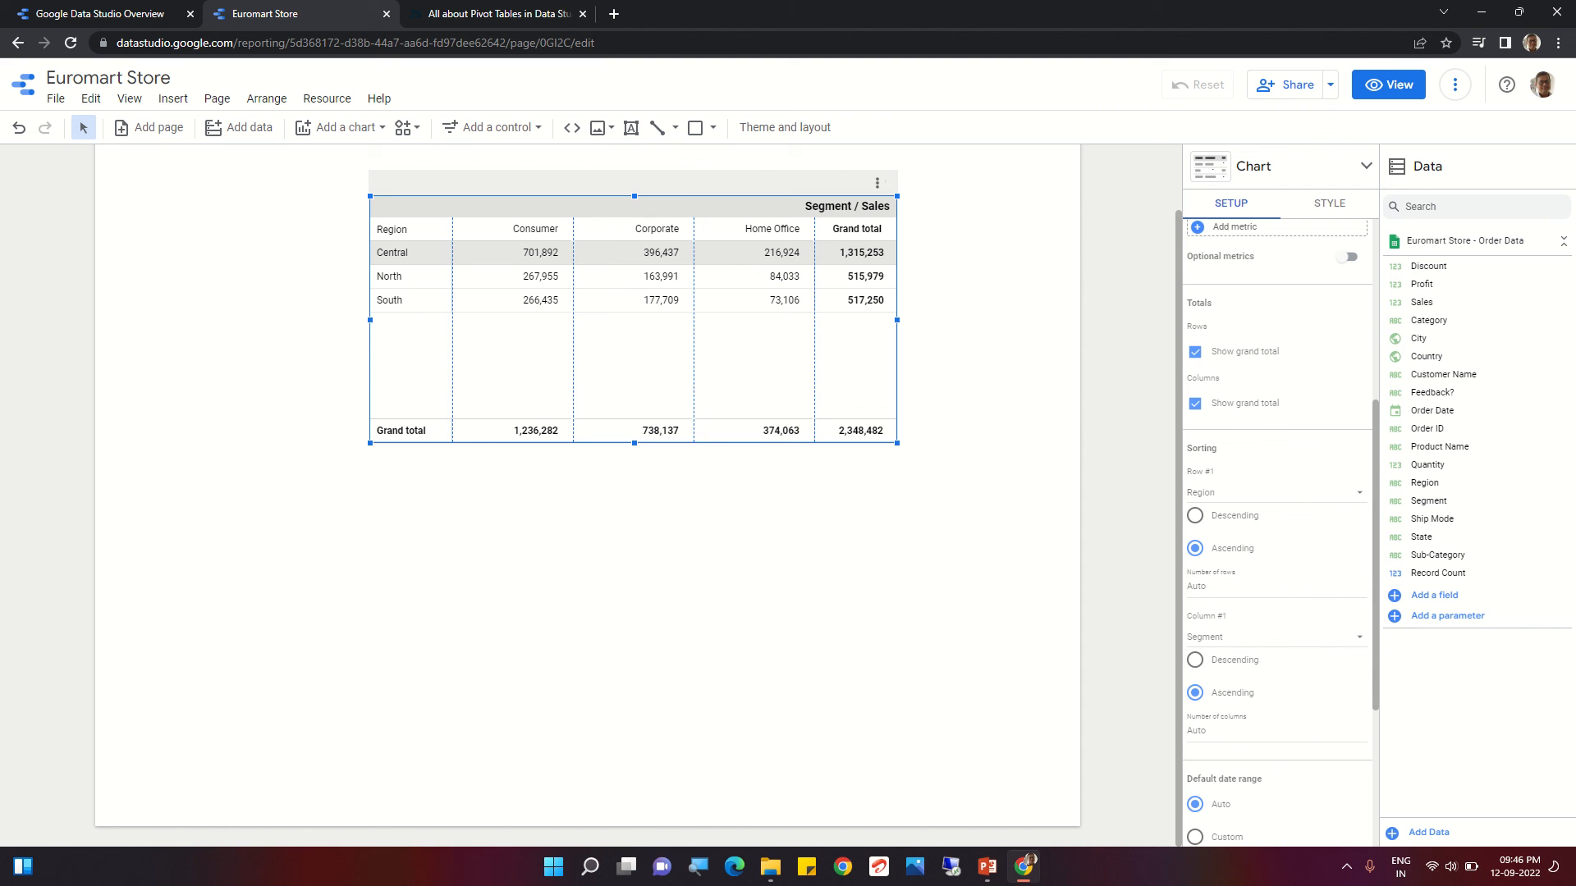
{"action": "left_click", "coordinate": [1195, 660]}
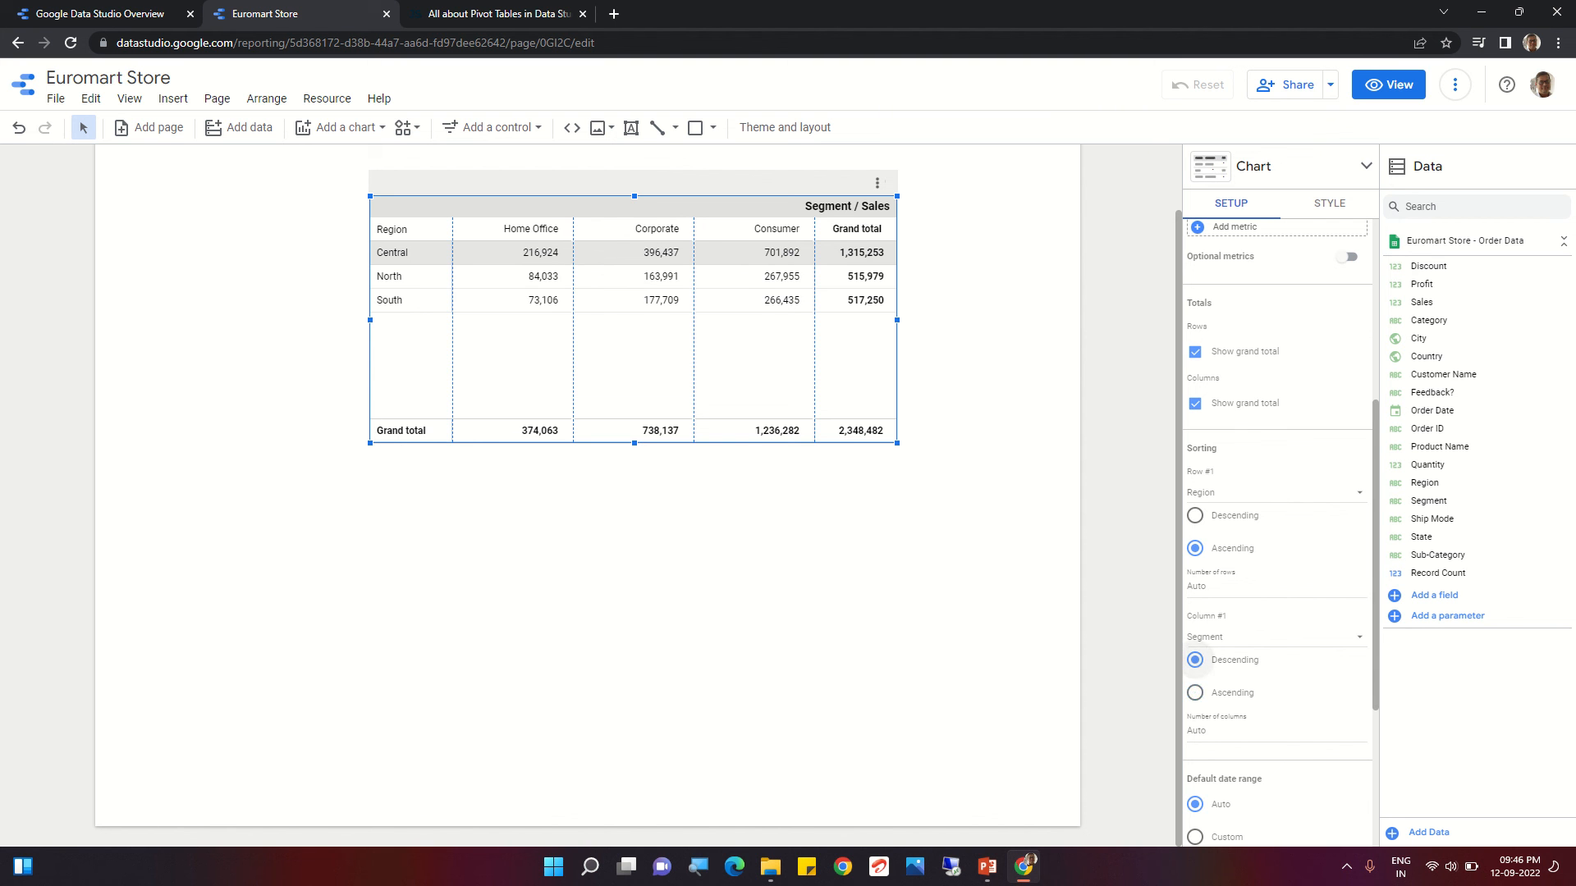
- Turn on expand-collapse for the pivot table's row dimension
{"action": "scroll", "coordinate": [1195, 660], "scroll_direction": "down", "scroll_amount": 2}
{"action": "scroll", "coordinate": [1278, 566], "scroll_direction": "down", "scroll_amount": 1}
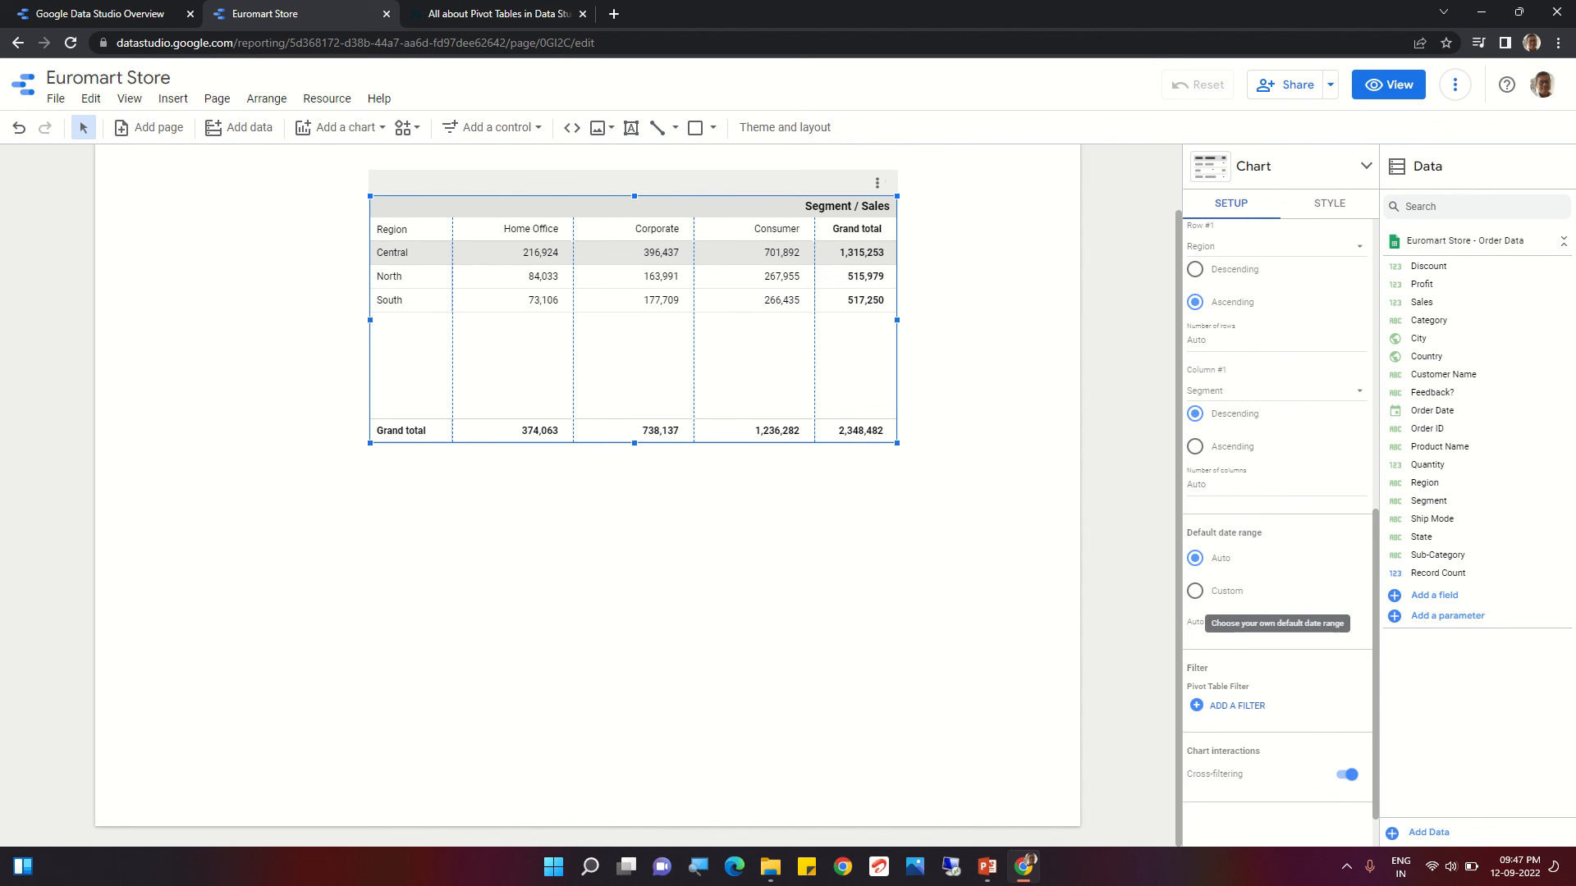
{"action": "scroll", "coordinate": [1276, 534], "scroll_direction": "down", "scroll_amount": 2}
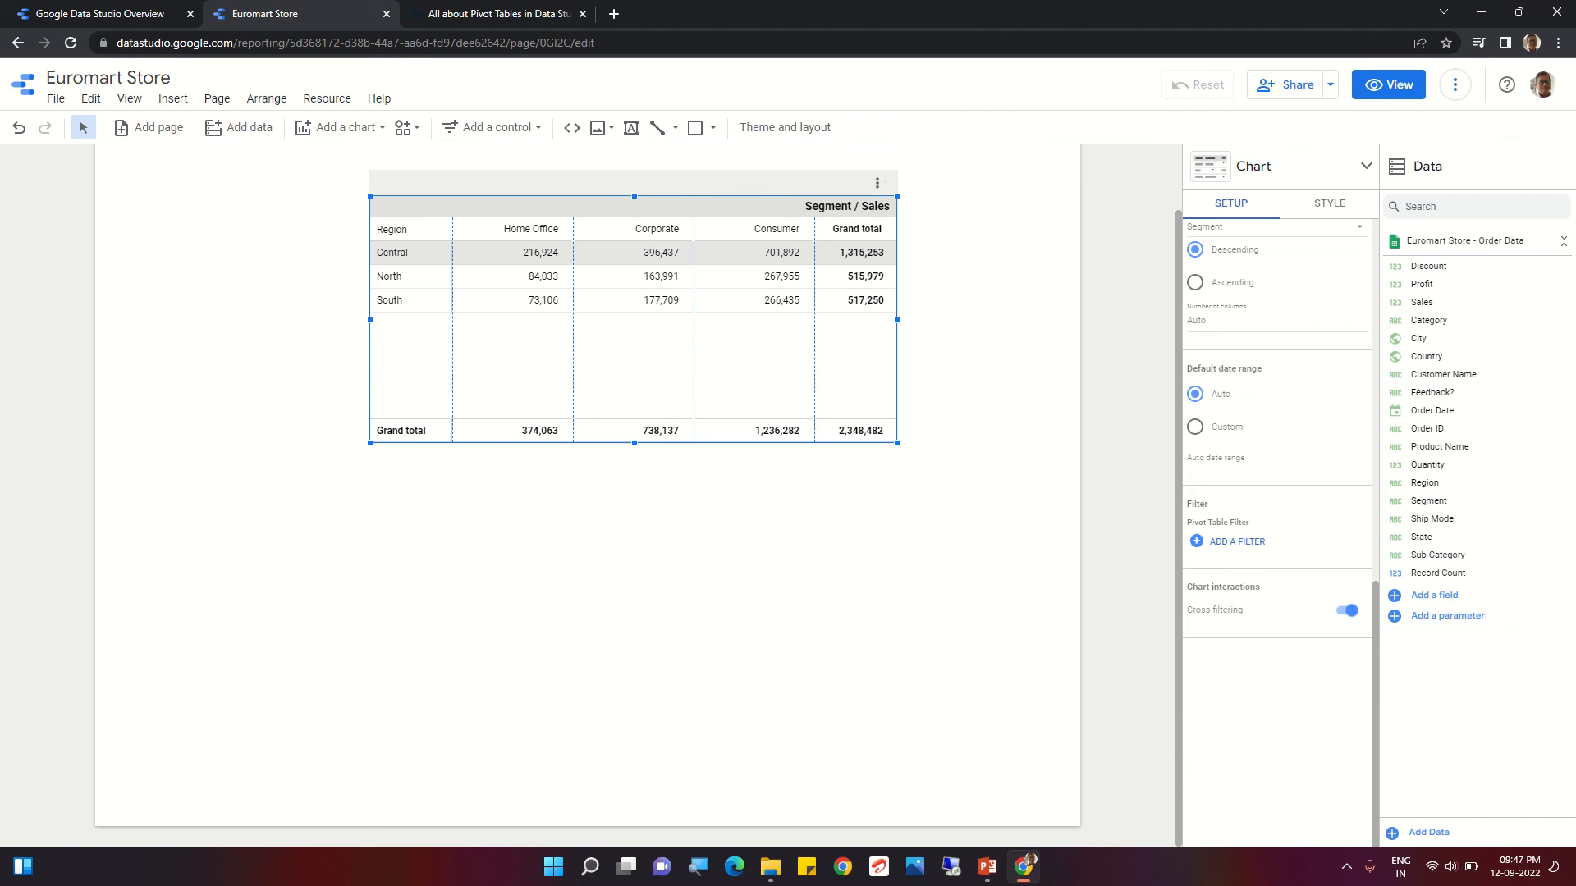
{"action": "scroll", "coordinate": [1277, 533], "scroll_direction": "up", "scroll_amount": 8}
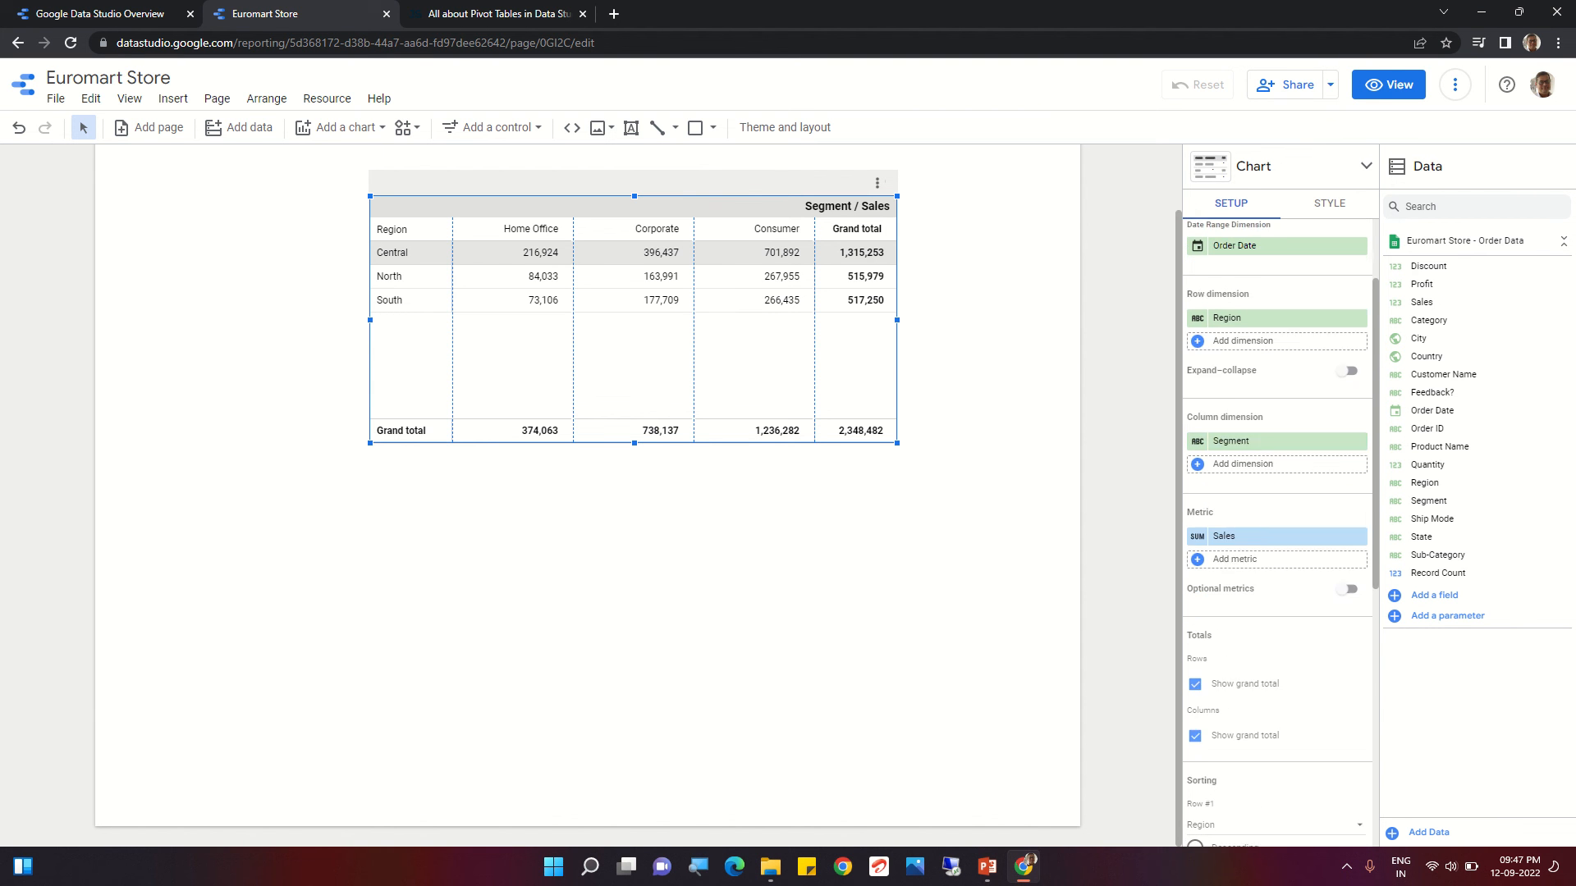
{"action": "scroll", "coordinate": [1276, 525], "scroll_direction": "up", "scroll_amount": 1}
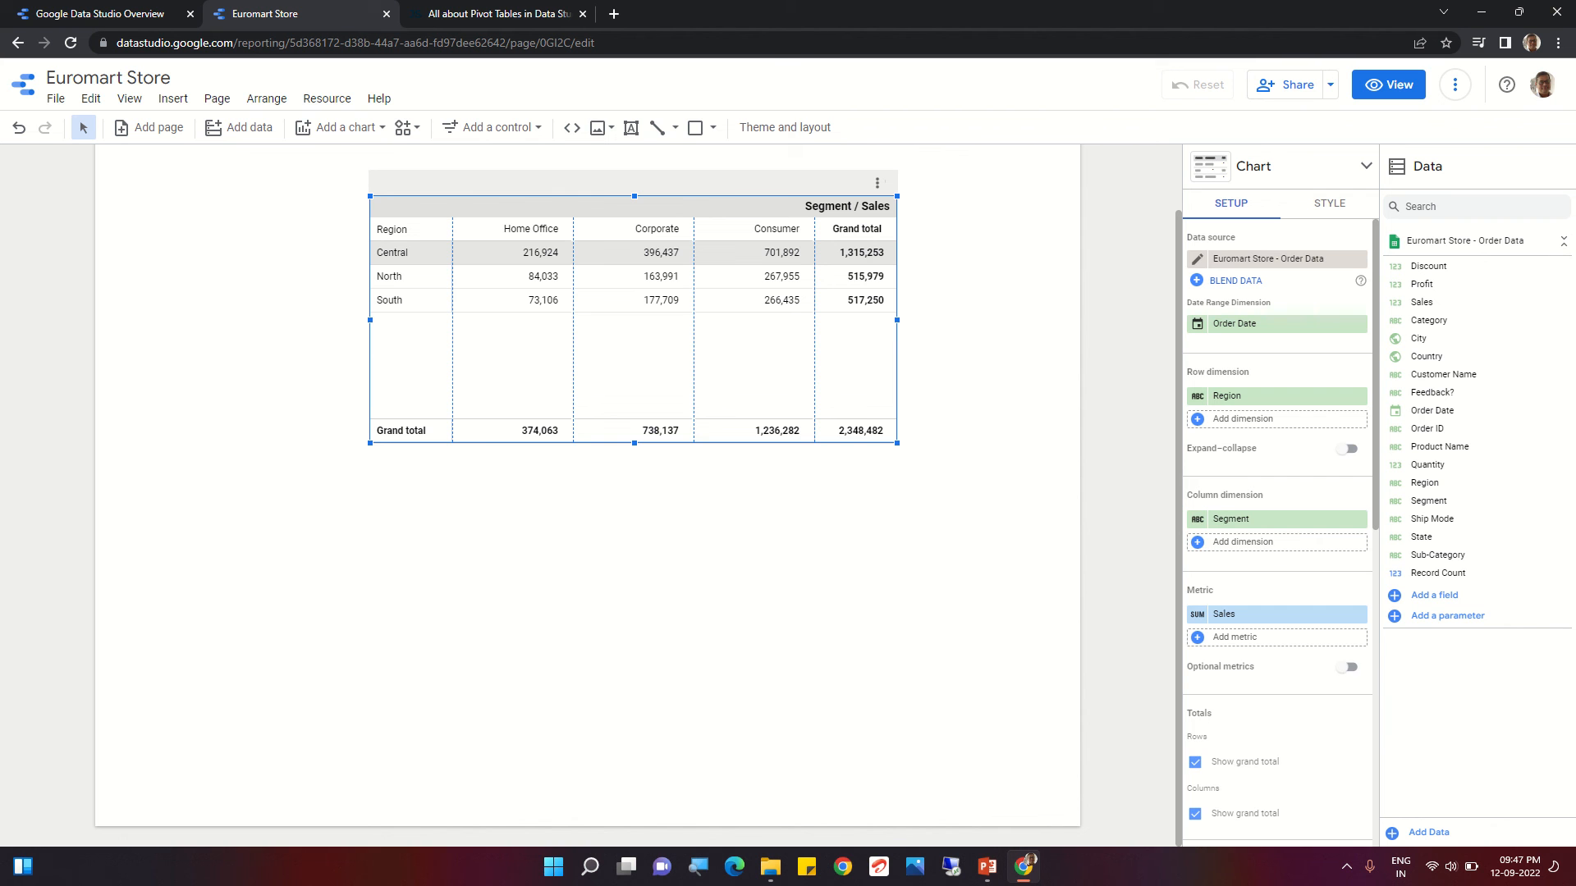
{"action": "left_click", "coordinate": [1347, 449]}
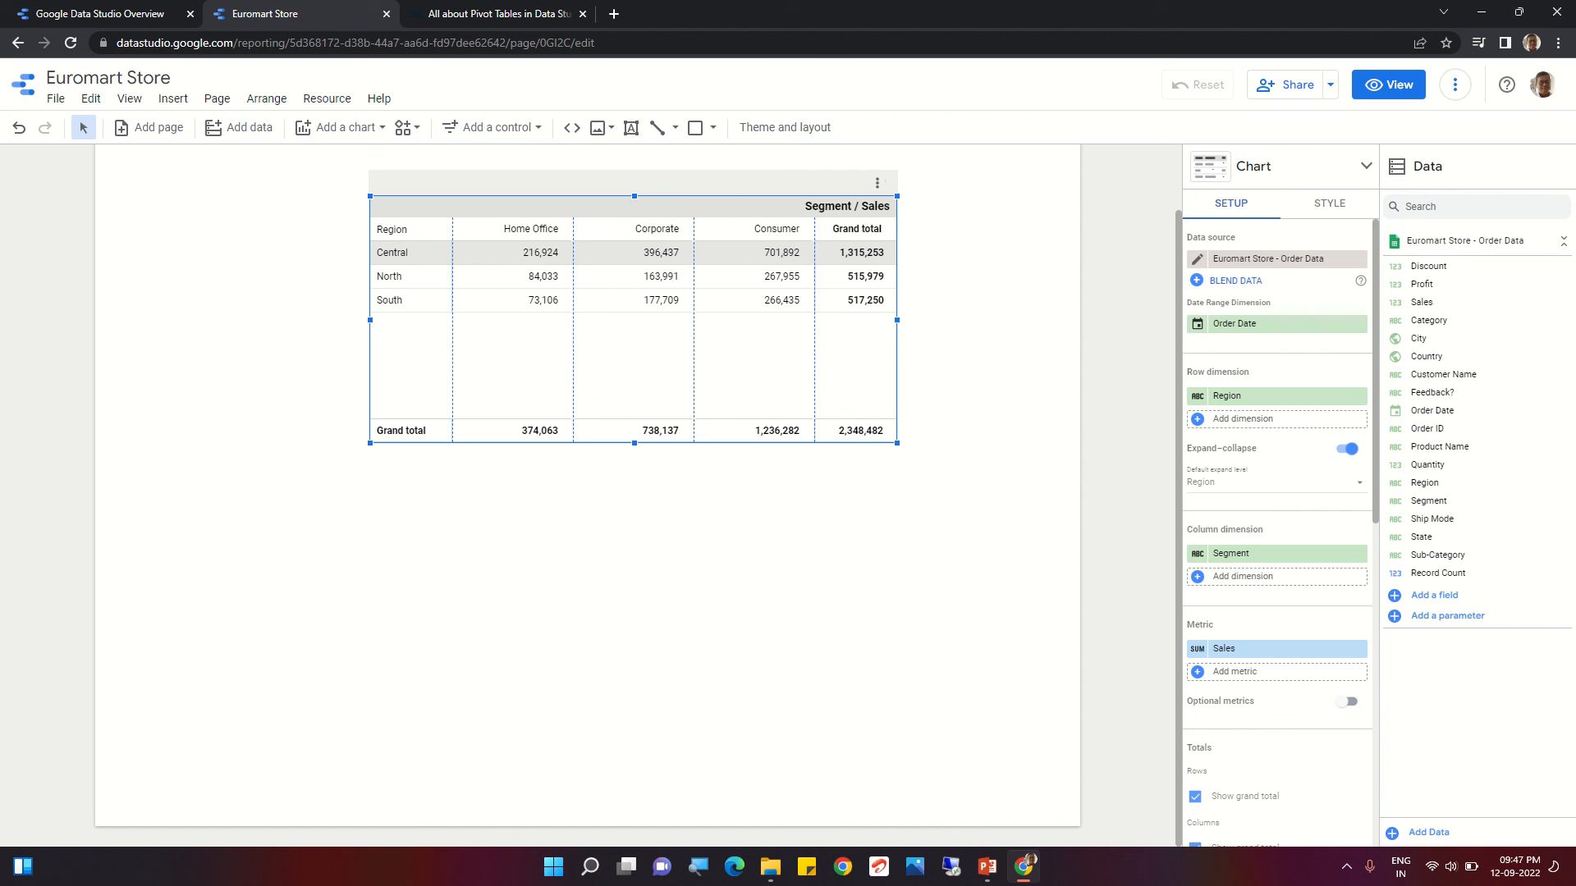
- Add Ship Mode as a second row dimension below Region
{"action": "left_click", "coordinate": [1243, 419]}
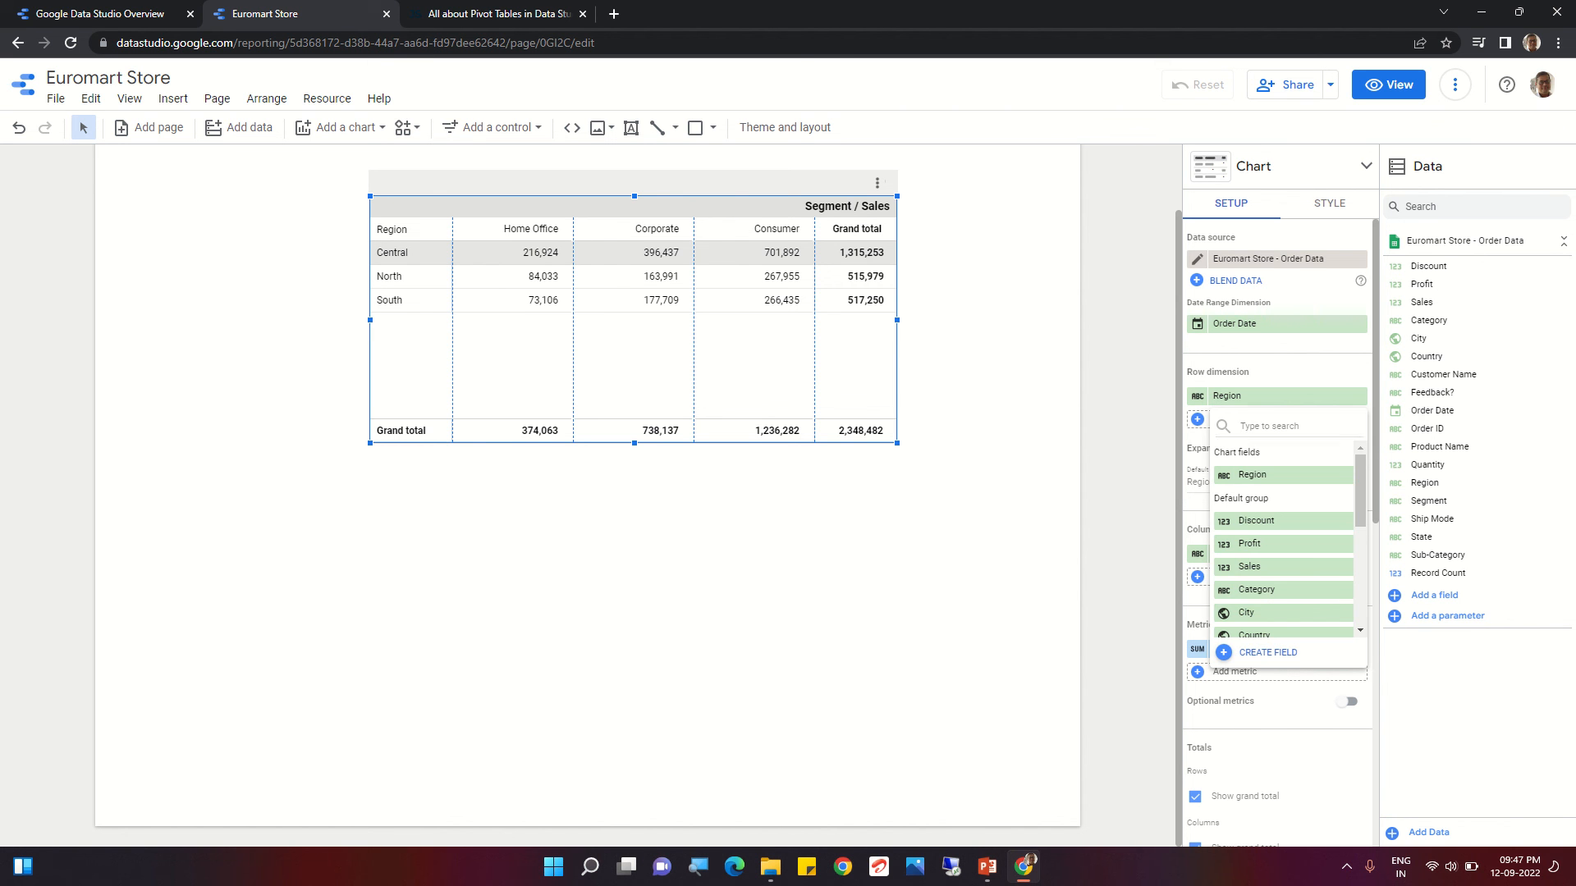
{"action": "key", "text": "Escape"}
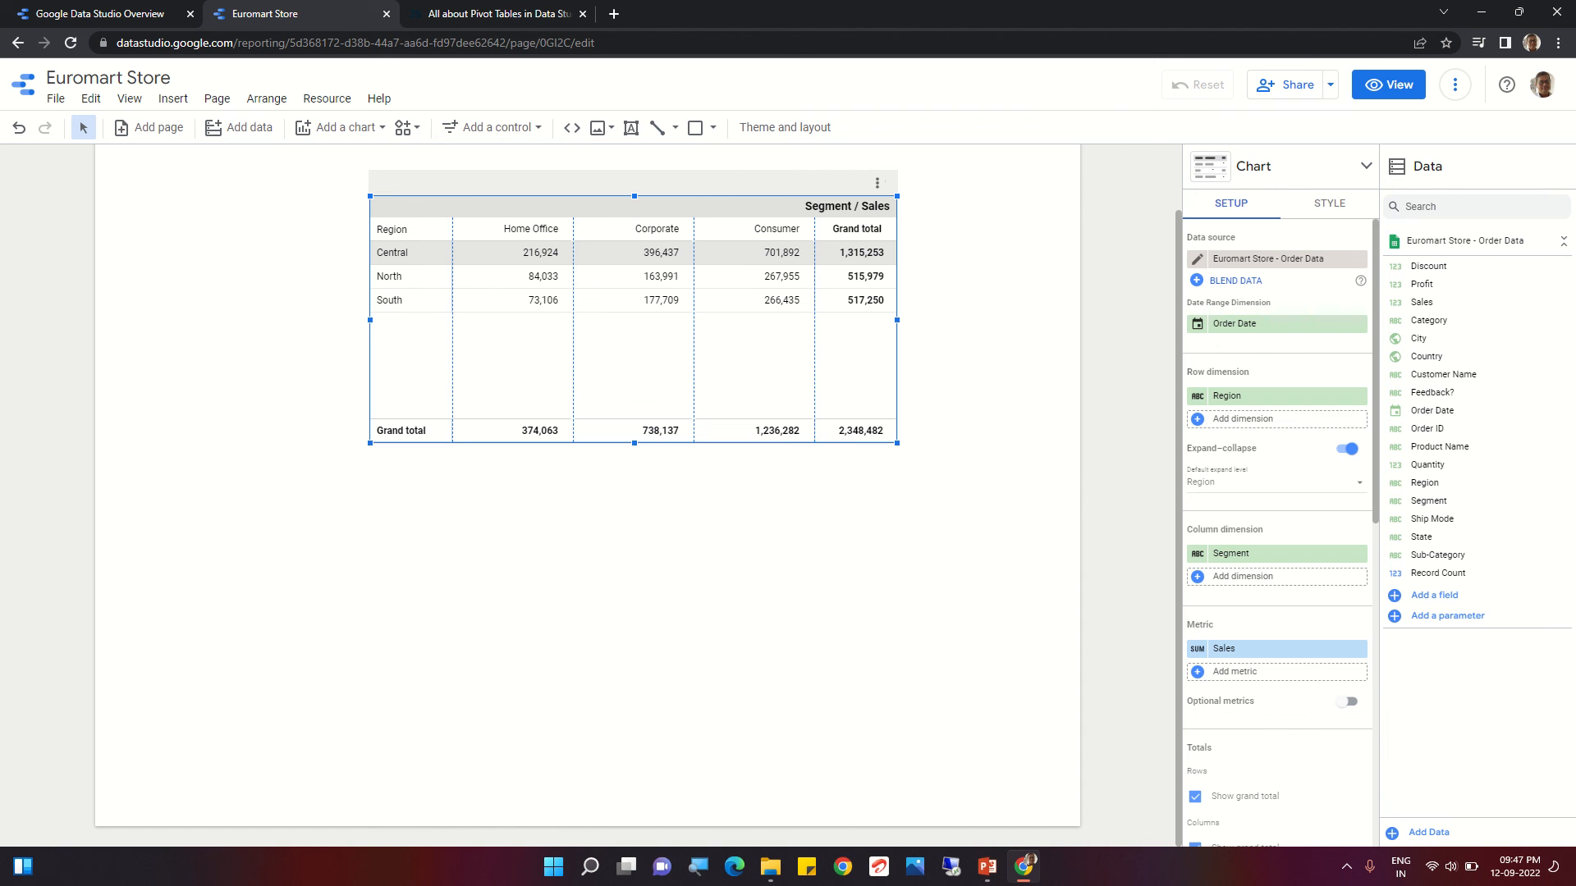
{"action": "left_click", "coordinate": [1243, 419]}
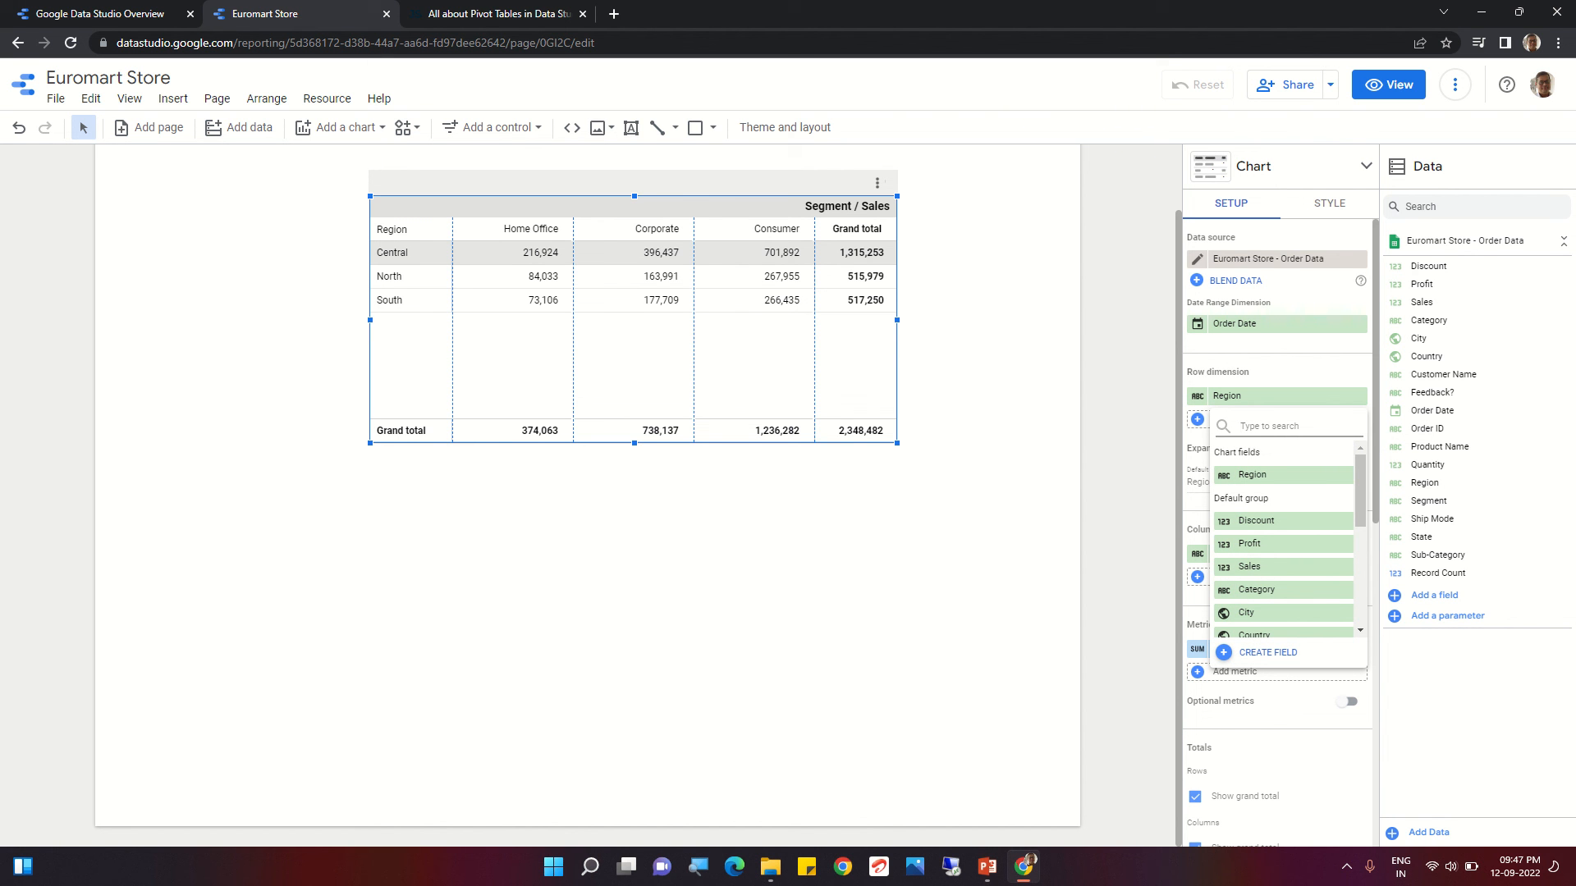
{"action": "type", "text": "shi"}
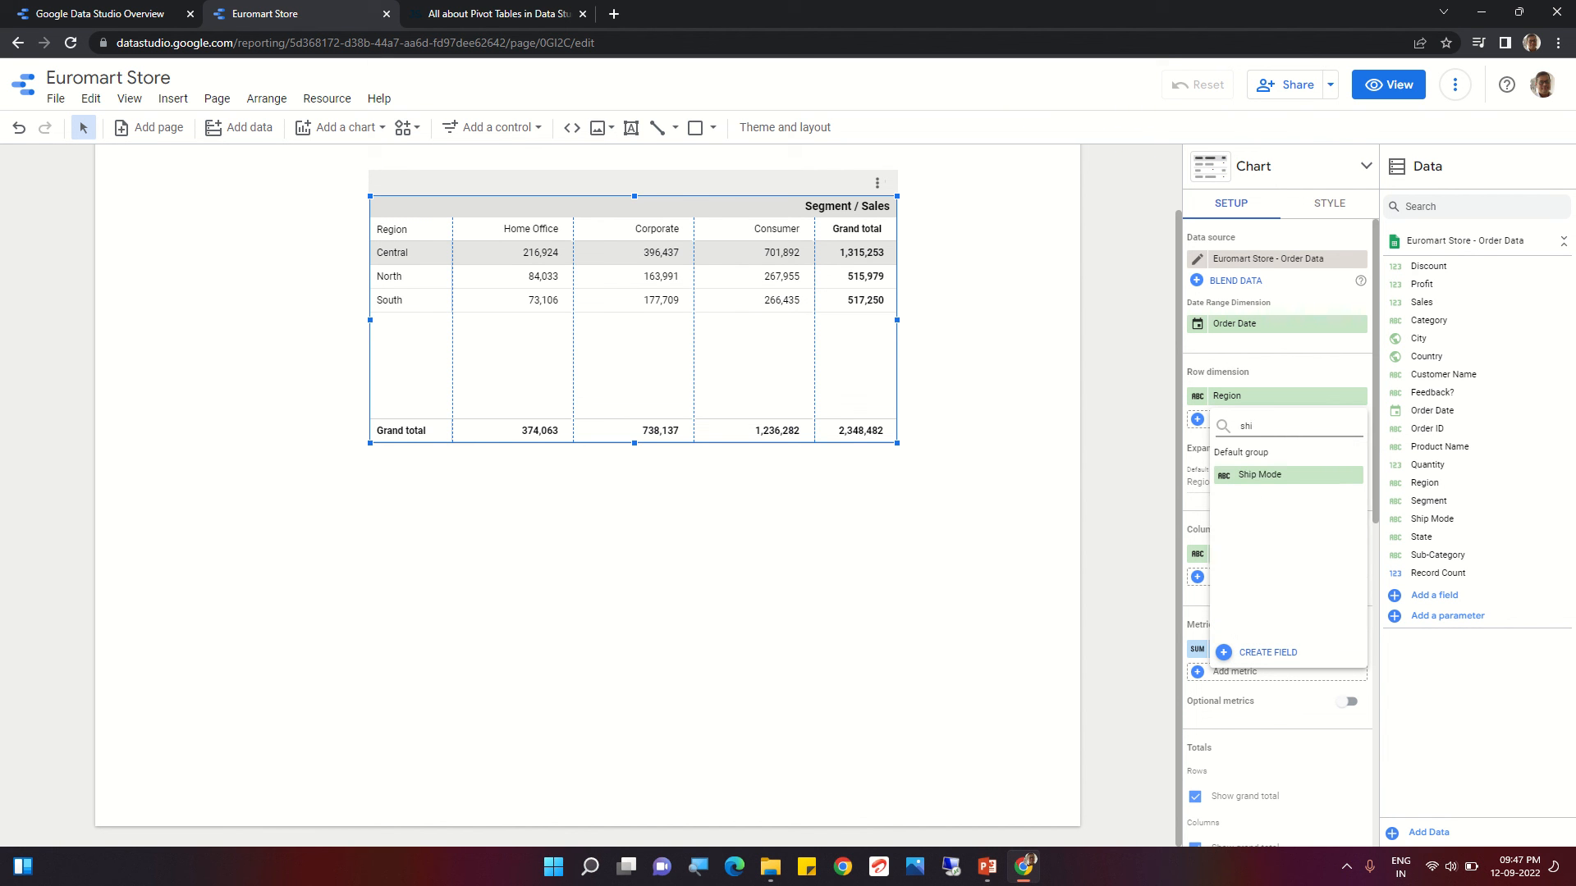
{"action": "key", "text": "Return"}
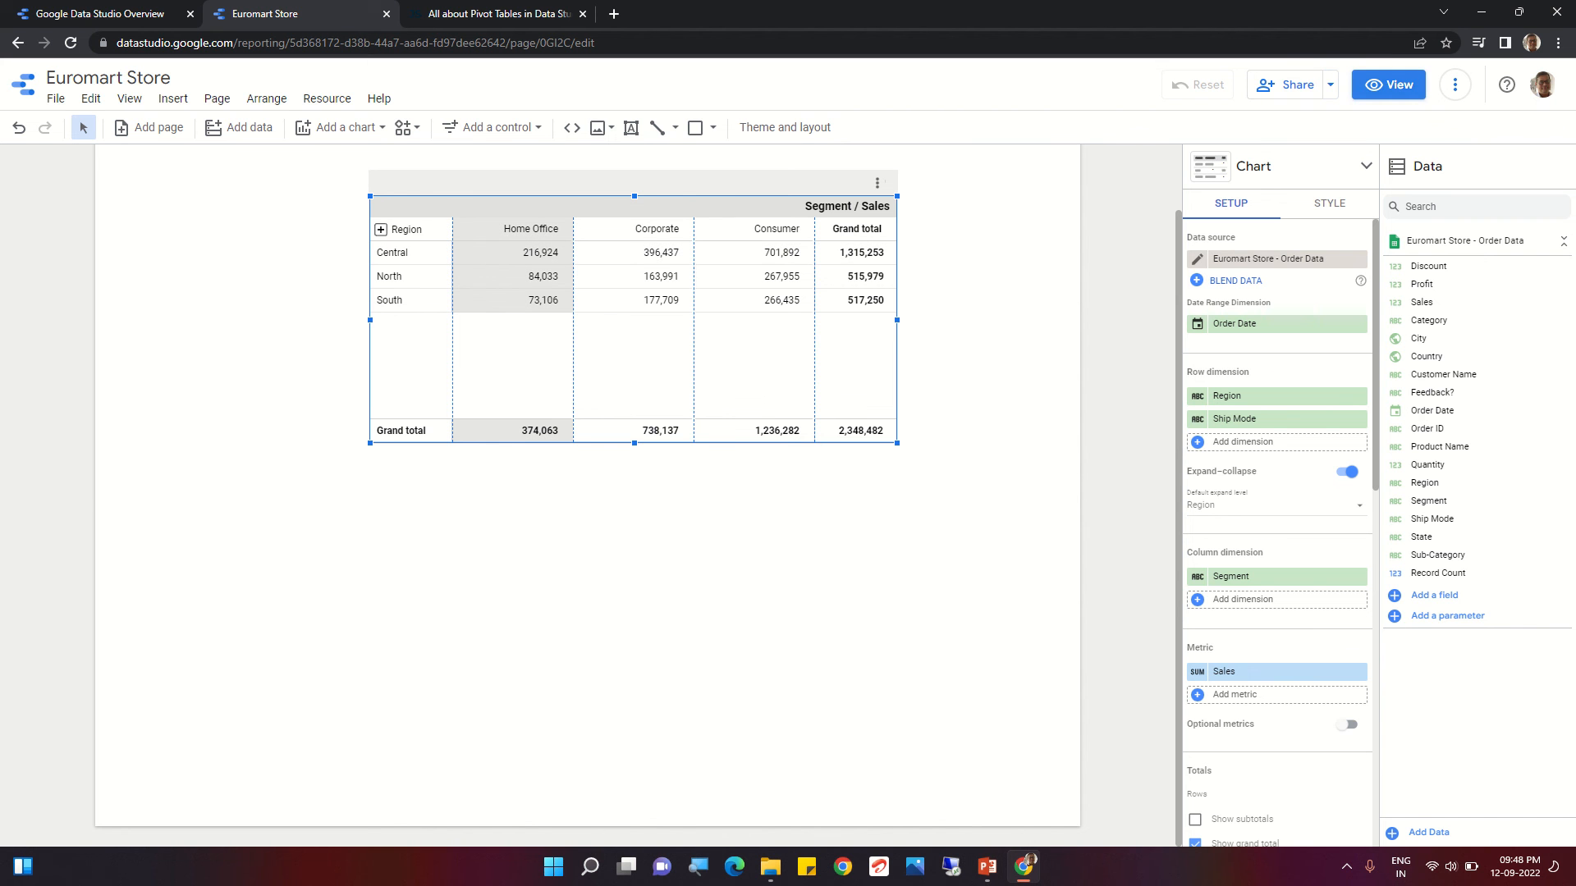
- In view mode, expand the Region rows to the Ship Mode level and look through the table
{"action": "left_click", "coordinate": [1388, 85]}
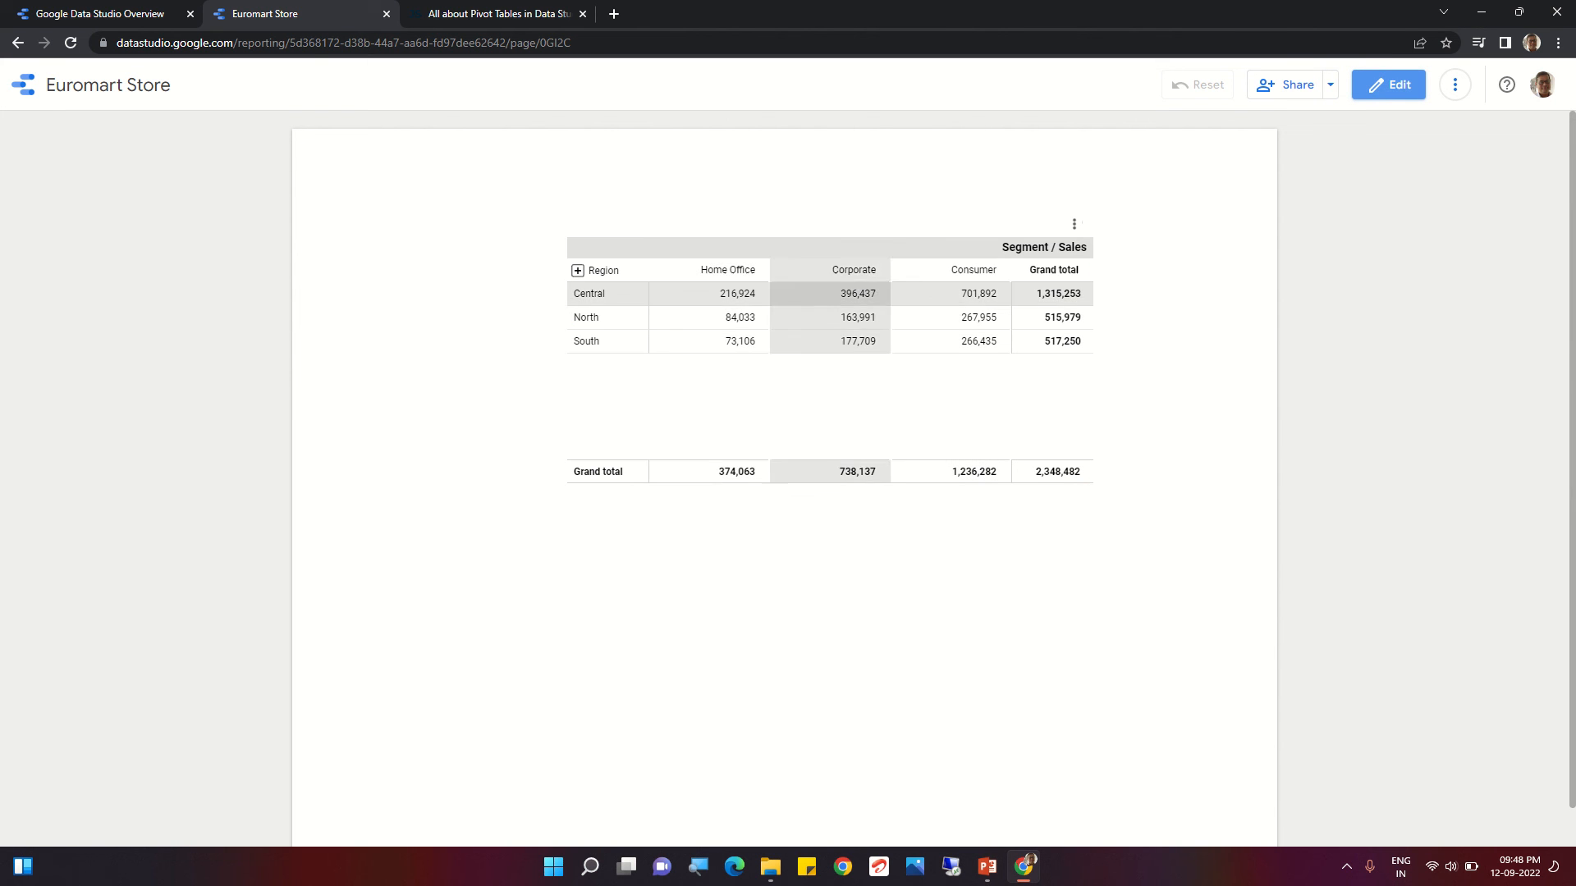
{"action": "left_click", "coordinate": [578, 271]}
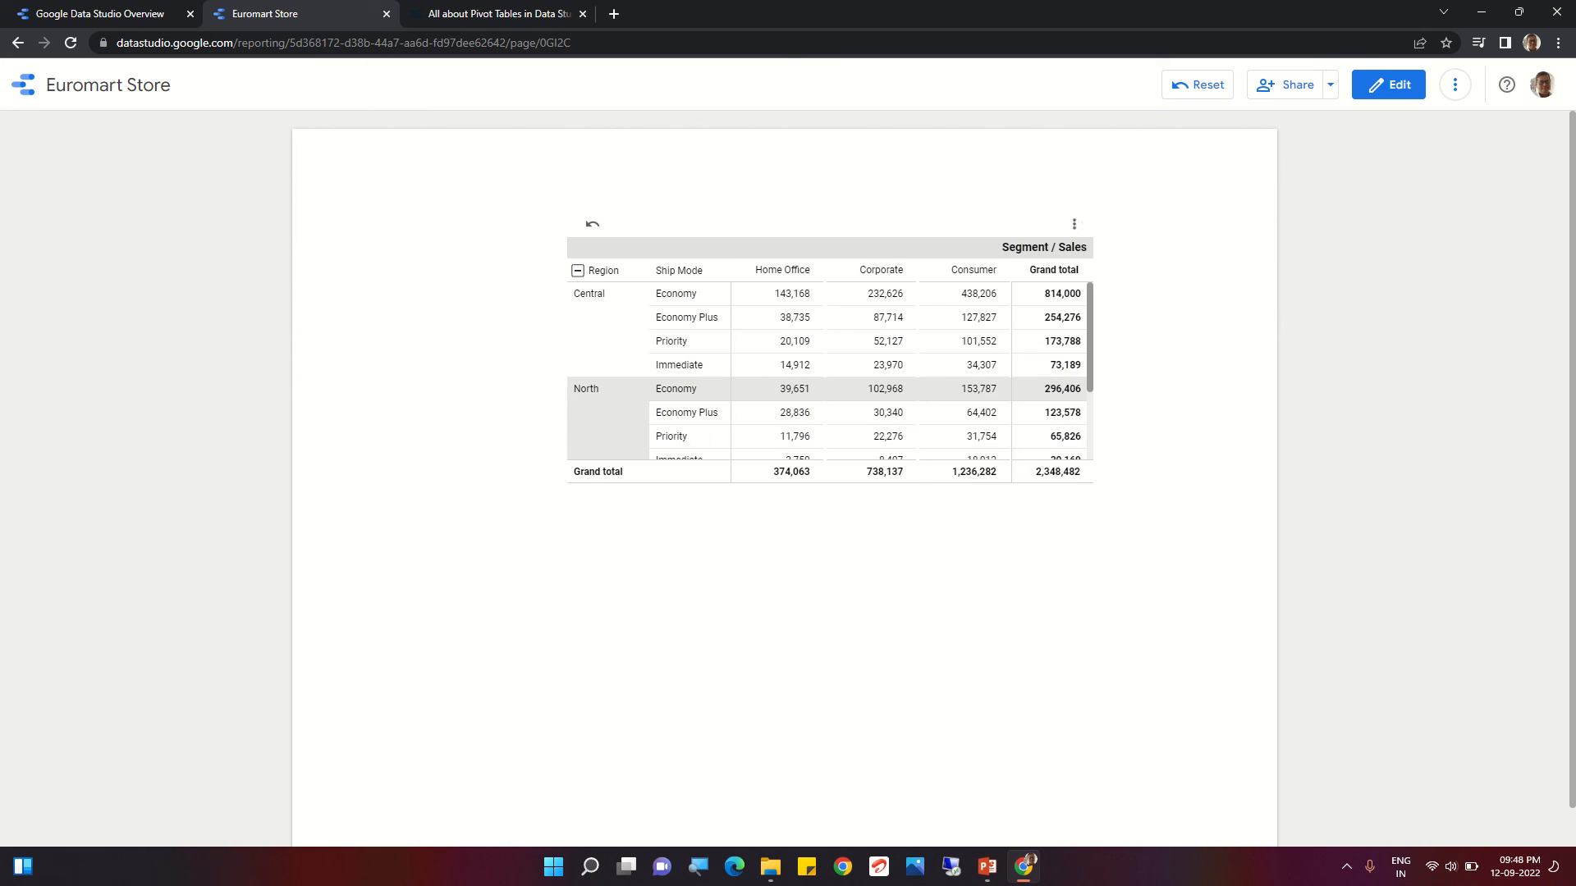
{"action": "mouse_move", "coordinate": [1090, 384]}
{"action": "left_mouse_down"}
{"action": "mouse_move", "coordinate": [1090, 452]}
{"action": "mouse_move", "coordinate": [1090, 384]}
{"action": "left_mouse_up"}
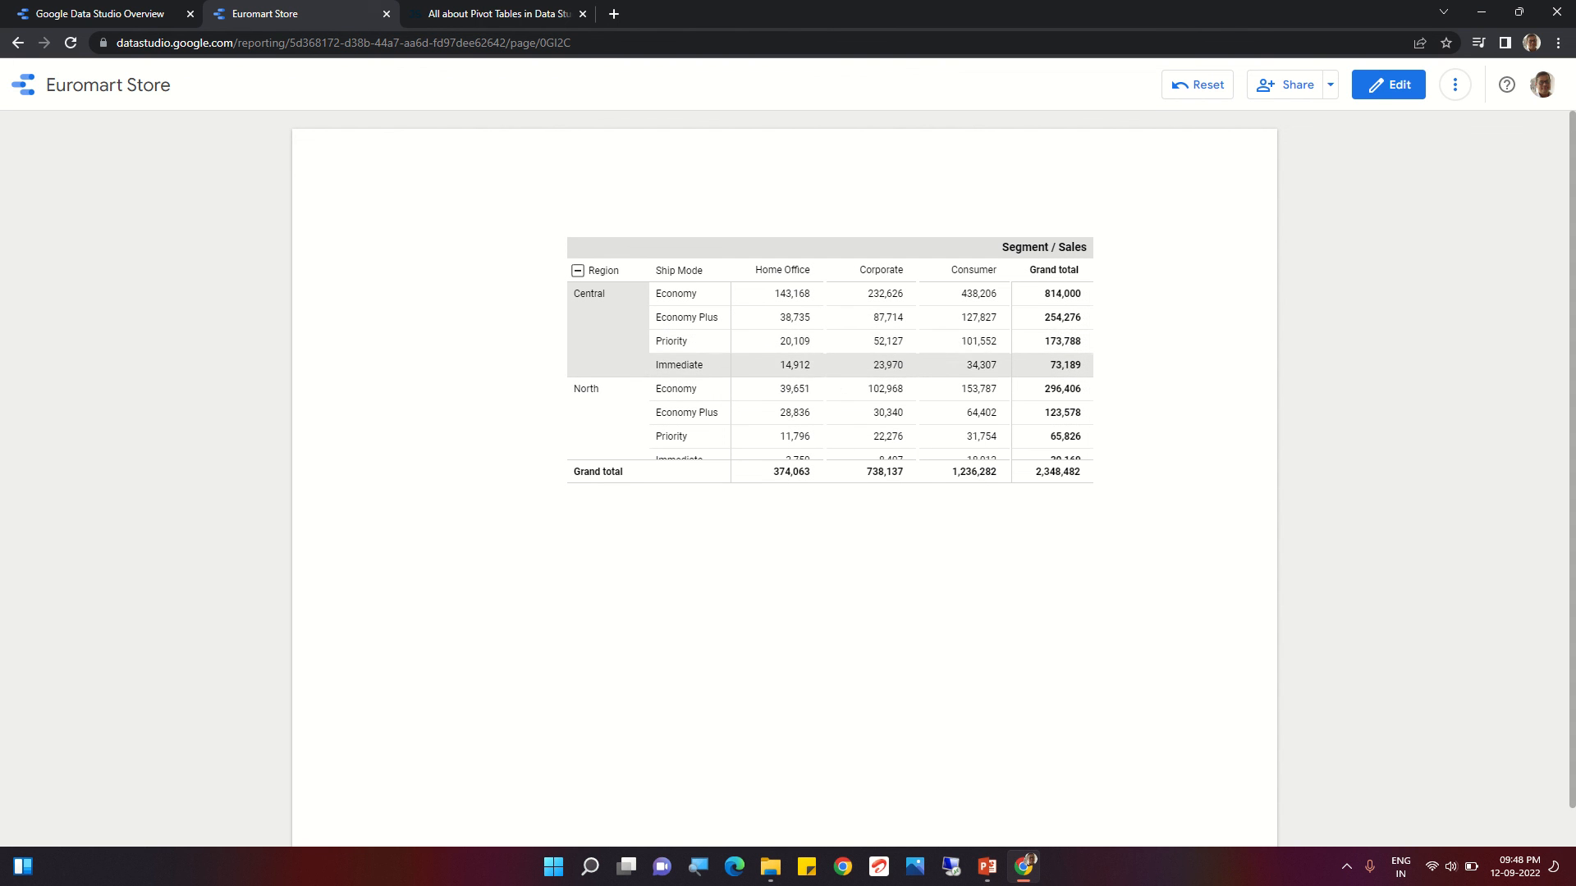
{"action": "scroll", "coordinate": [829, 341], "scroll_direction": "down", "scroll_amount": 3}
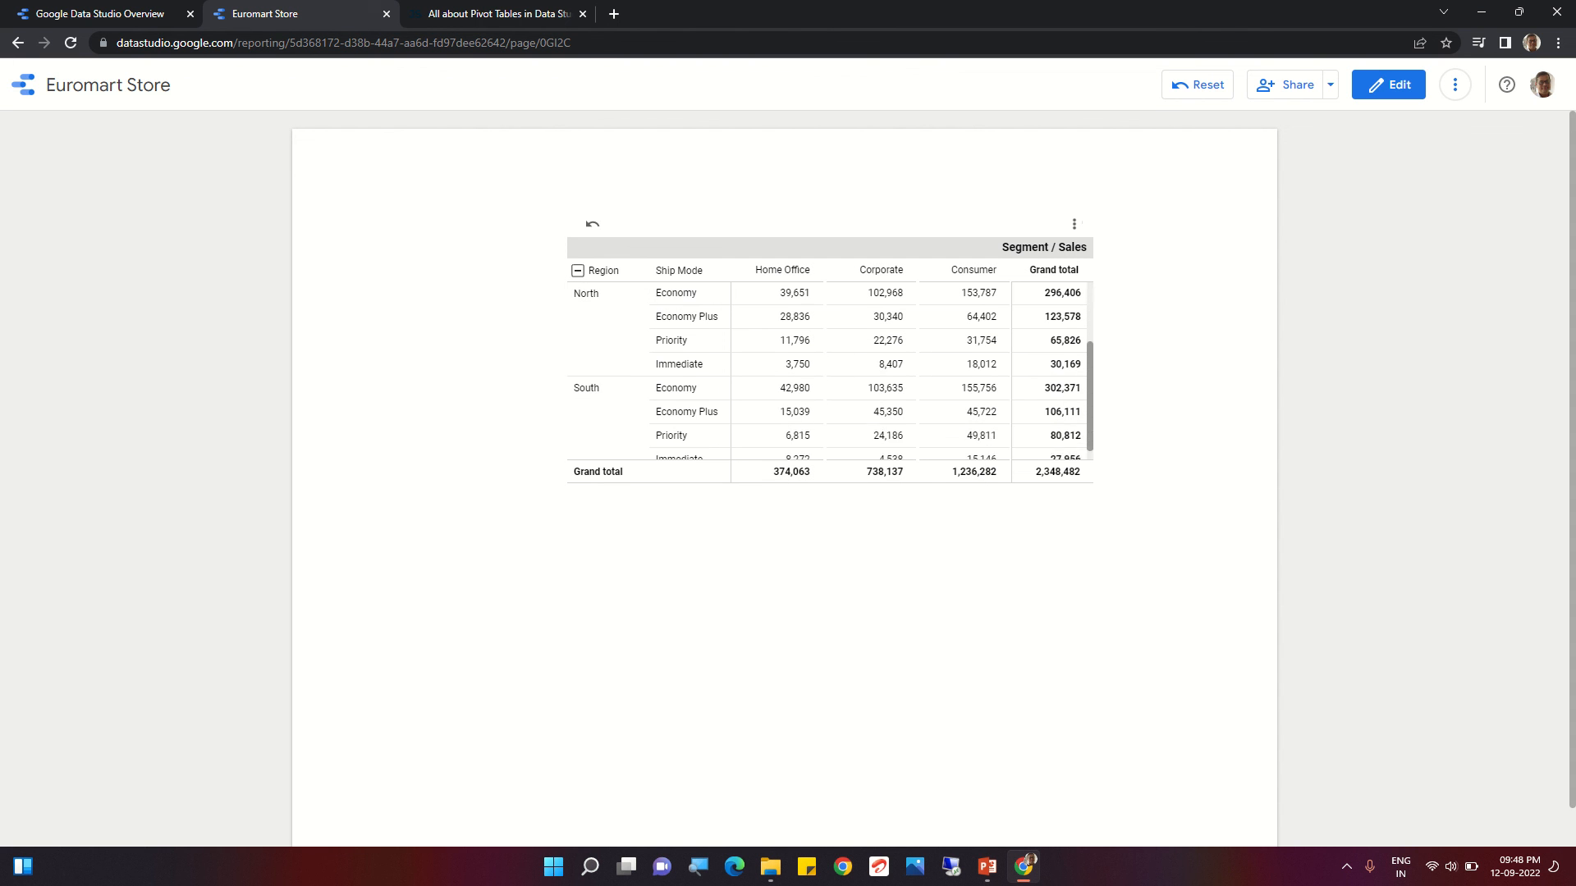
{"action": "scroll", "coordinate": [829, 341], "scroll_direction": "up", "scroll_amount": 3}
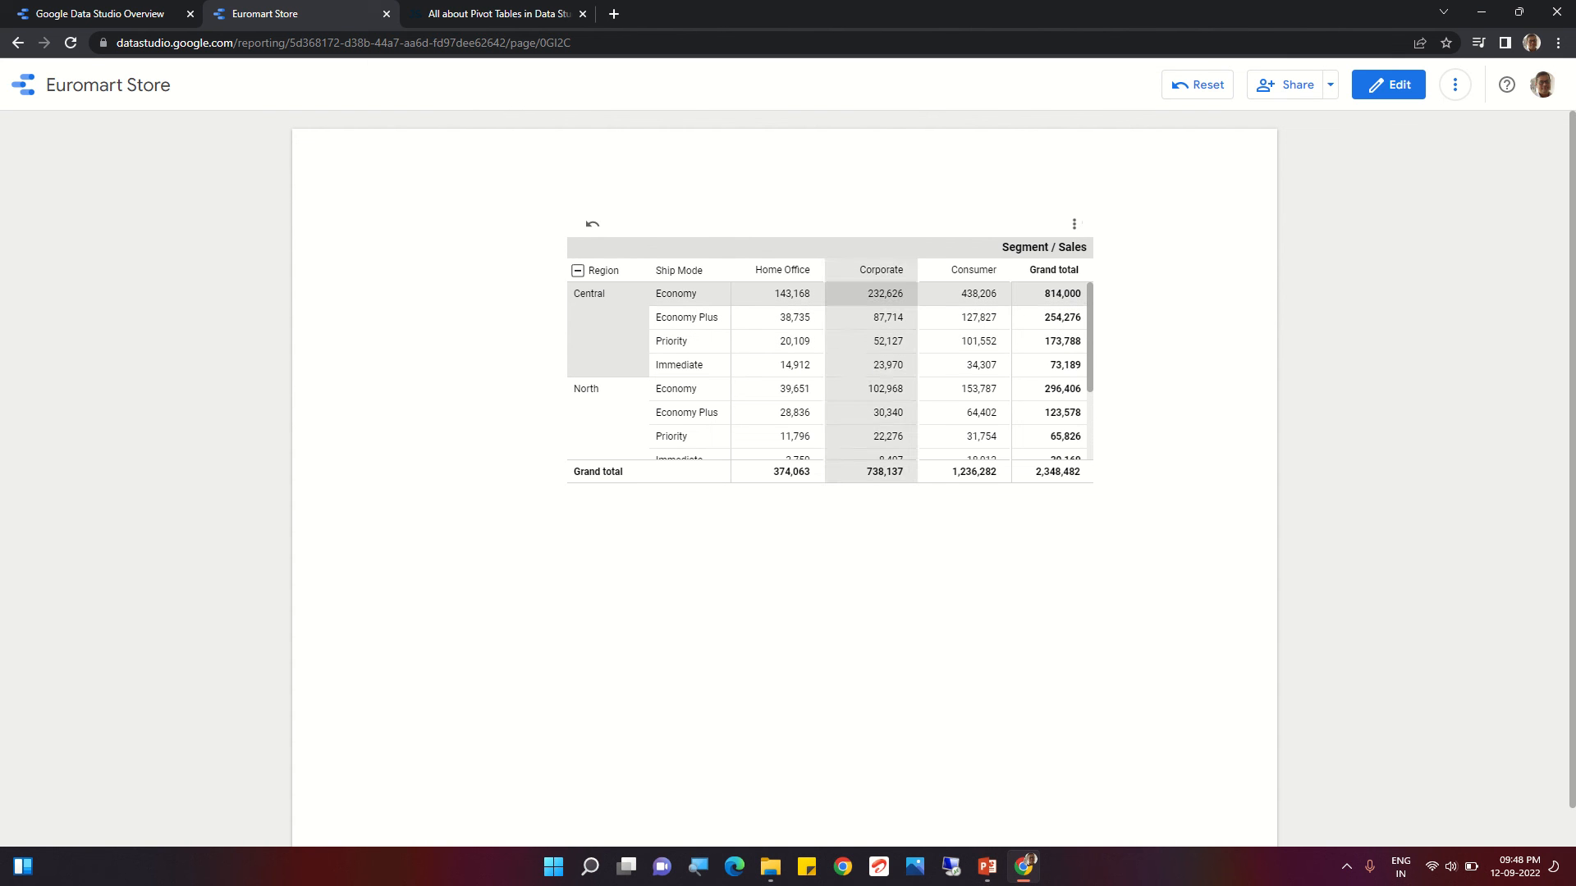
- Return to edit mode and set the pivot table's header font to dark red at 16px
{"action": "left_click", "coordinate": [1389, 84]}
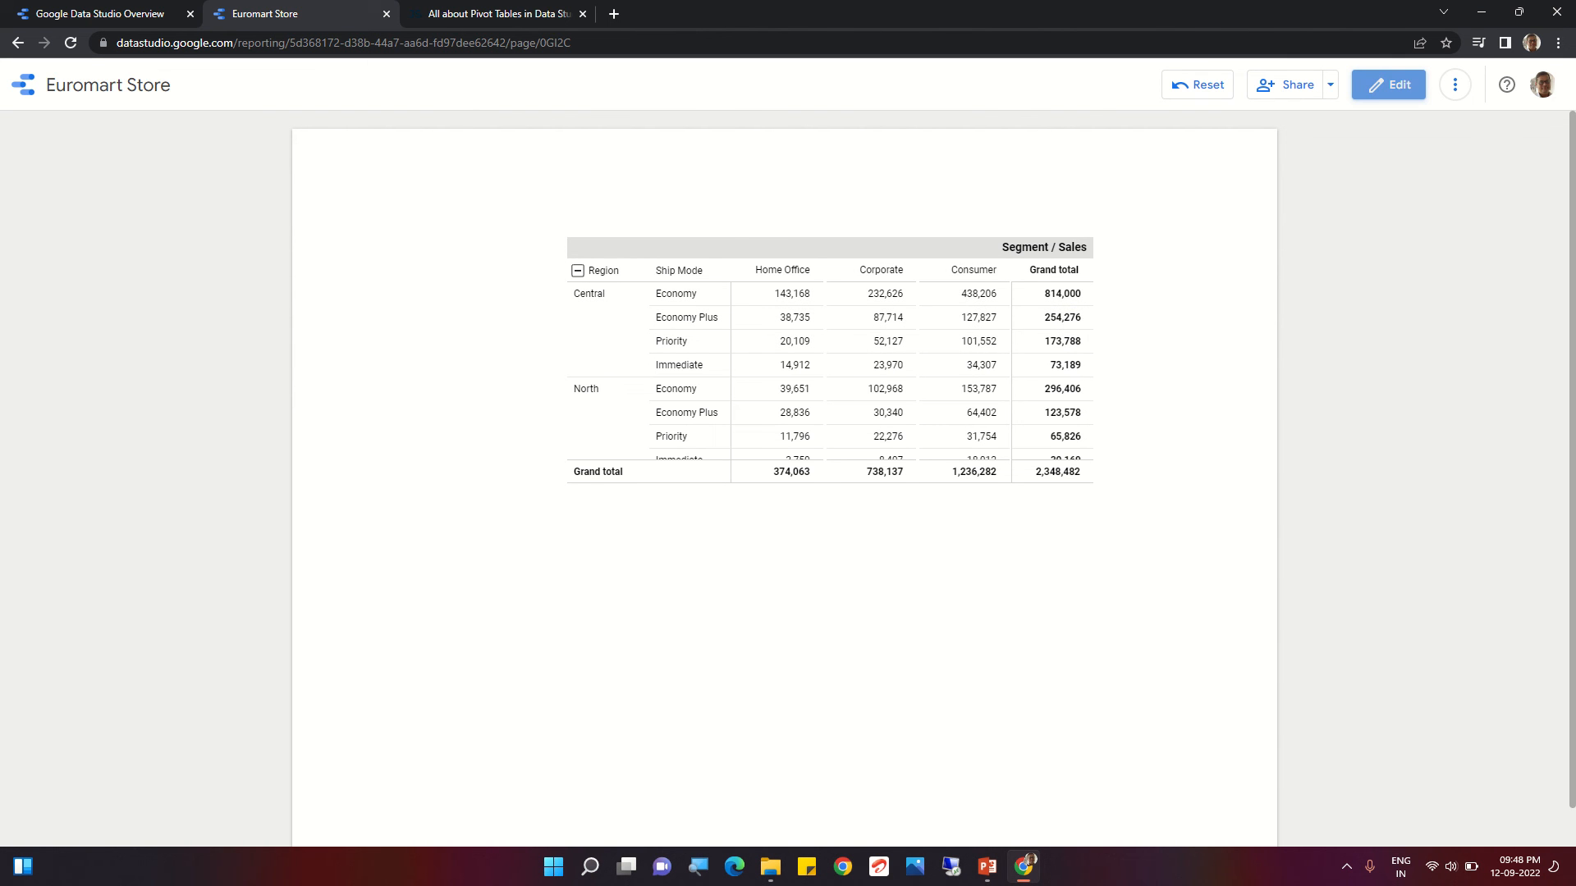
{"action": "left_click", "coordinate": [633, 393]}
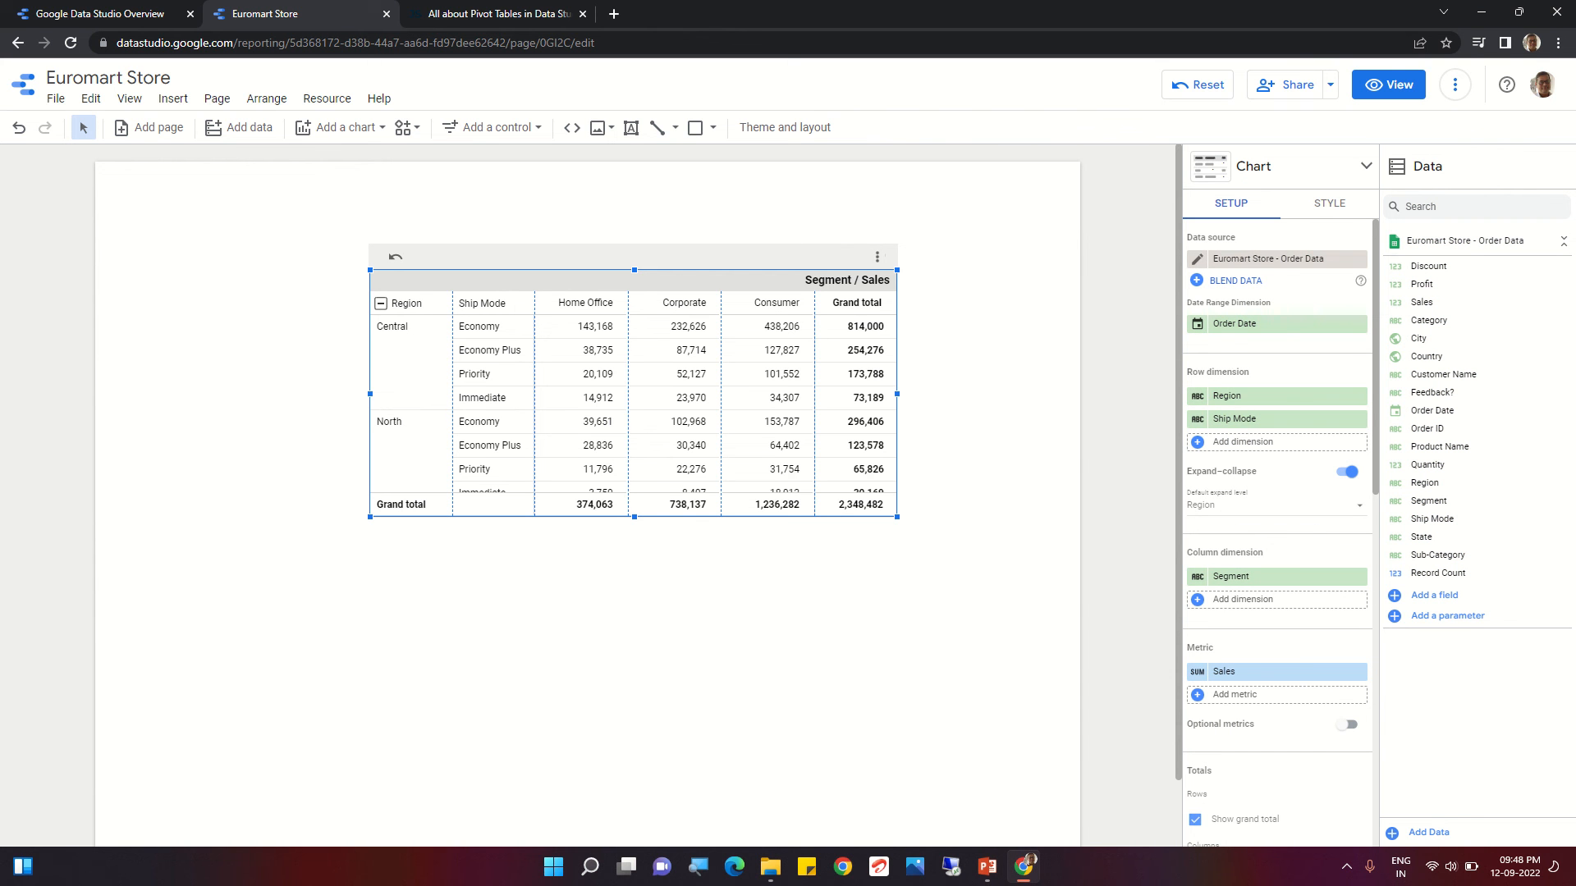
{"action": "left_click", "coordinate": [1330, 204]}
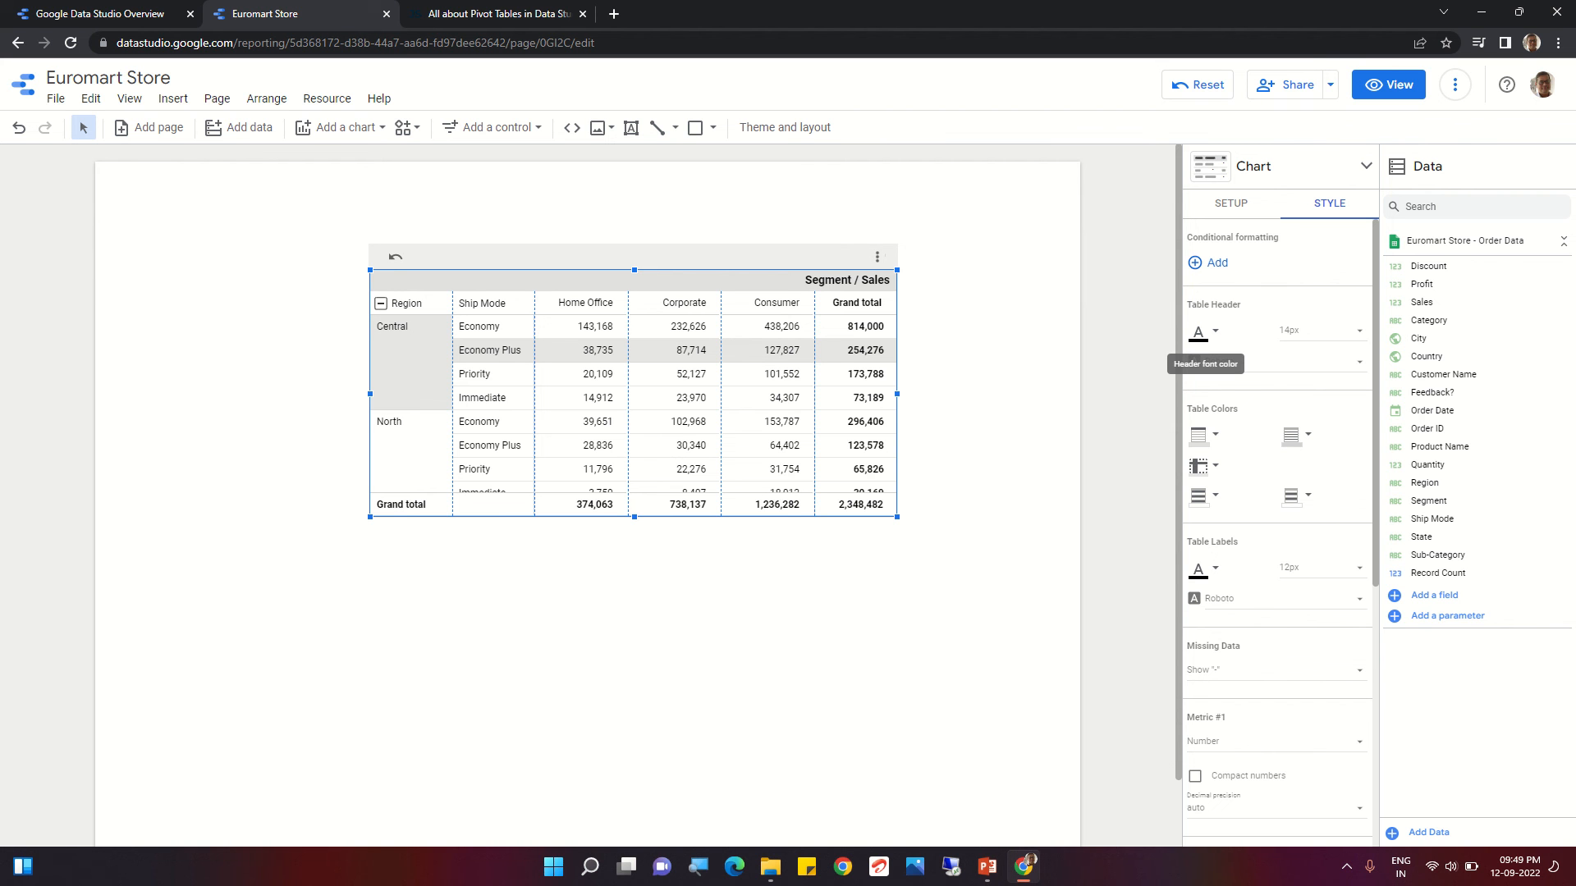
{"action": "left_click", "coordinate": [1203, 333]}
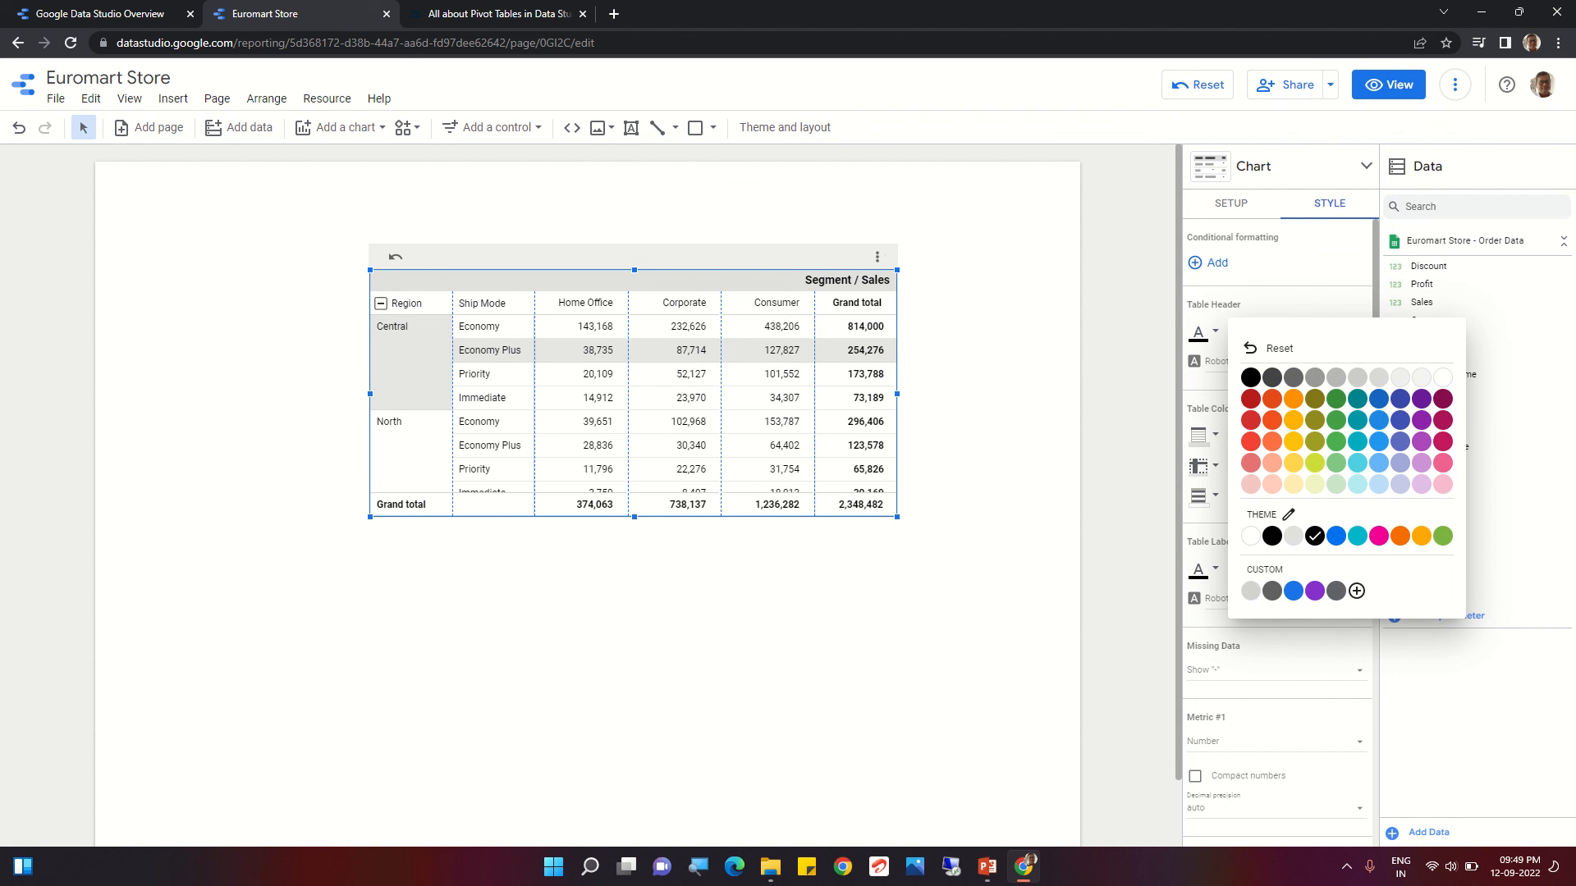
{"action": "left_click", "coordinate": [1250, 399]}
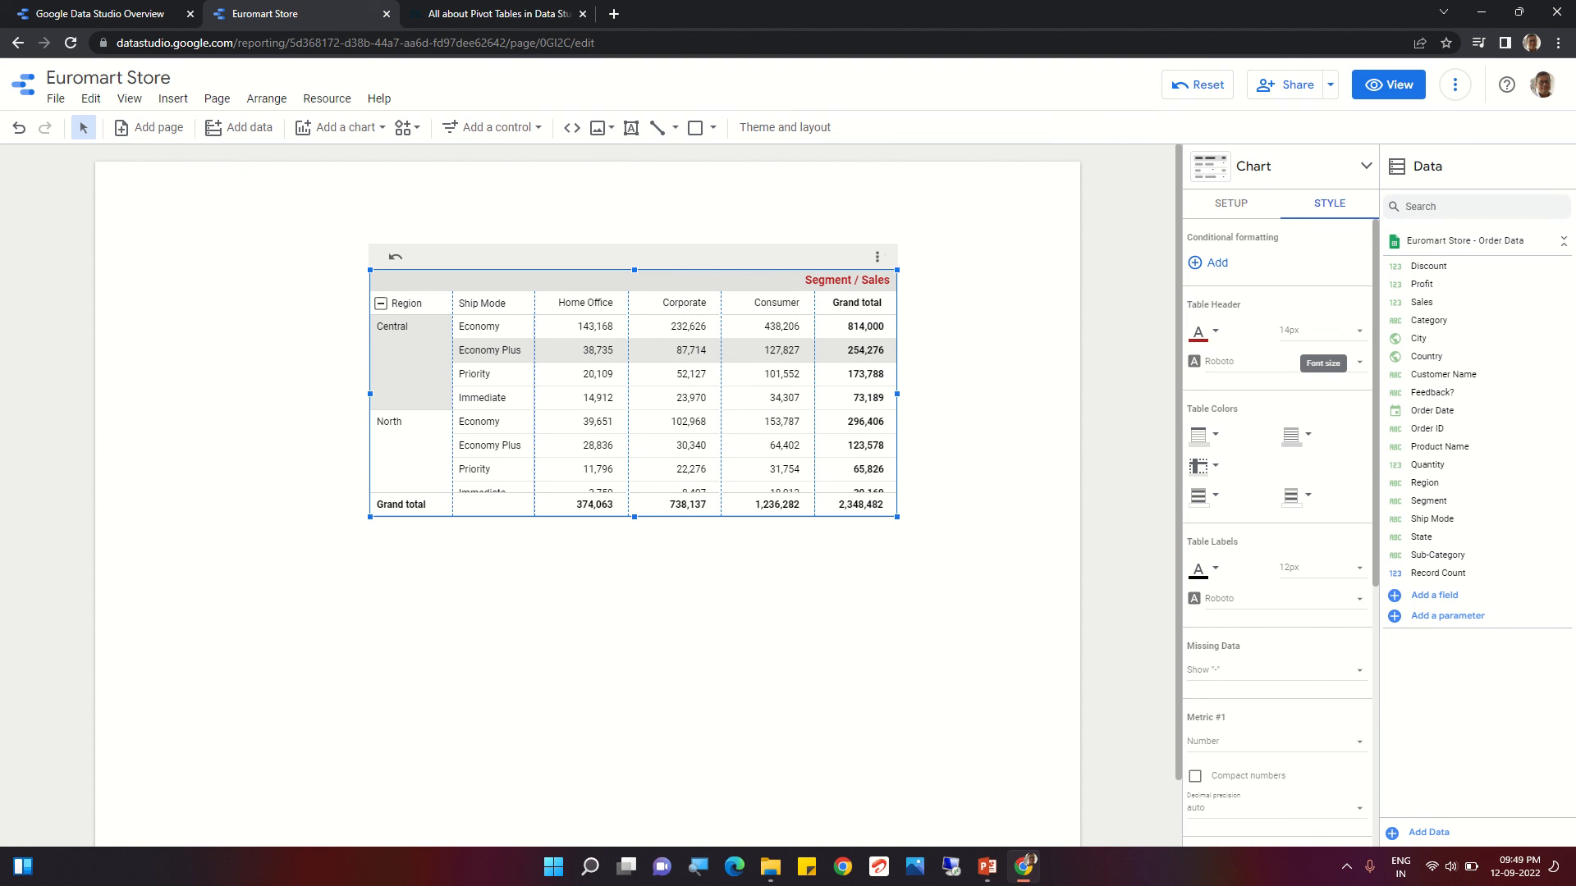
{"action": "left_click", "coordinate": [1317, 330]}
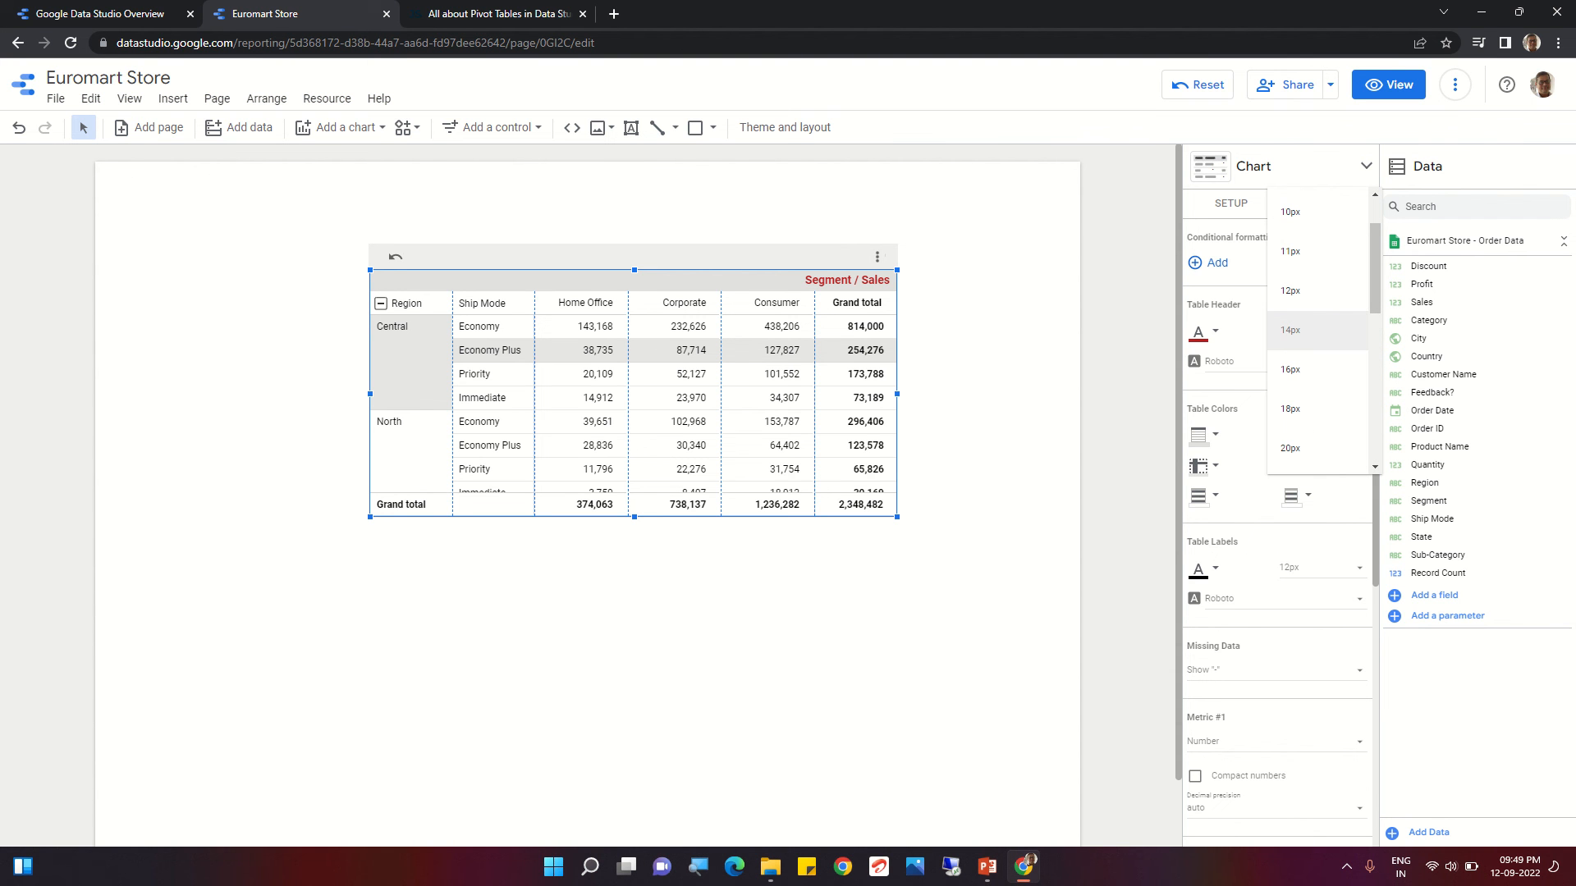
{"action": "left_click", "coordinate": [1291, 369]}
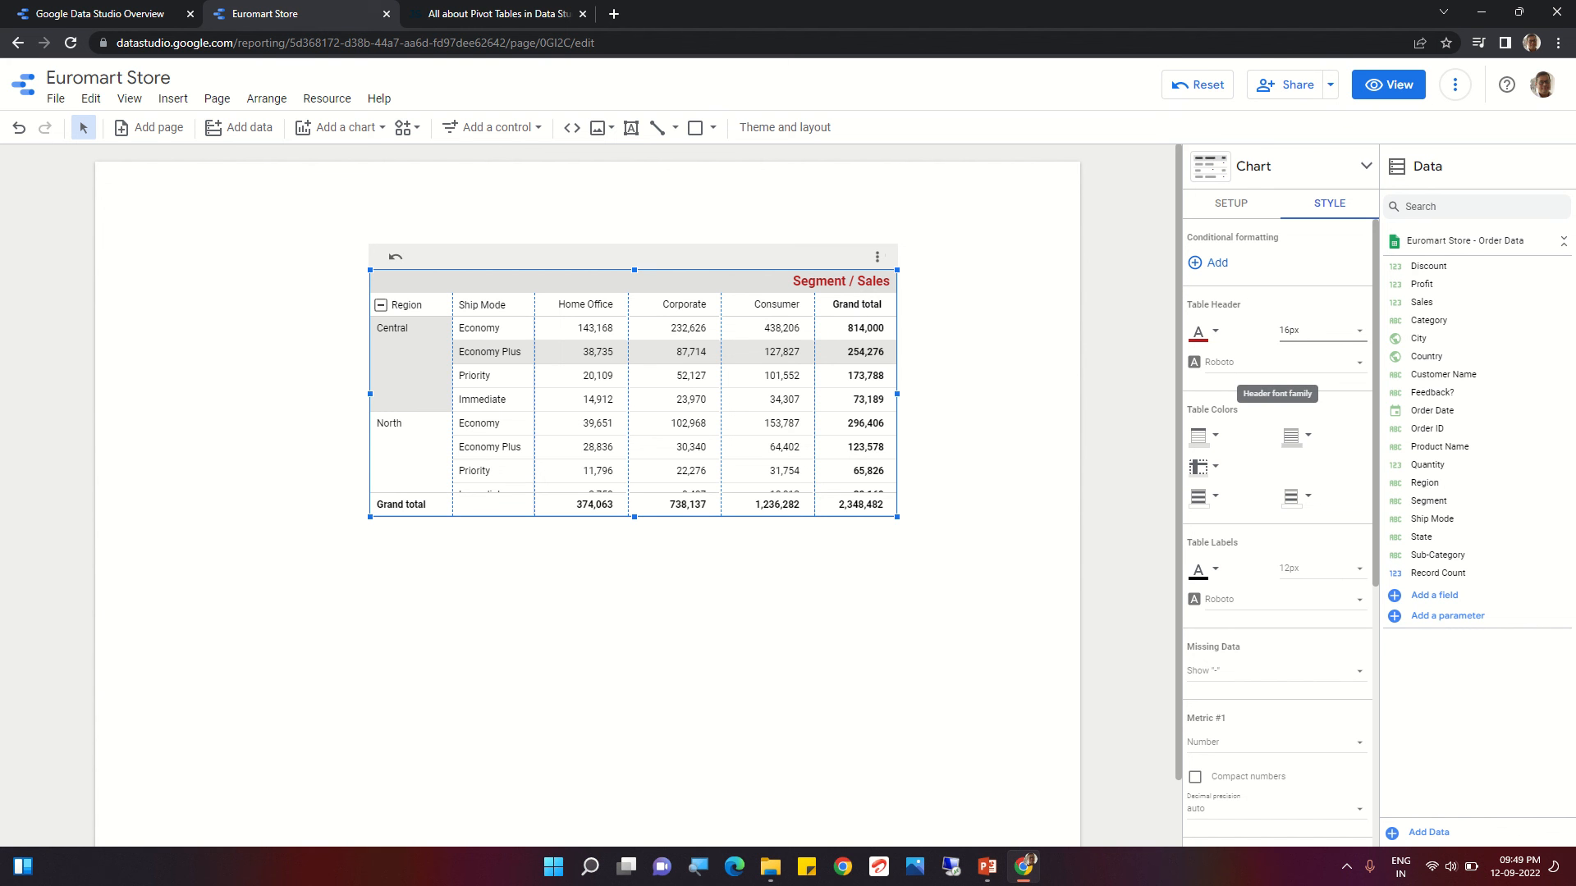
- Try a dark red header background for the pivot table, and replace it with light cyan
{"action": "left_click", "coordinate": [1202, 435]}
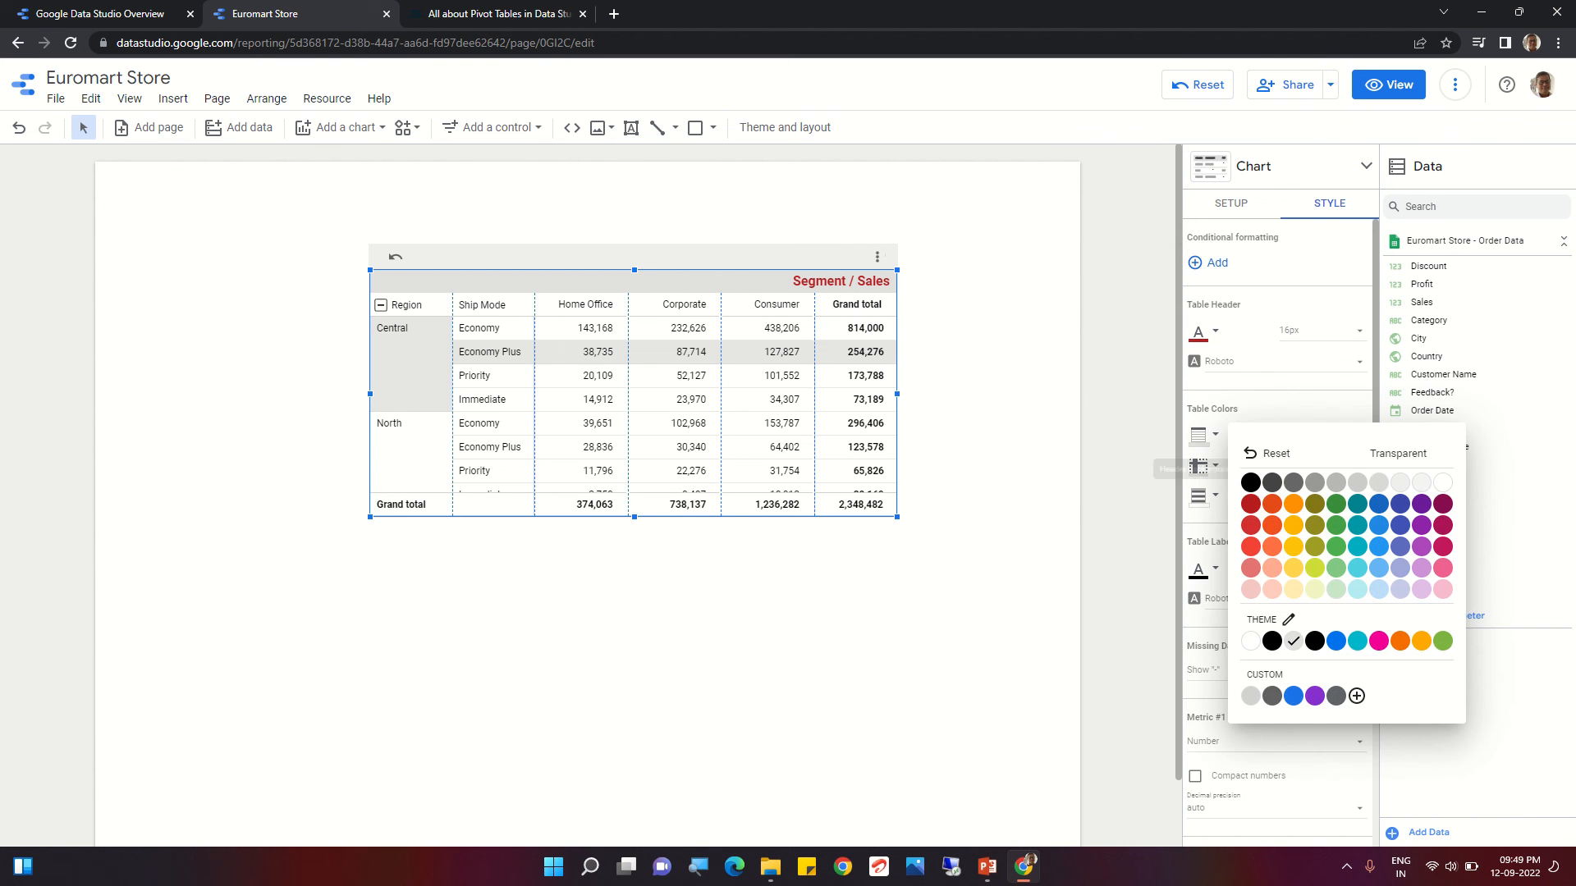
{"action": "left_click", "coordinate": [1250, 503]}
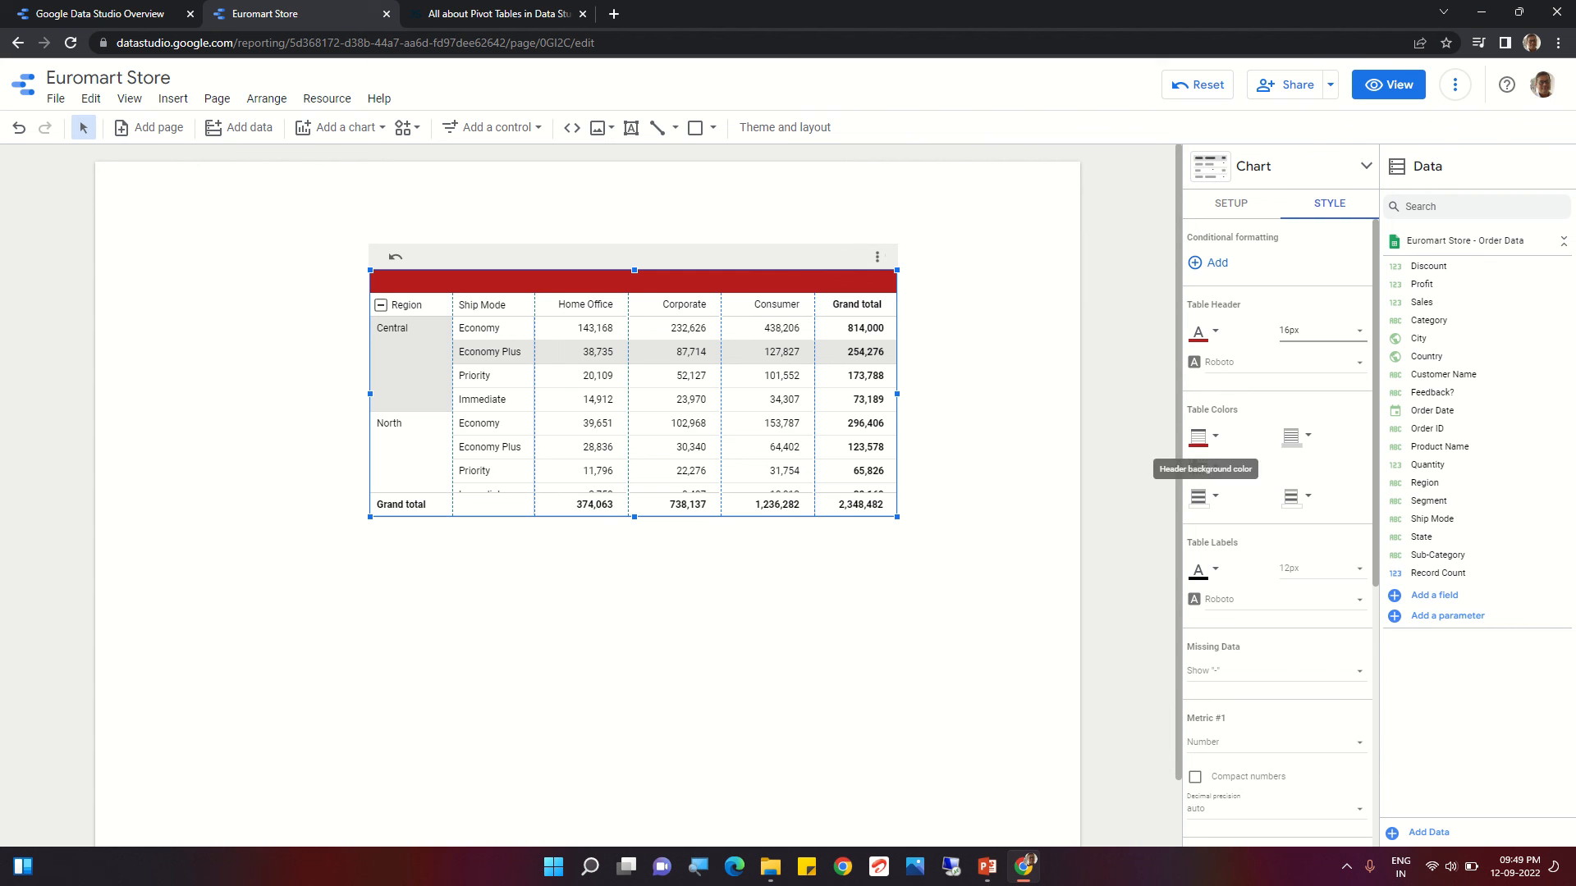
{"action": "left_click", "coordinate": [1202, 435]}
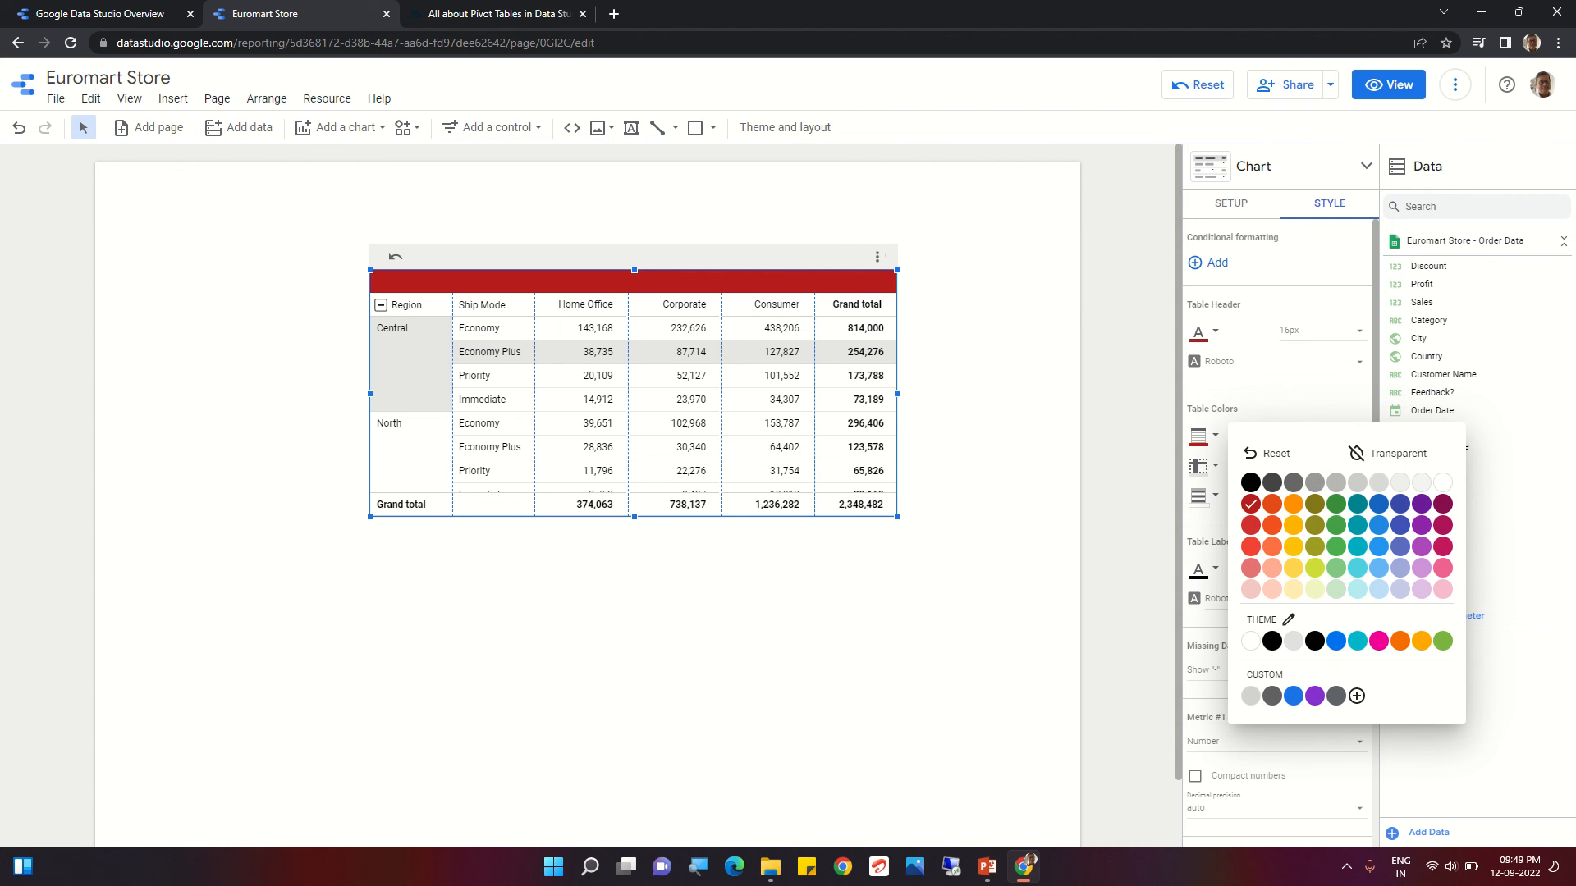
{"action": "left_click", "coordinate": [1357, 589]}
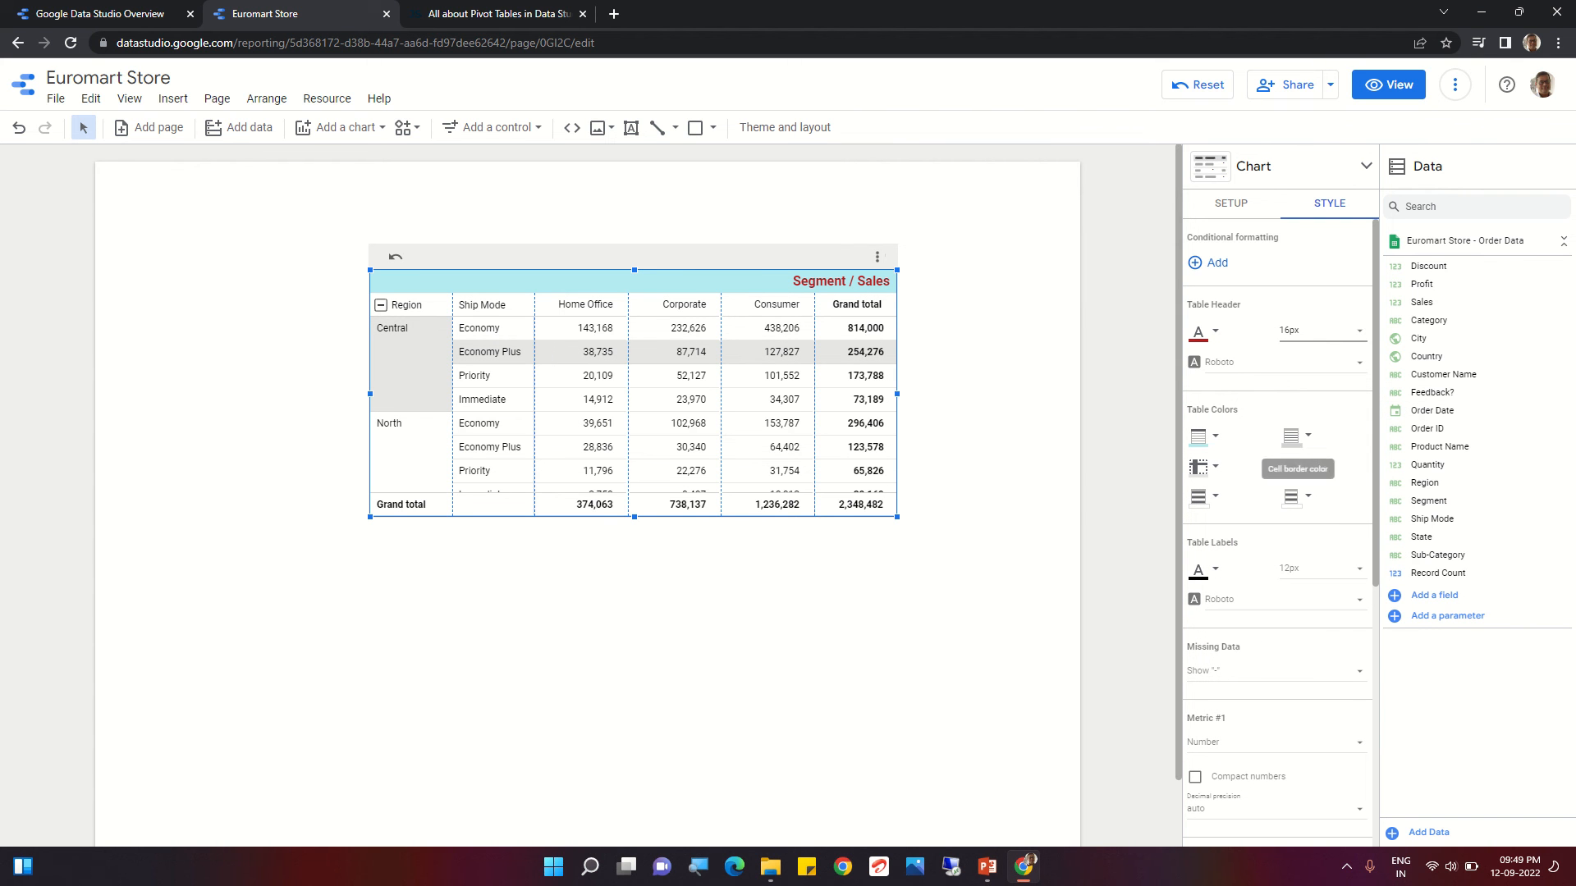
- Set the pivot table's cell border color to orange
{"action": "left_click", "coordinate": [1203, 466]}
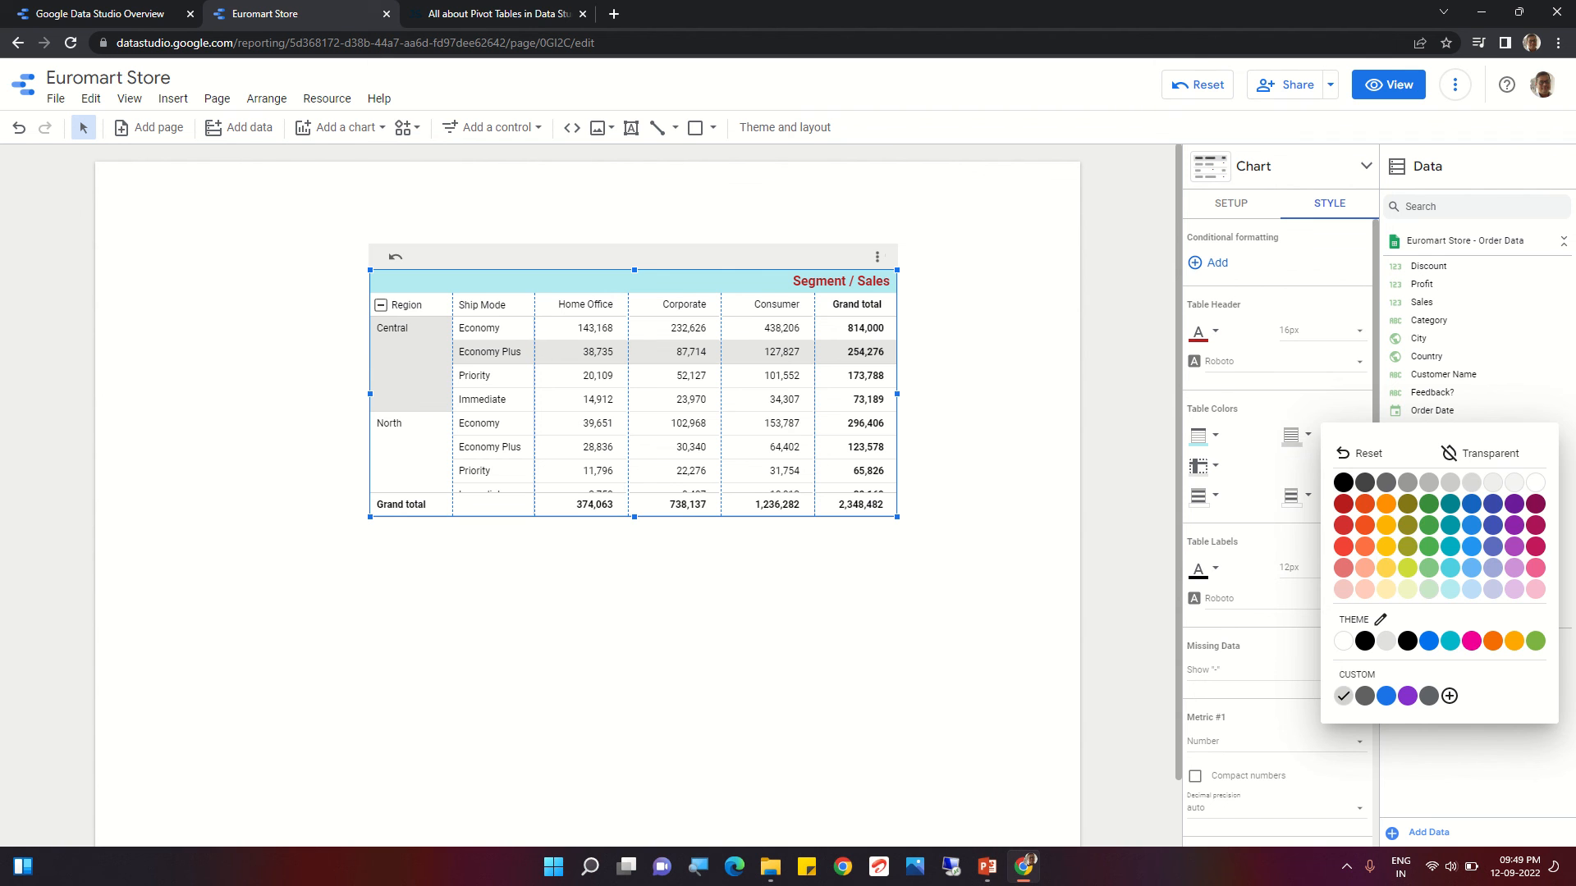
{"action": "left_click", "coordinate": [1386, 504]}
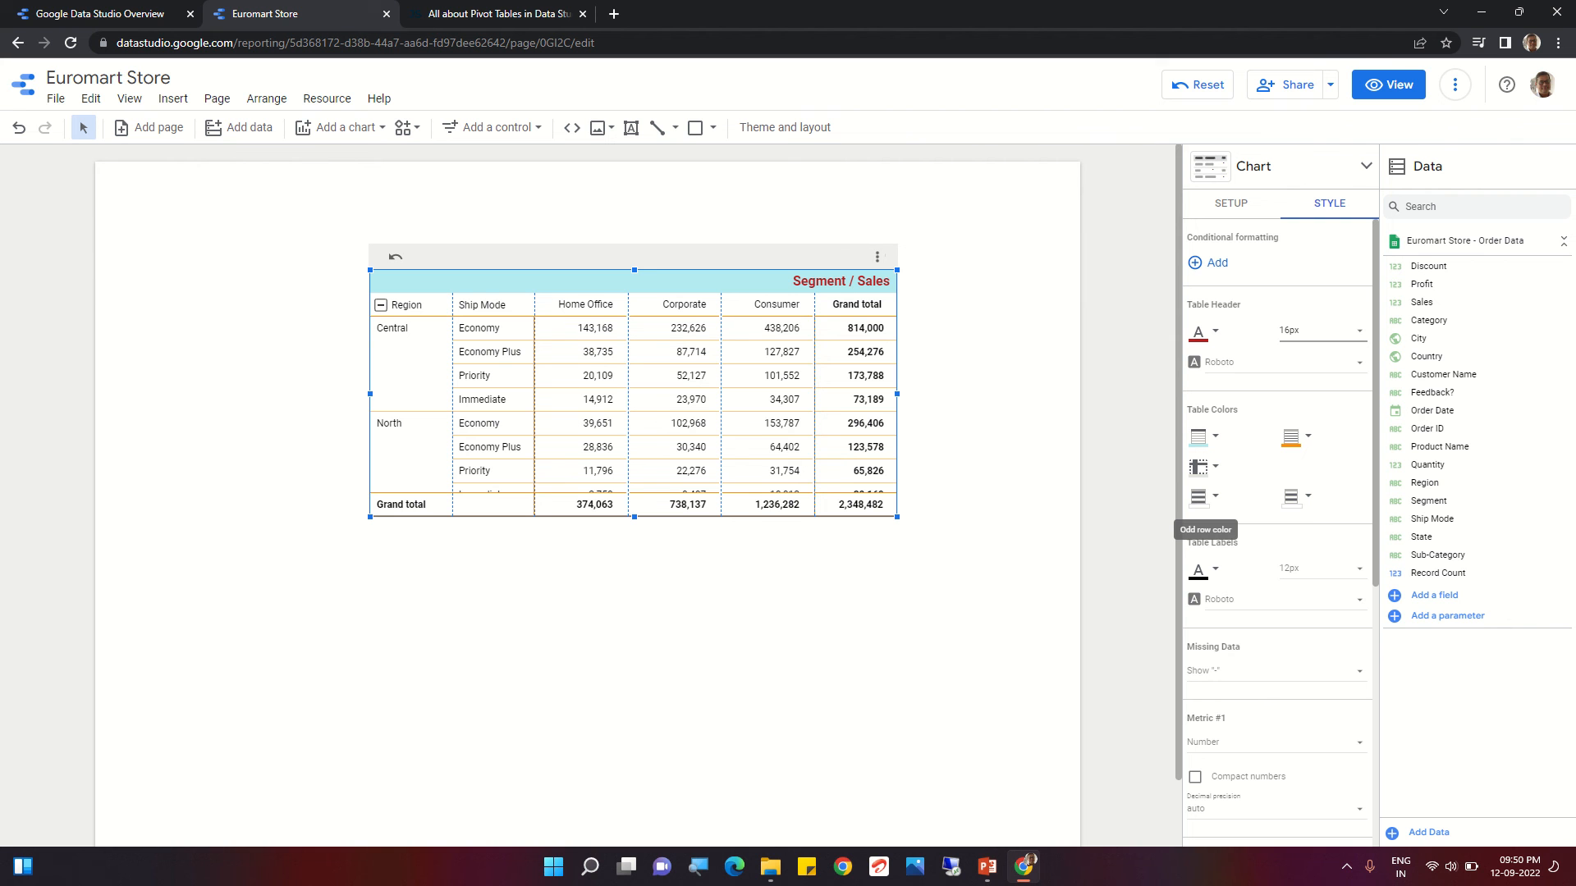
- Set the pivot table's odd row color to yellow and its even row color to light blue
{"action": "left_click", "coordinate": [1200, 495]}
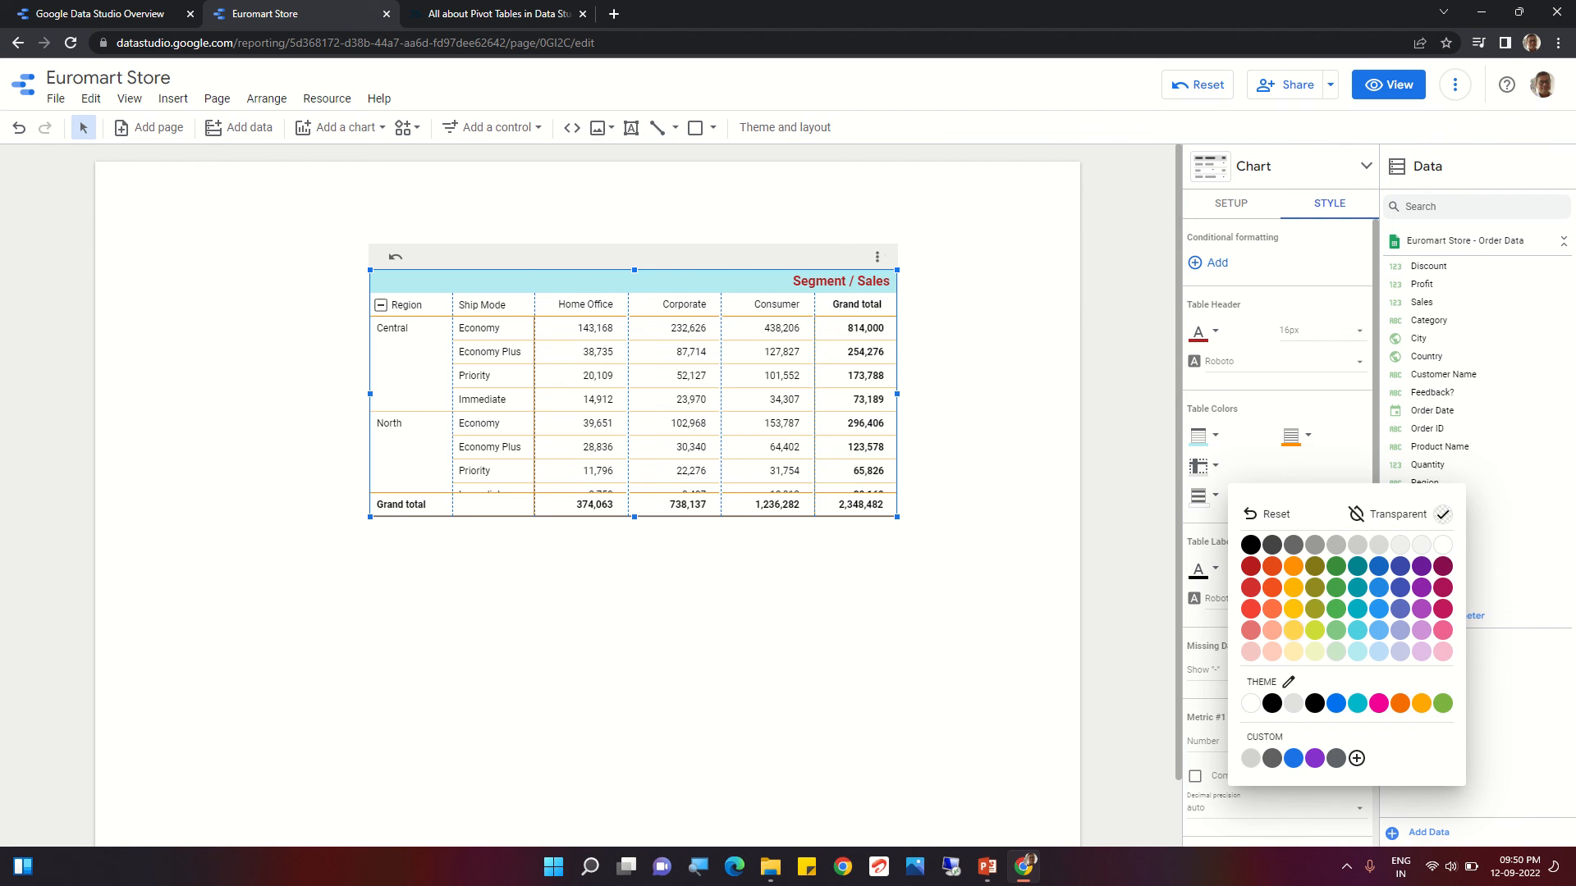
{"action": "left_click", "coordinate": [1294, 630]}
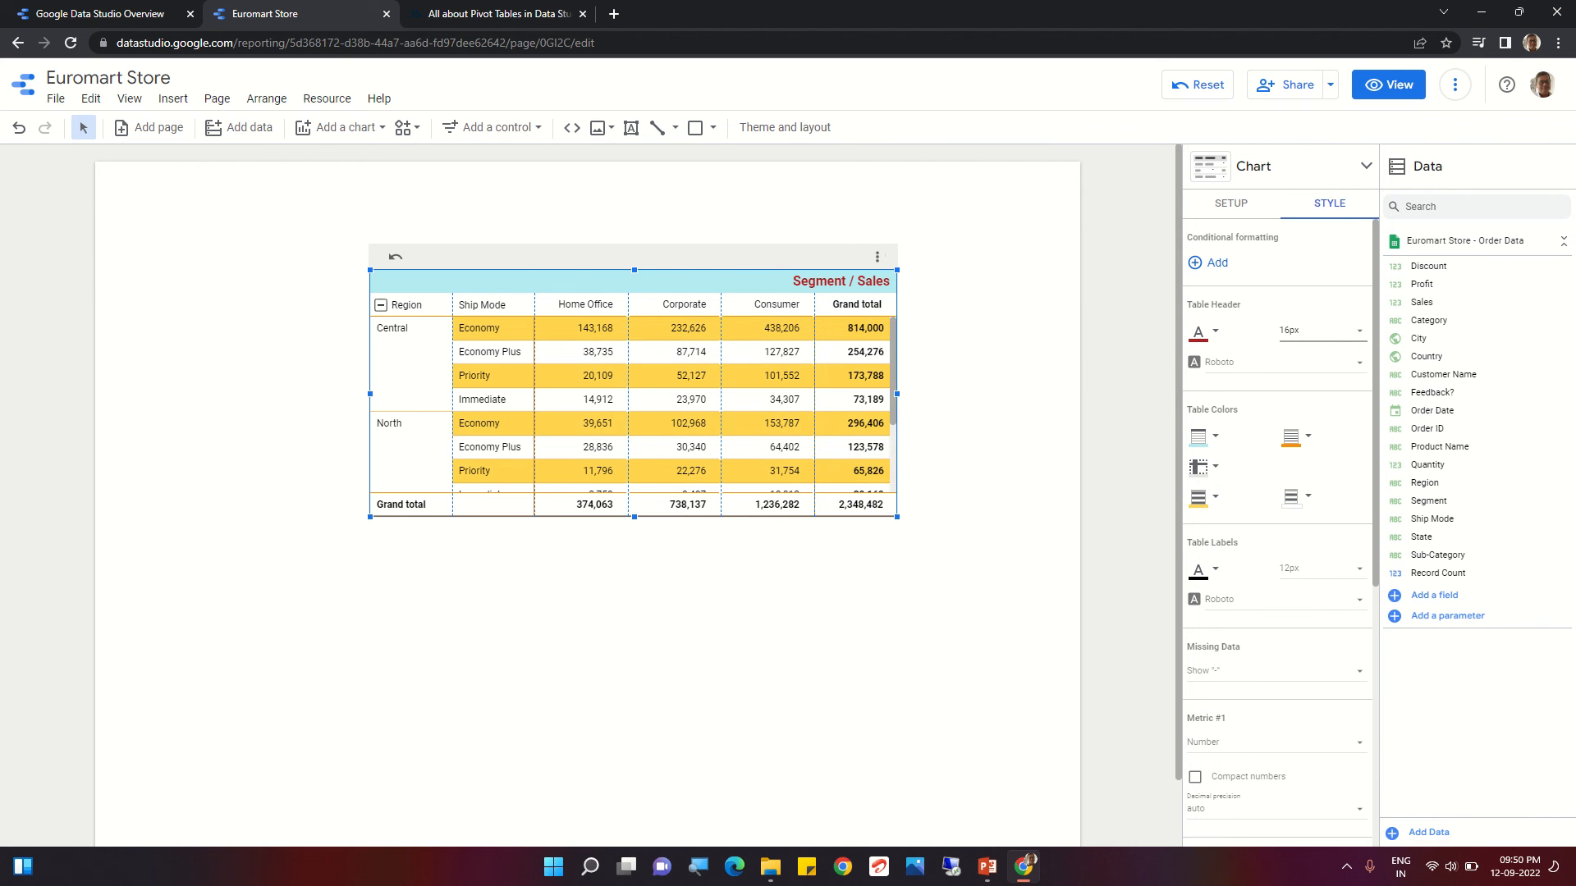
{"action": "left_click", "coordinate": [1292, 496]}
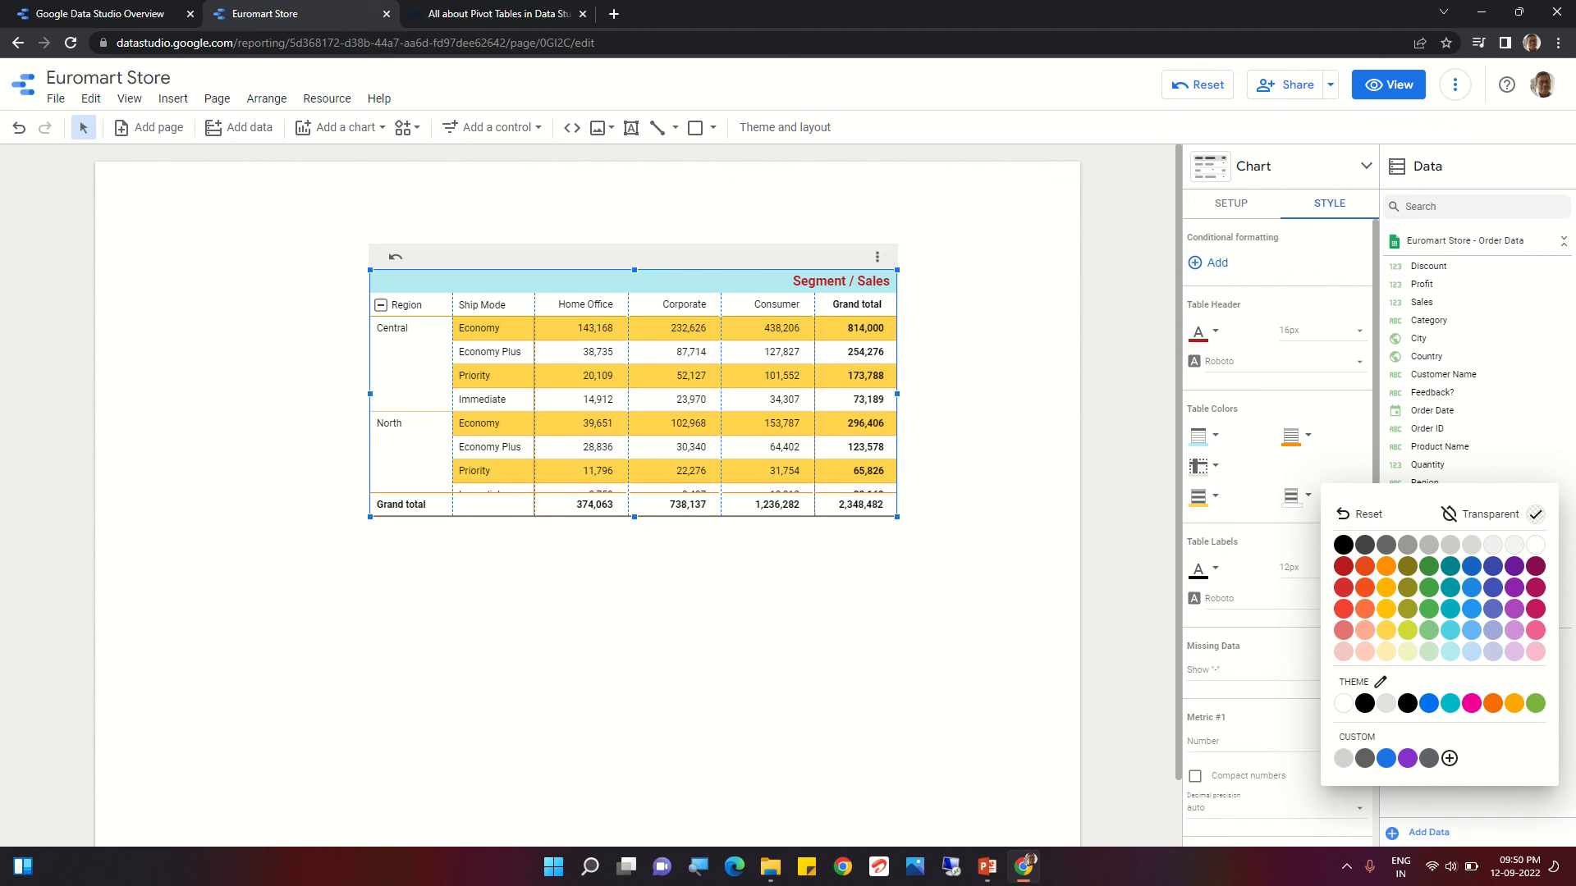
{"action": "left_click", "coordinate": [1323, 331]}
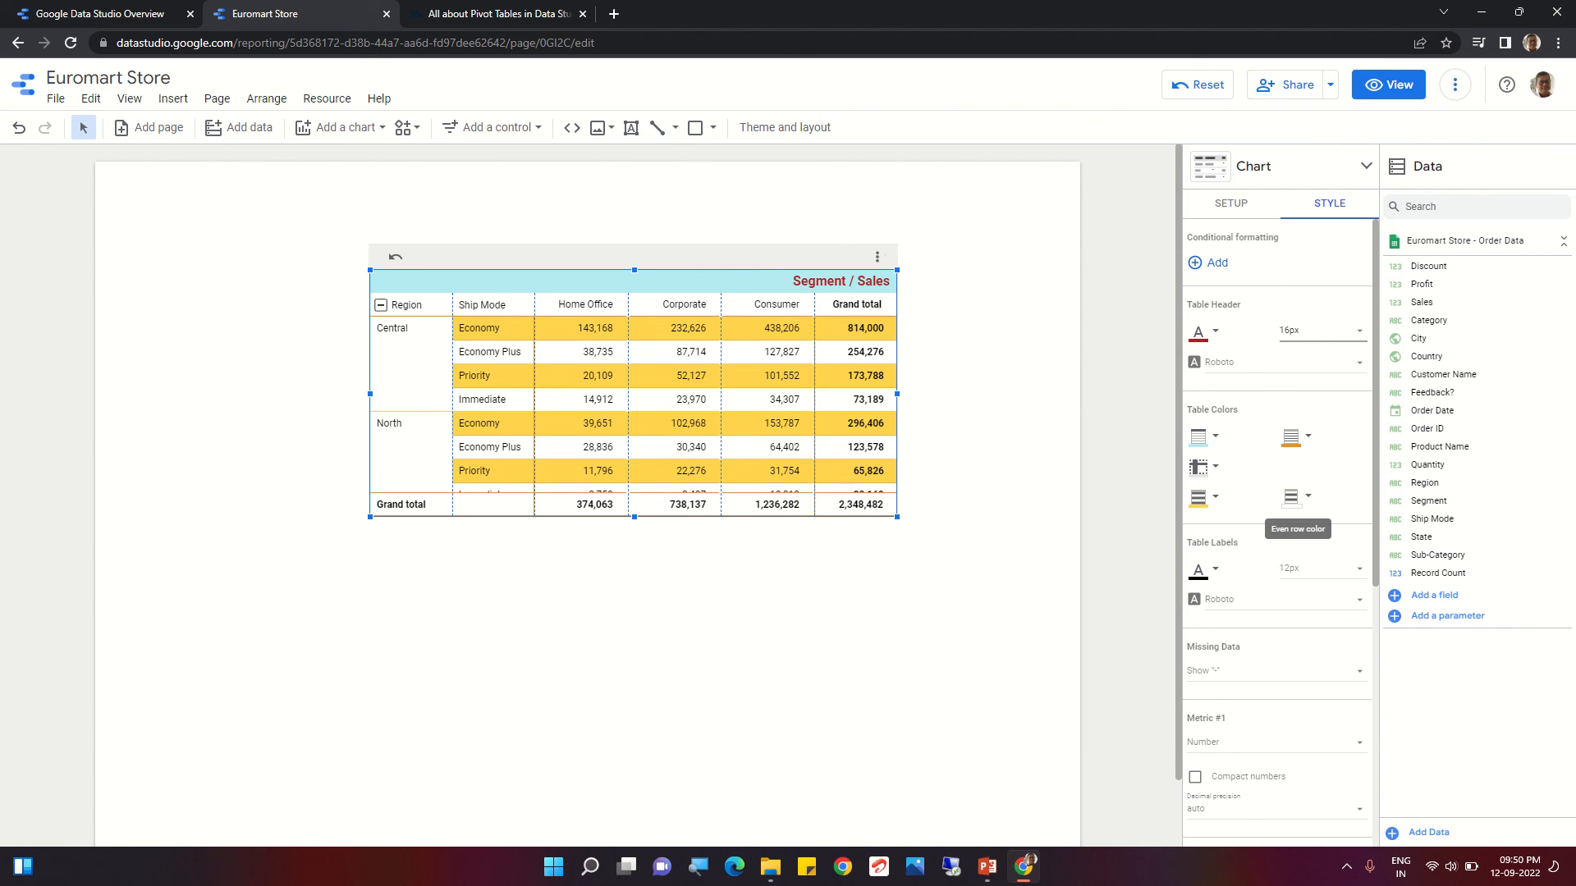
{"action": "left_click", "coordinate": [1293, 495]}
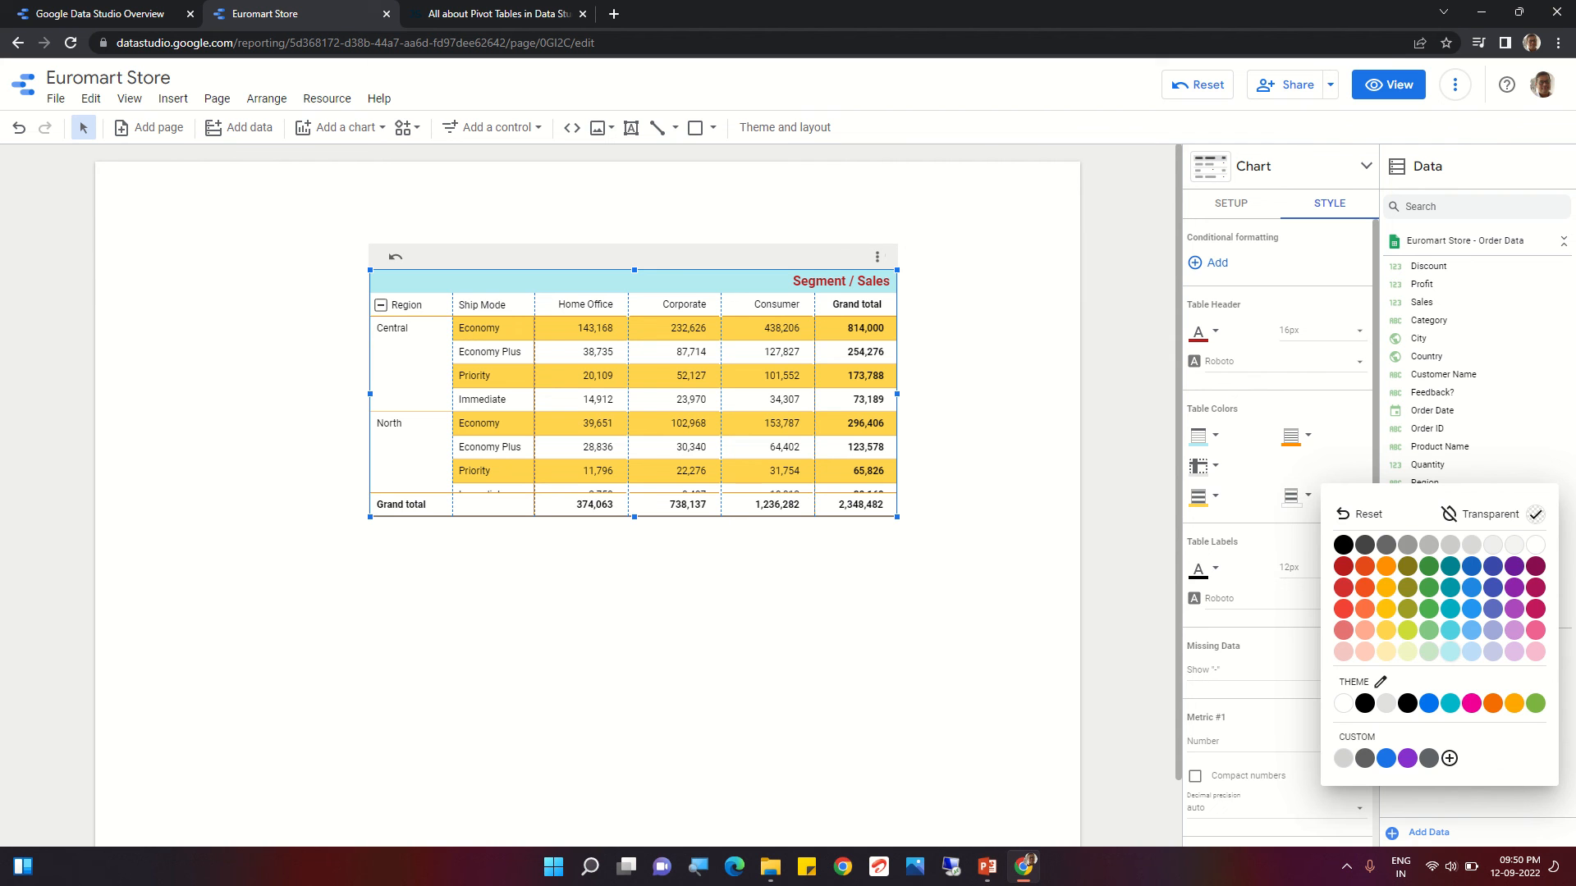
{"action": "left_click", "coordinate": [1472, 609]}
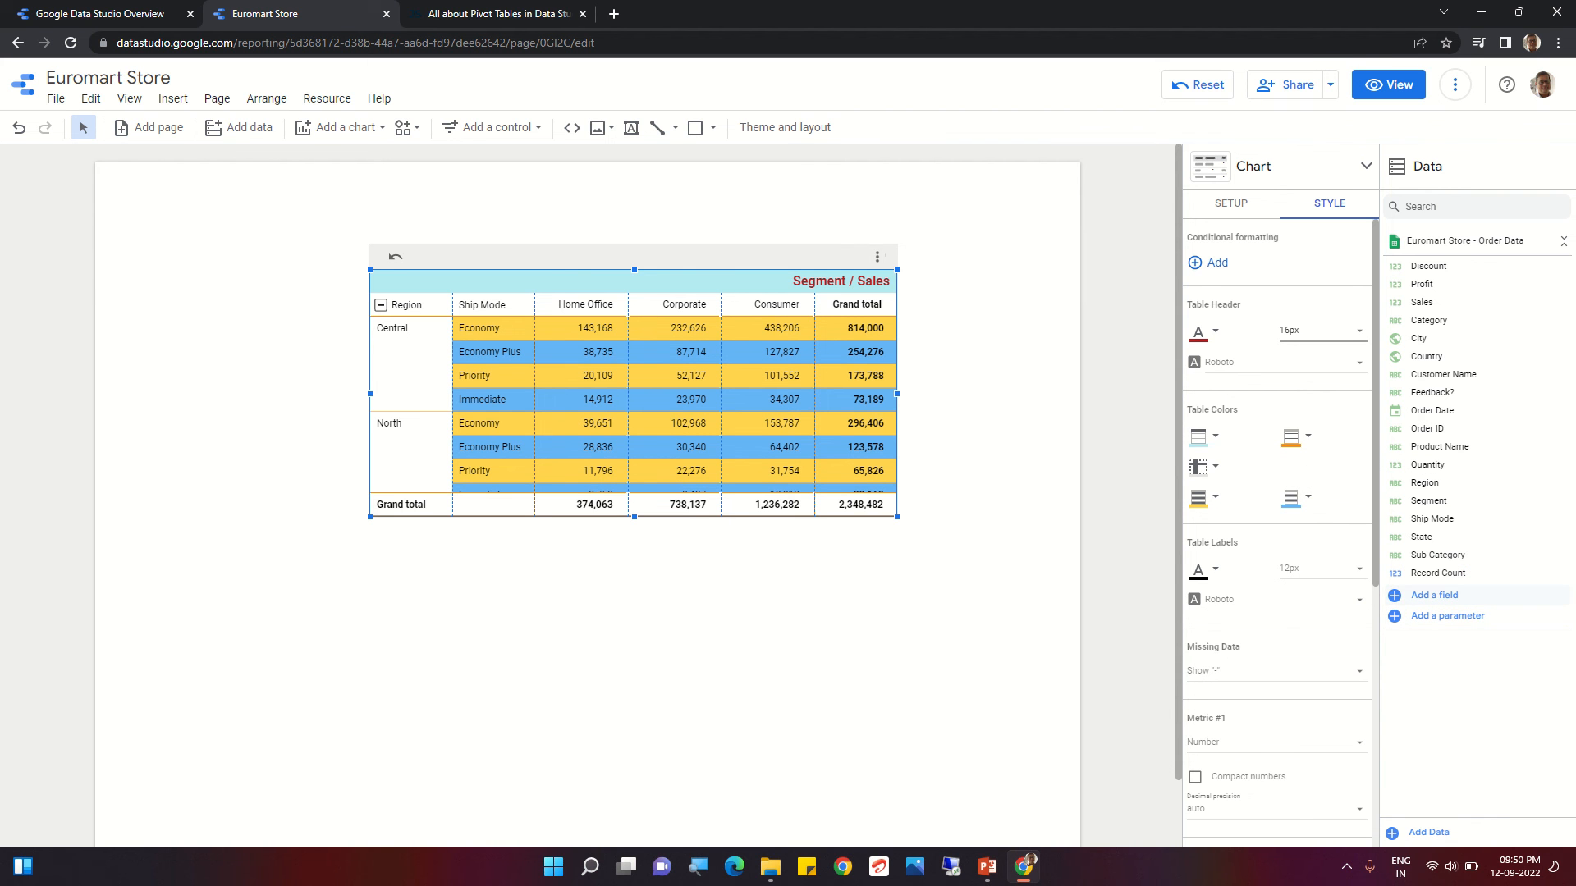
- Try compact numbers on the Sales metric with decimal precision 0 and 2, and turn compact numbers off again
{"action": "scroll", "coordinate": [1277, 533], "scroll_direction": "down", "scroll_amount": 2}
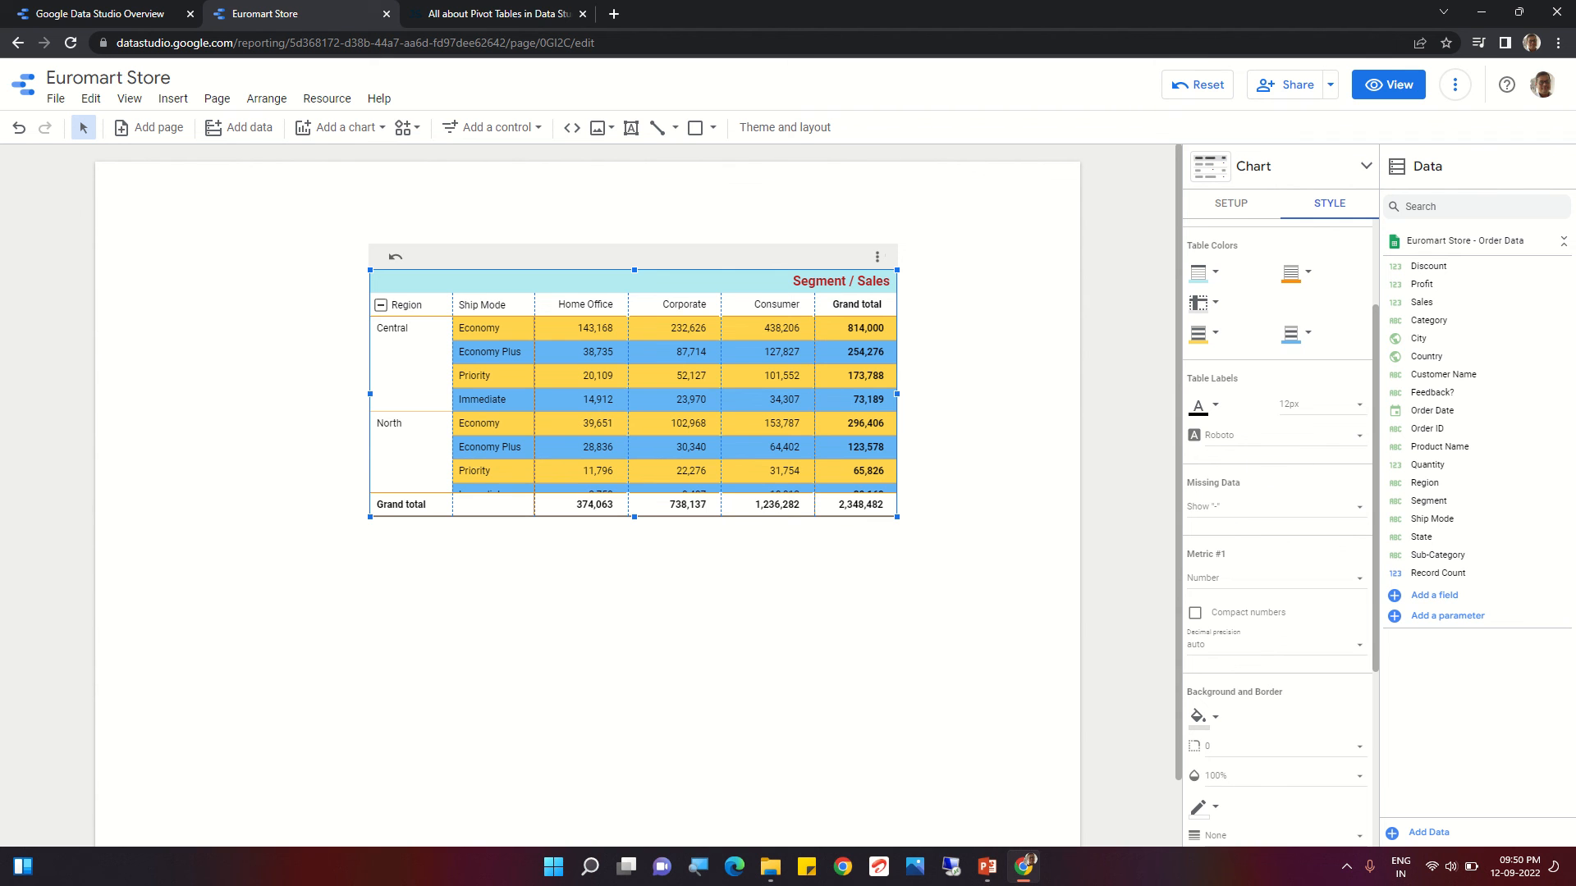
{"action": "scroll", "coordinate": [587, 492], "scroll_direction": "down", "scroll_amount": 1}
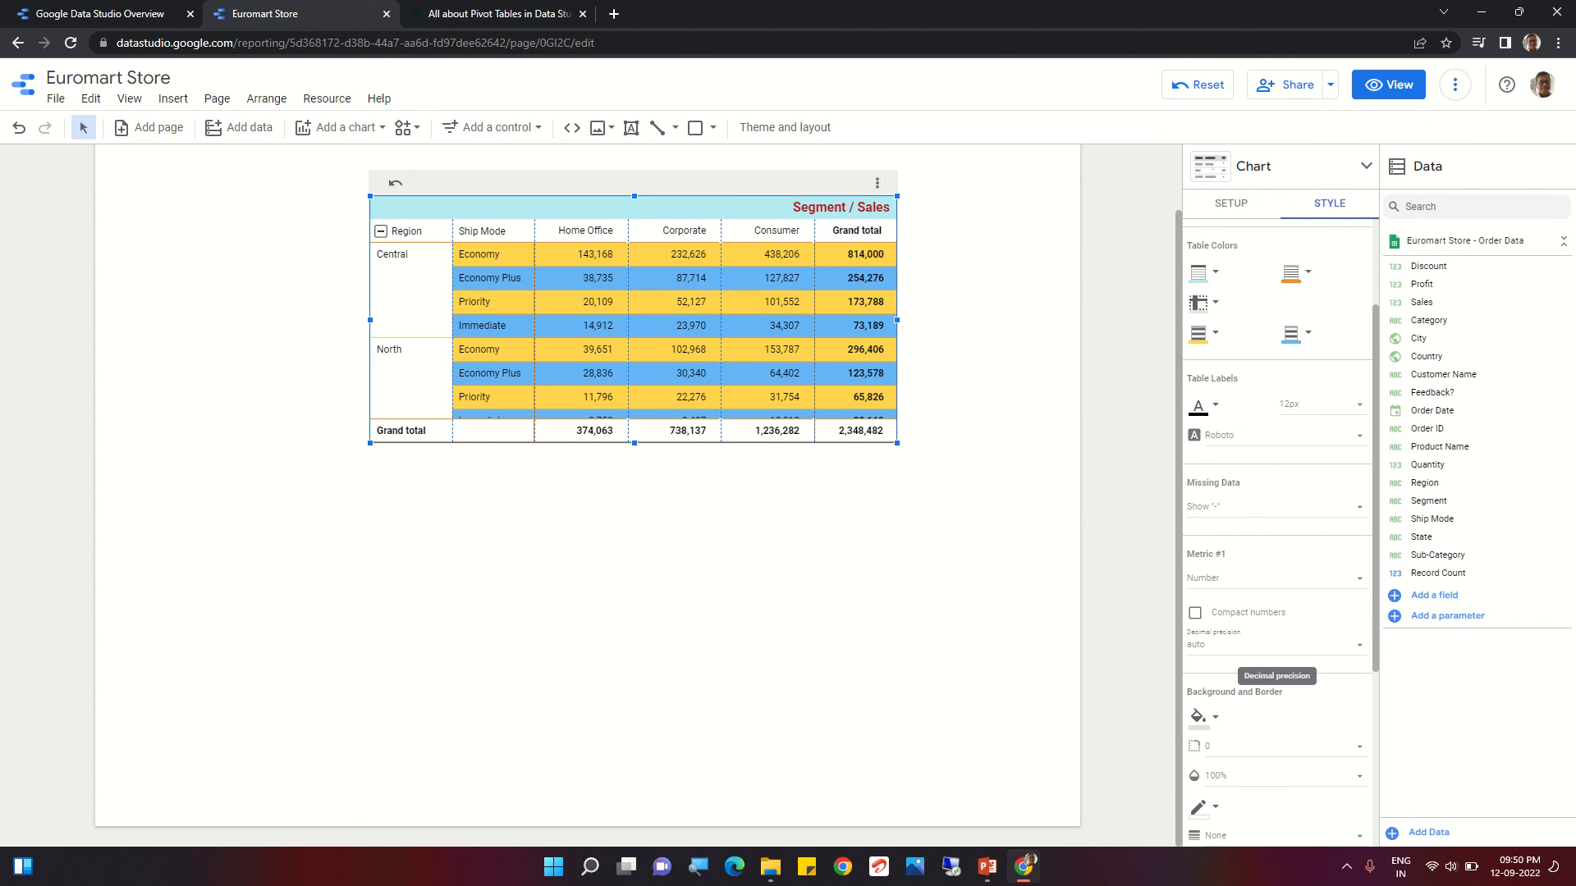
{"action": "left_click", "coordinate": [1195, 613]}
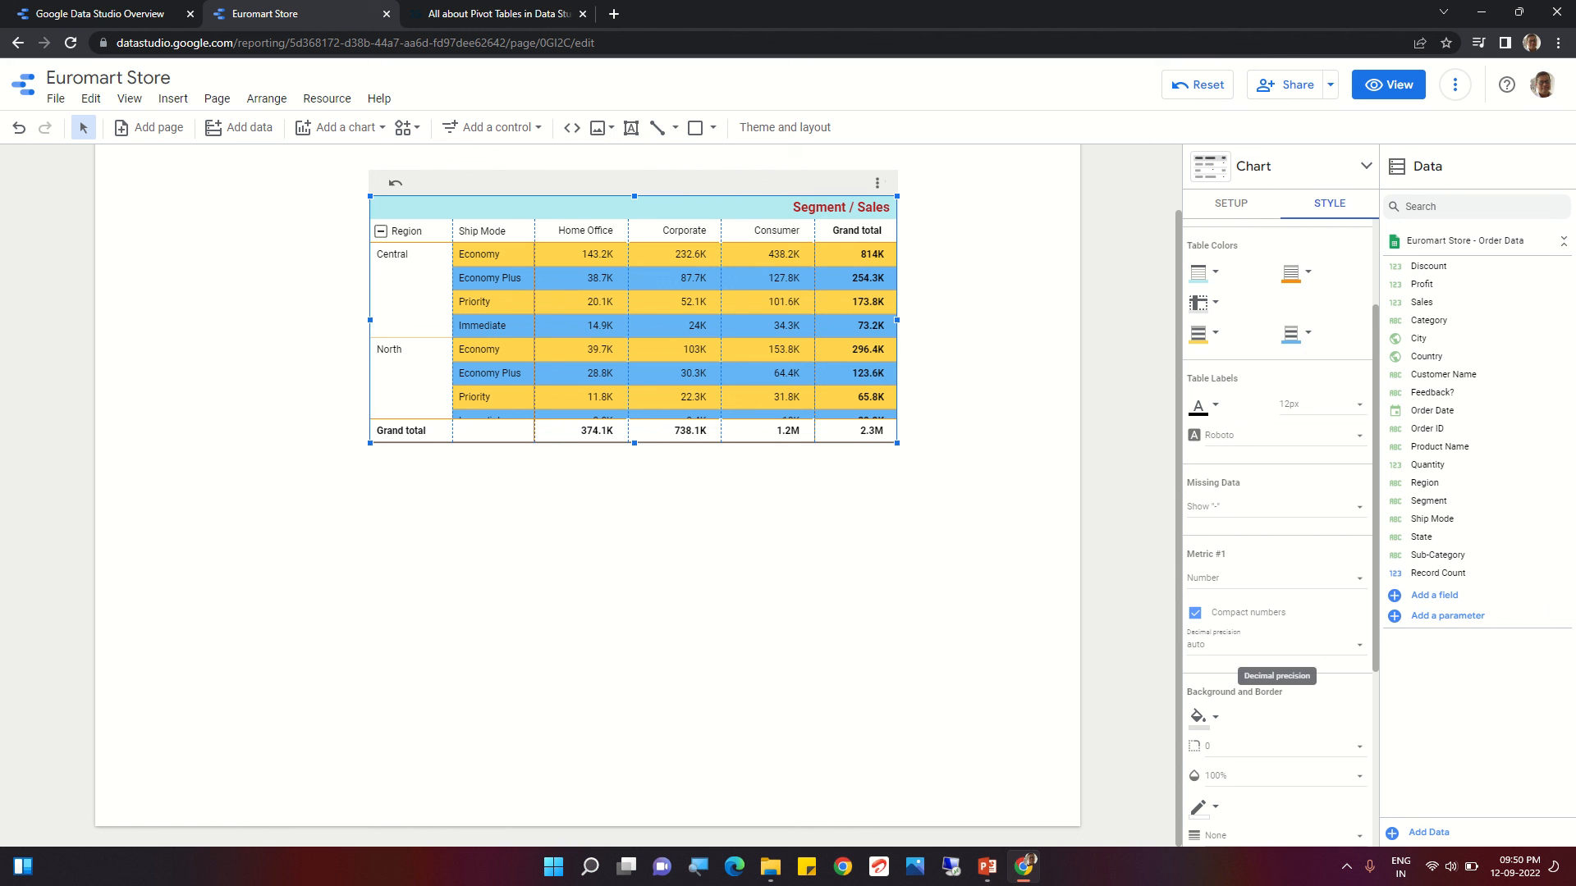
{"action": "scroll", "coordinate": [1277, 536], "scroll_direction": "down", "scroll_amount": 1}
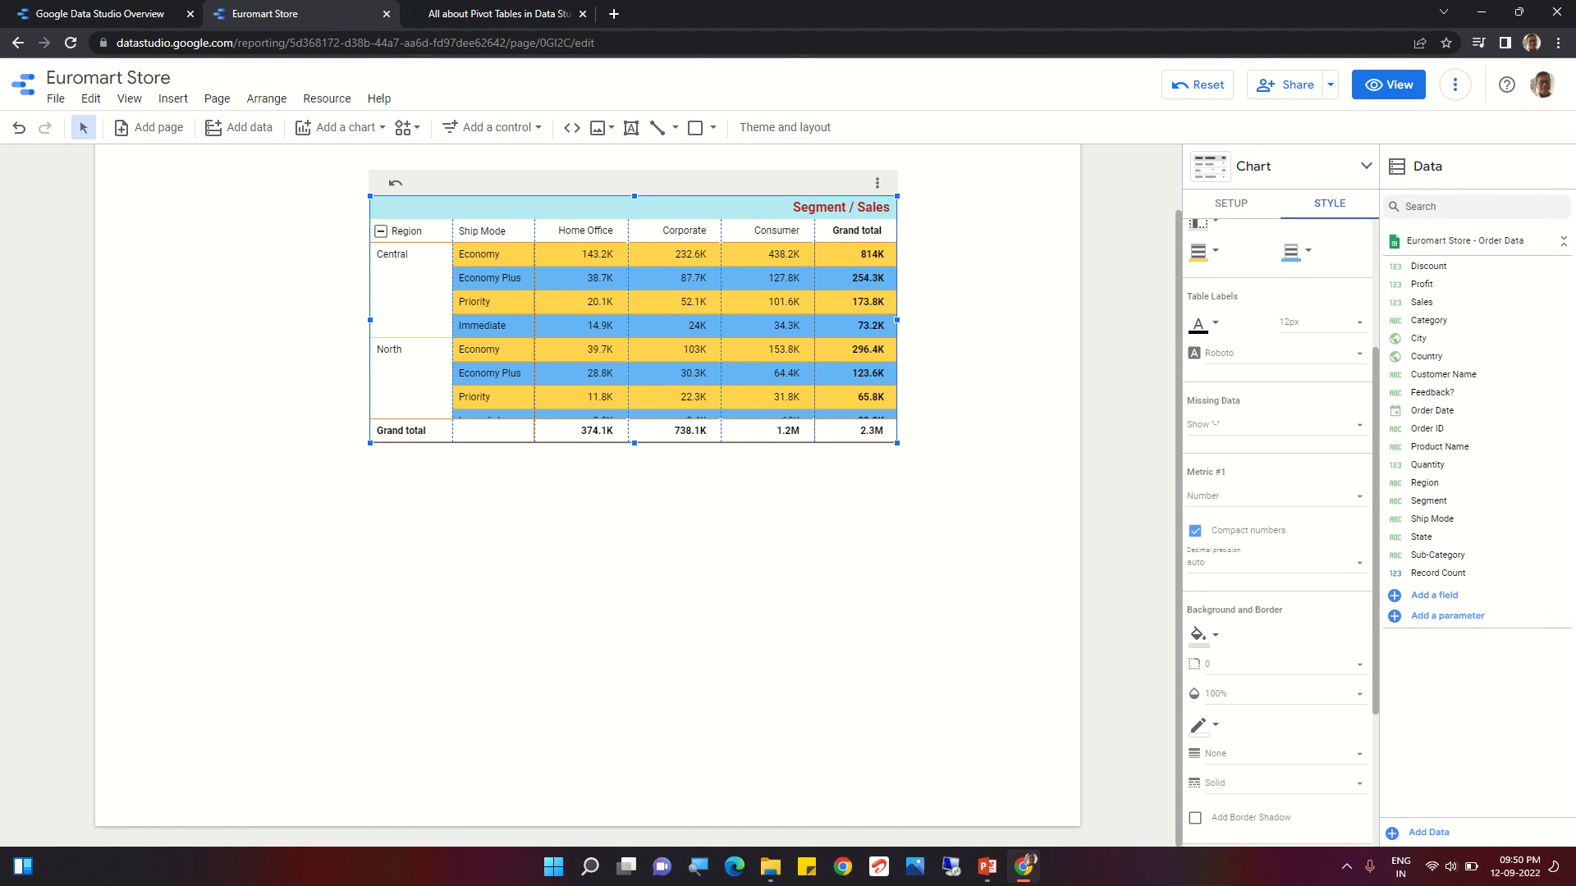
{"action": "left_click", "coordinate": [1232, 562]}
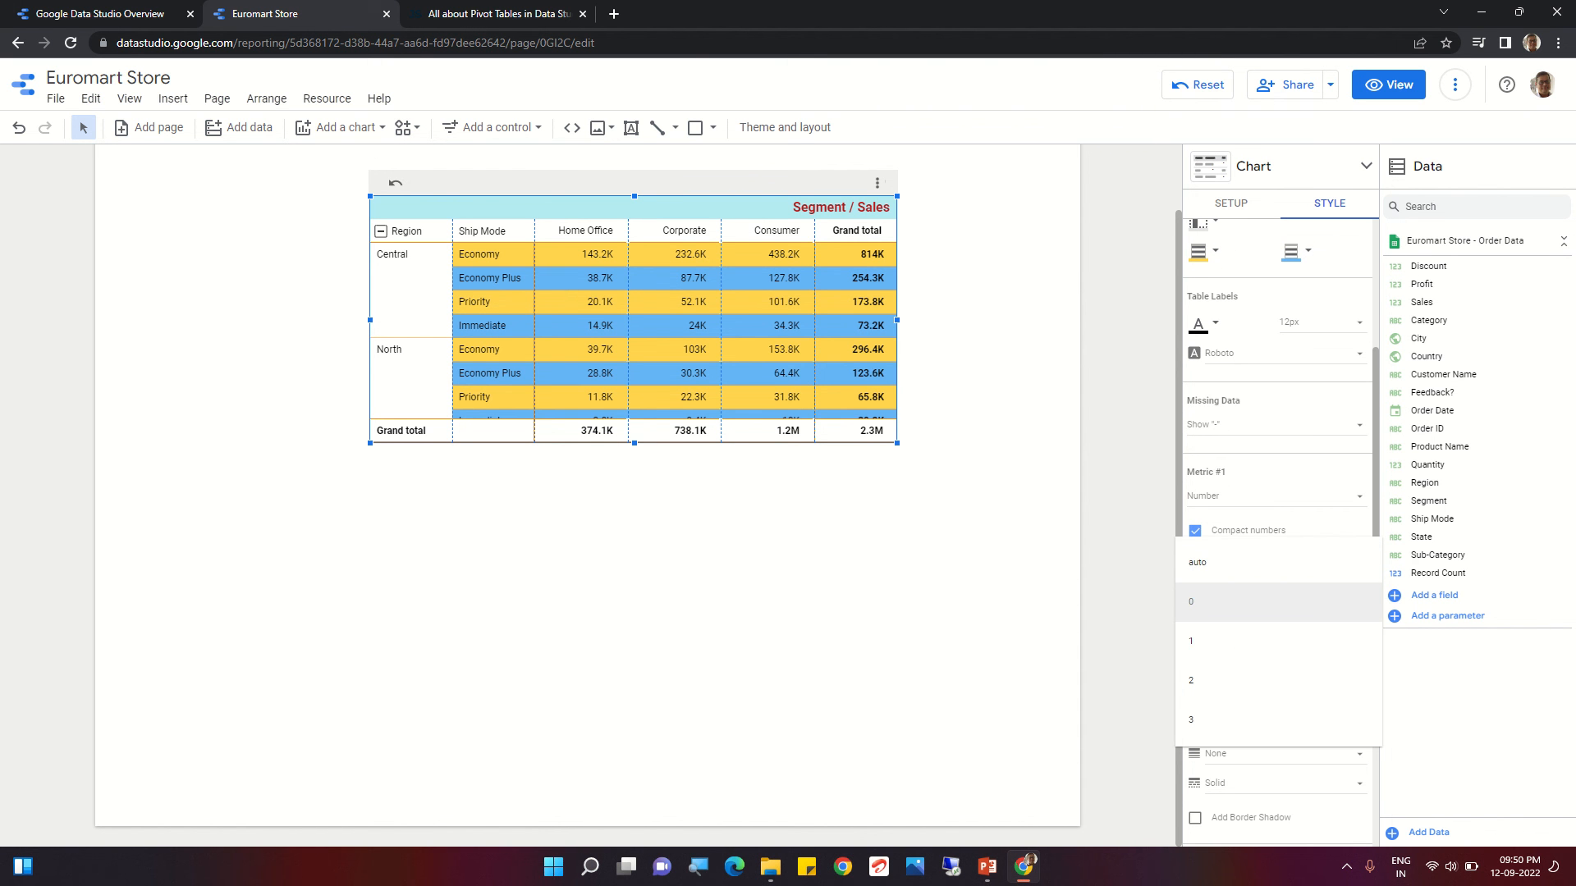
{"action": "left_click", "coordinate": [1231, 602]}
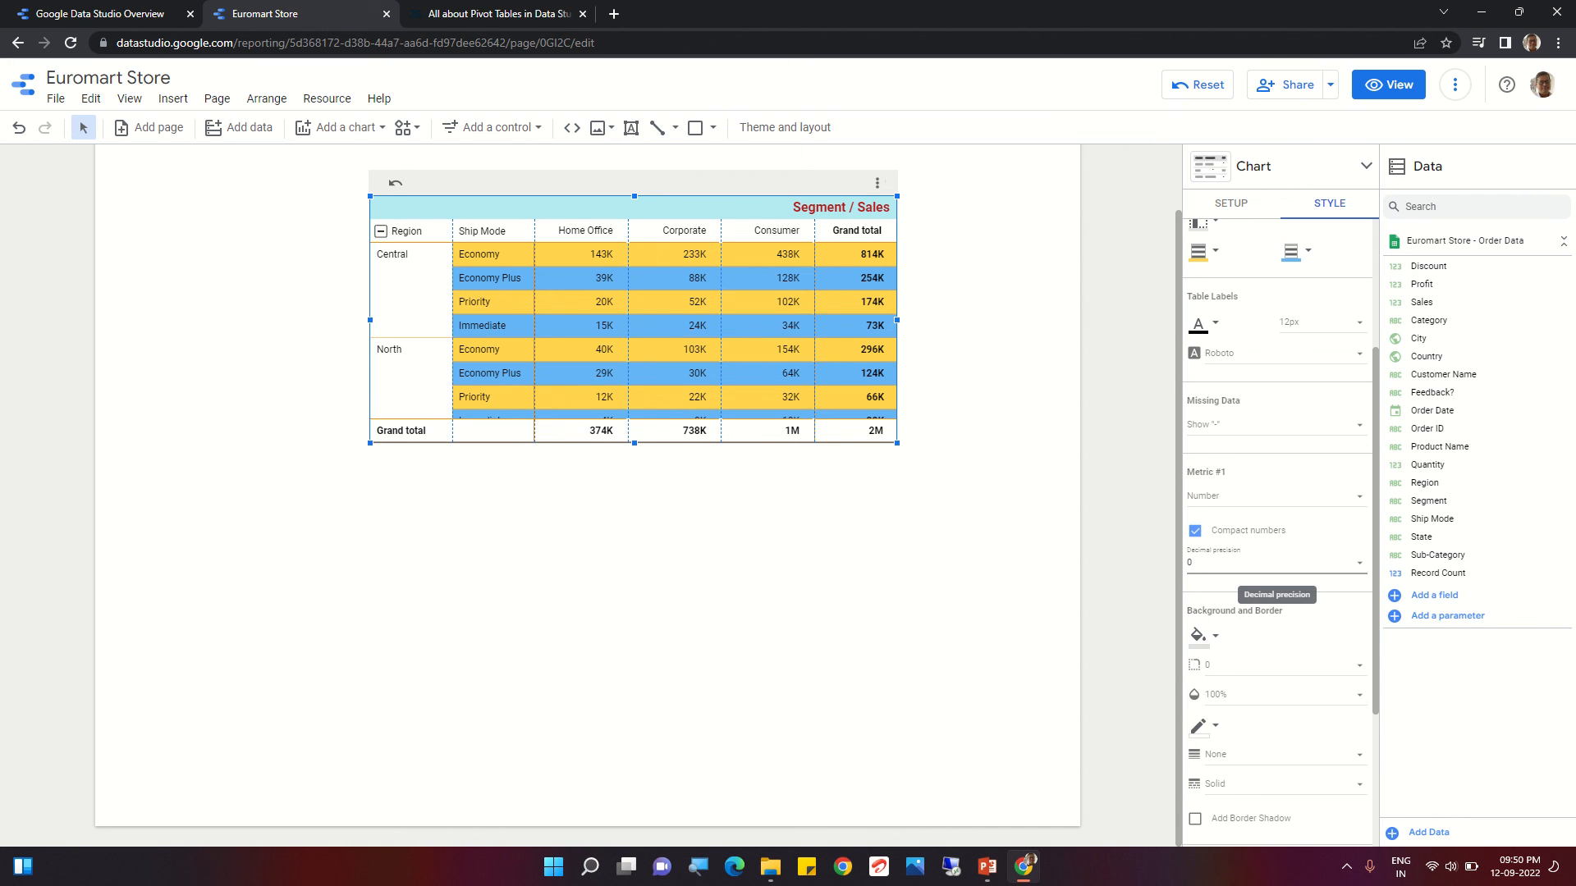
{"action": "left_click", "coordinate": [1272, 563]}
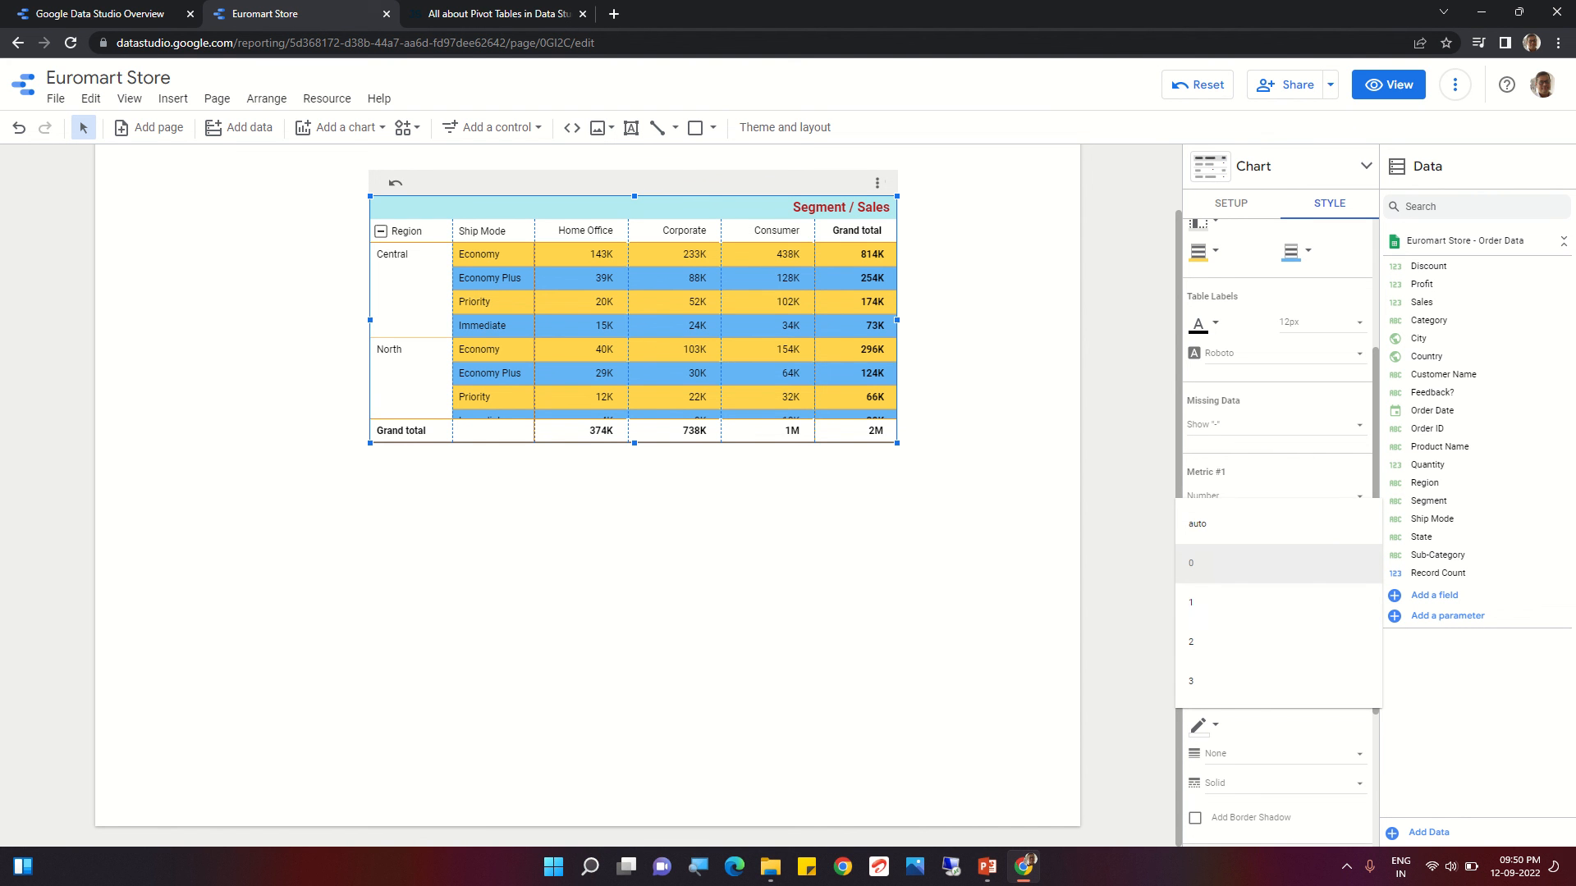
{"action": "left_click", "coordinate": [1273, 641]}
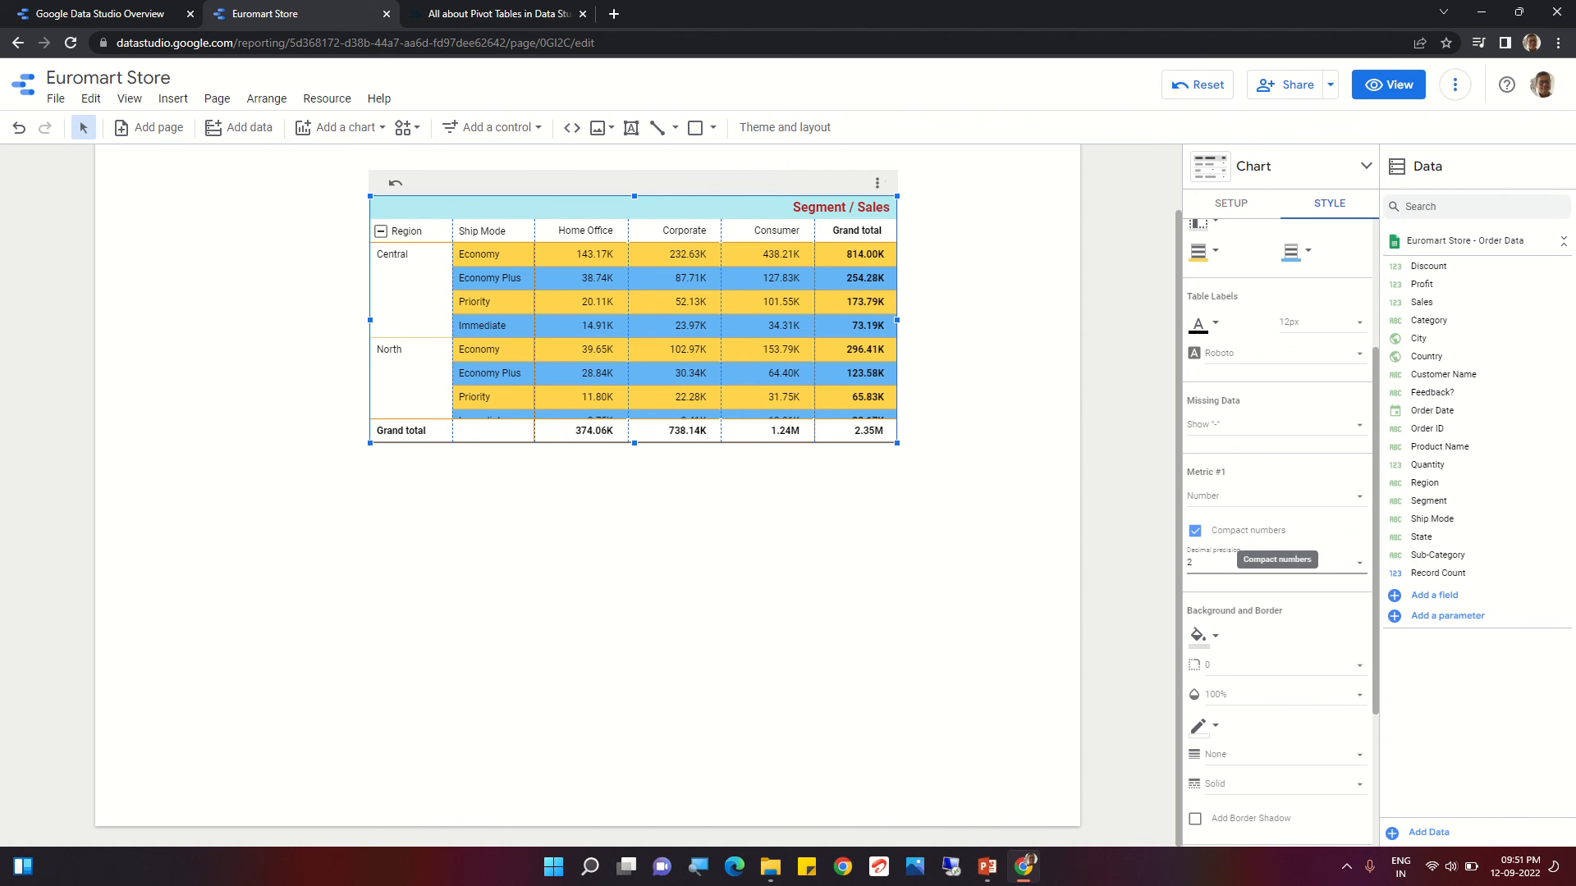
{"action": "left_click", "coordinate": [1196, 530]}
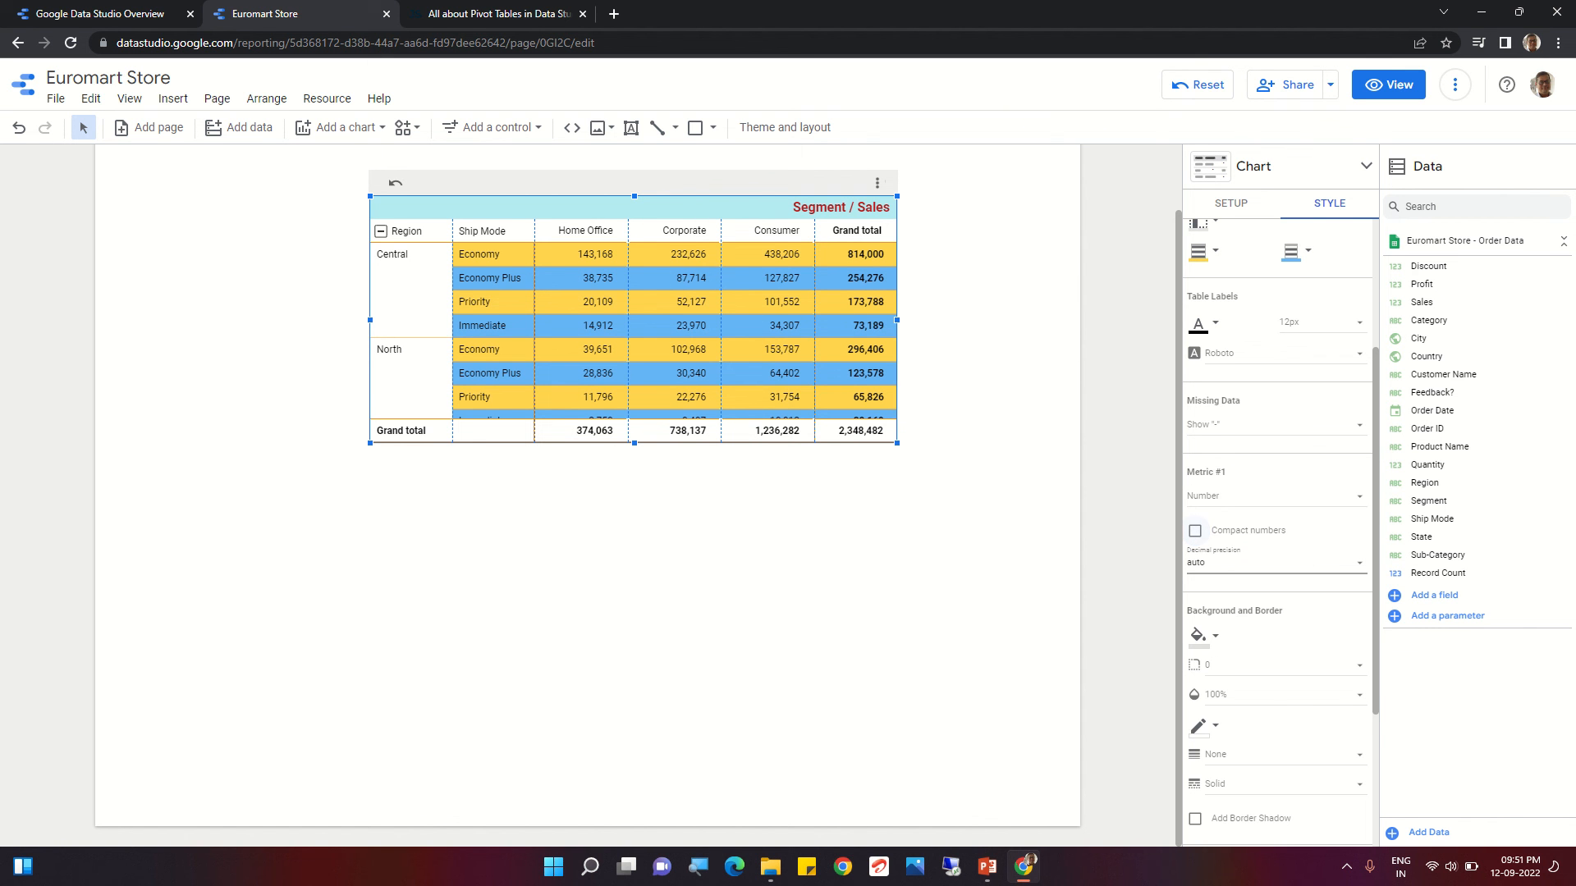
- Try an olive background for the pivot table, and replace it with light grey
{"action": "scroll", "coordinate": [1276, 492], "scroll_direction": "down", "scroll_amount": 1}
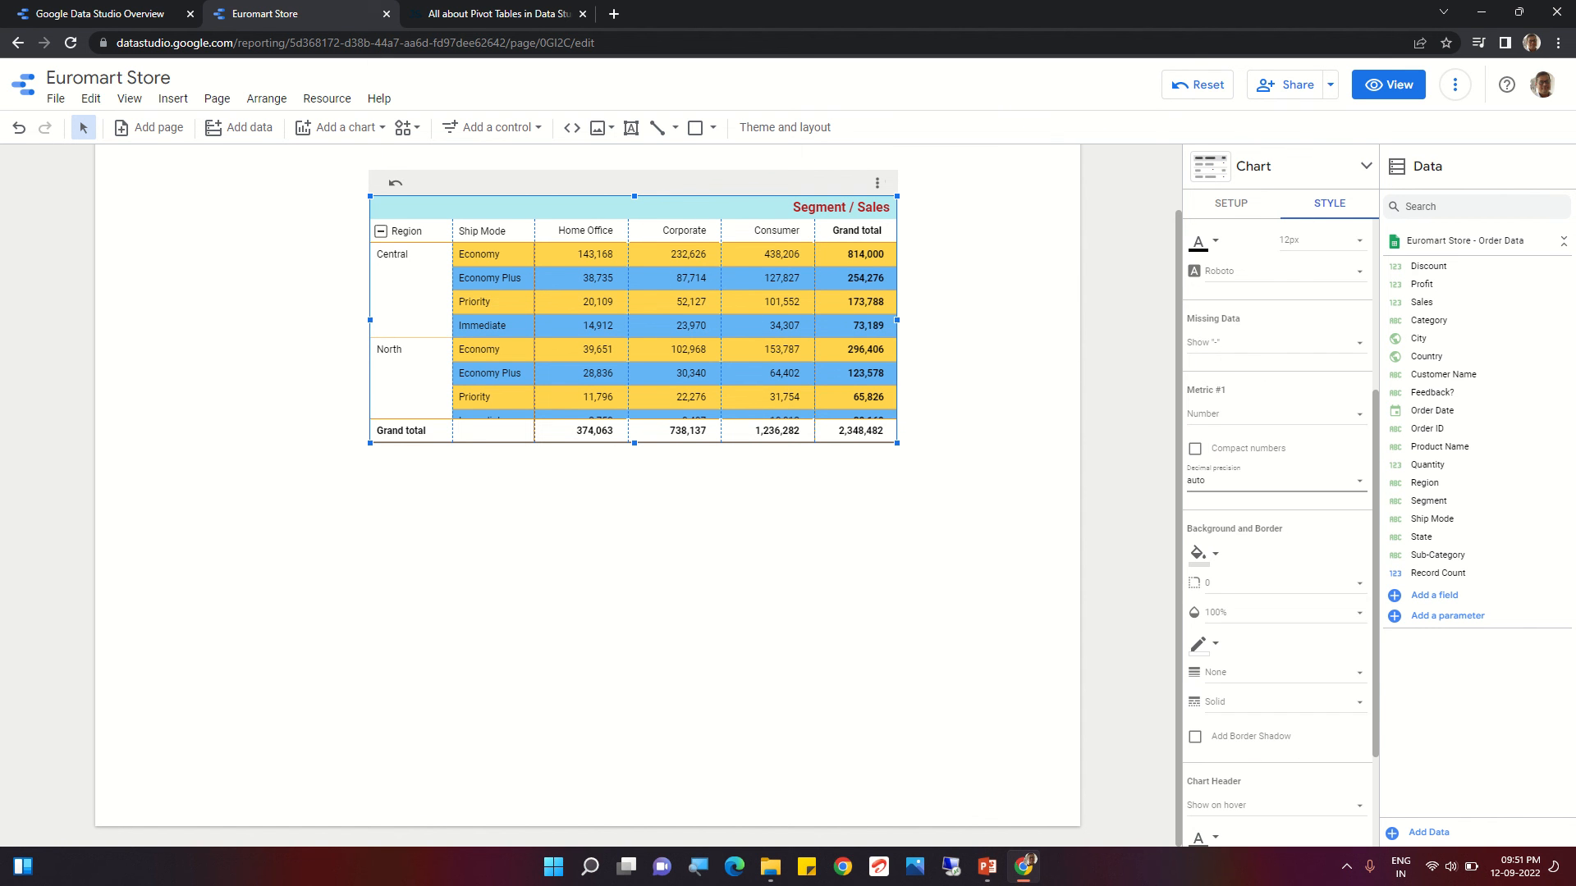
{"action": "left_click", "coordinate": [1200, 553]}
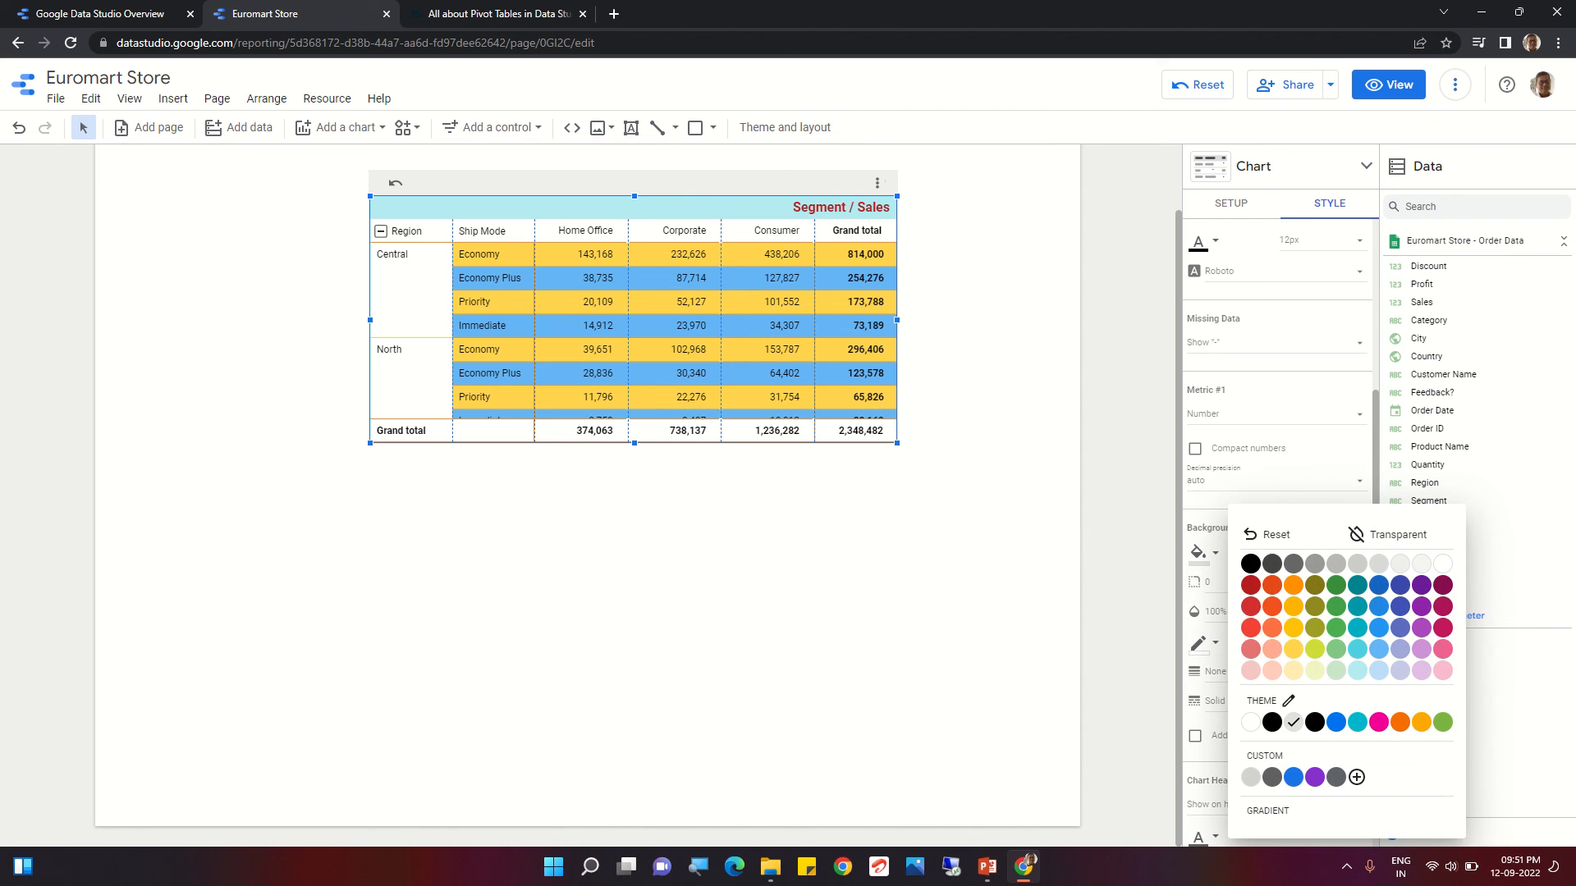
{"action": "left_click", "coordinate": [1315, 628]}
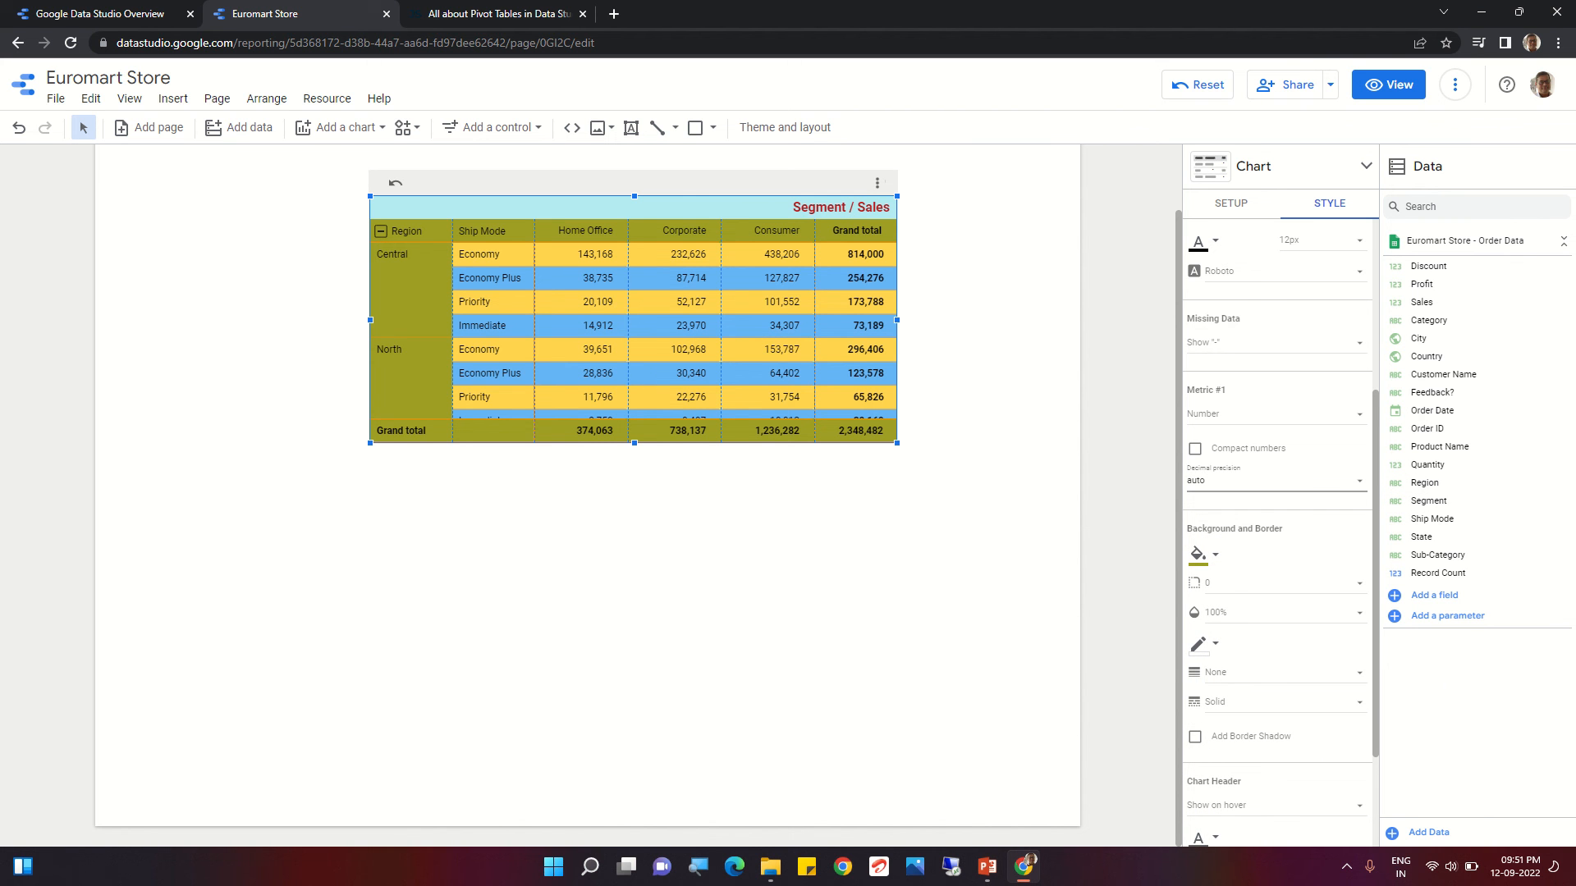
{"action": "left_click", "coordinate": [1200, 553]}
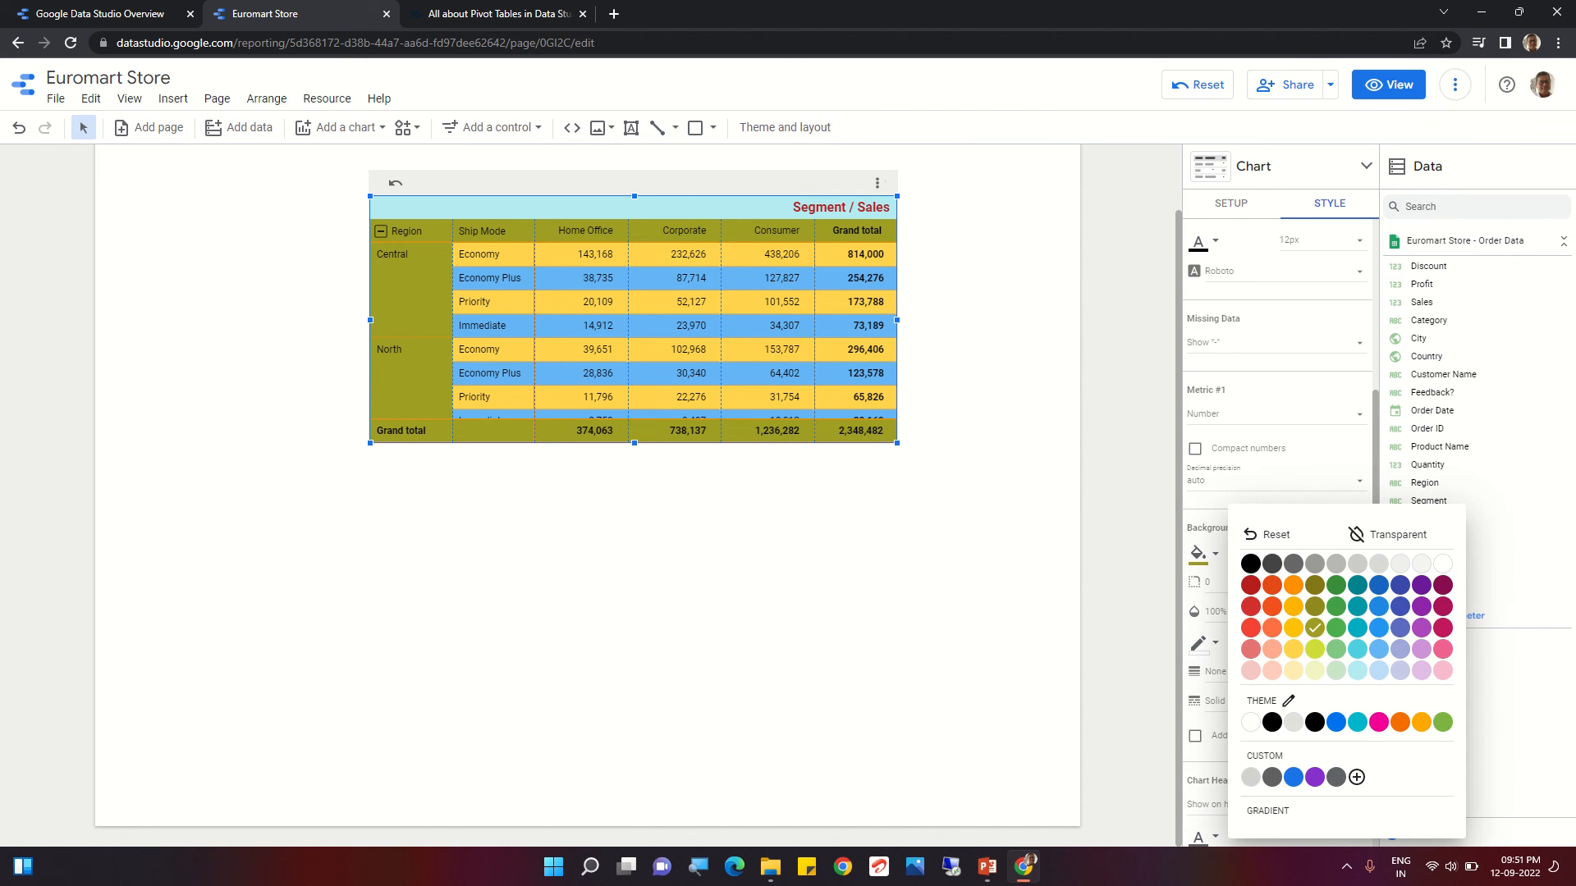
{"action": "left_click", "coordinate": [1379, 564]}
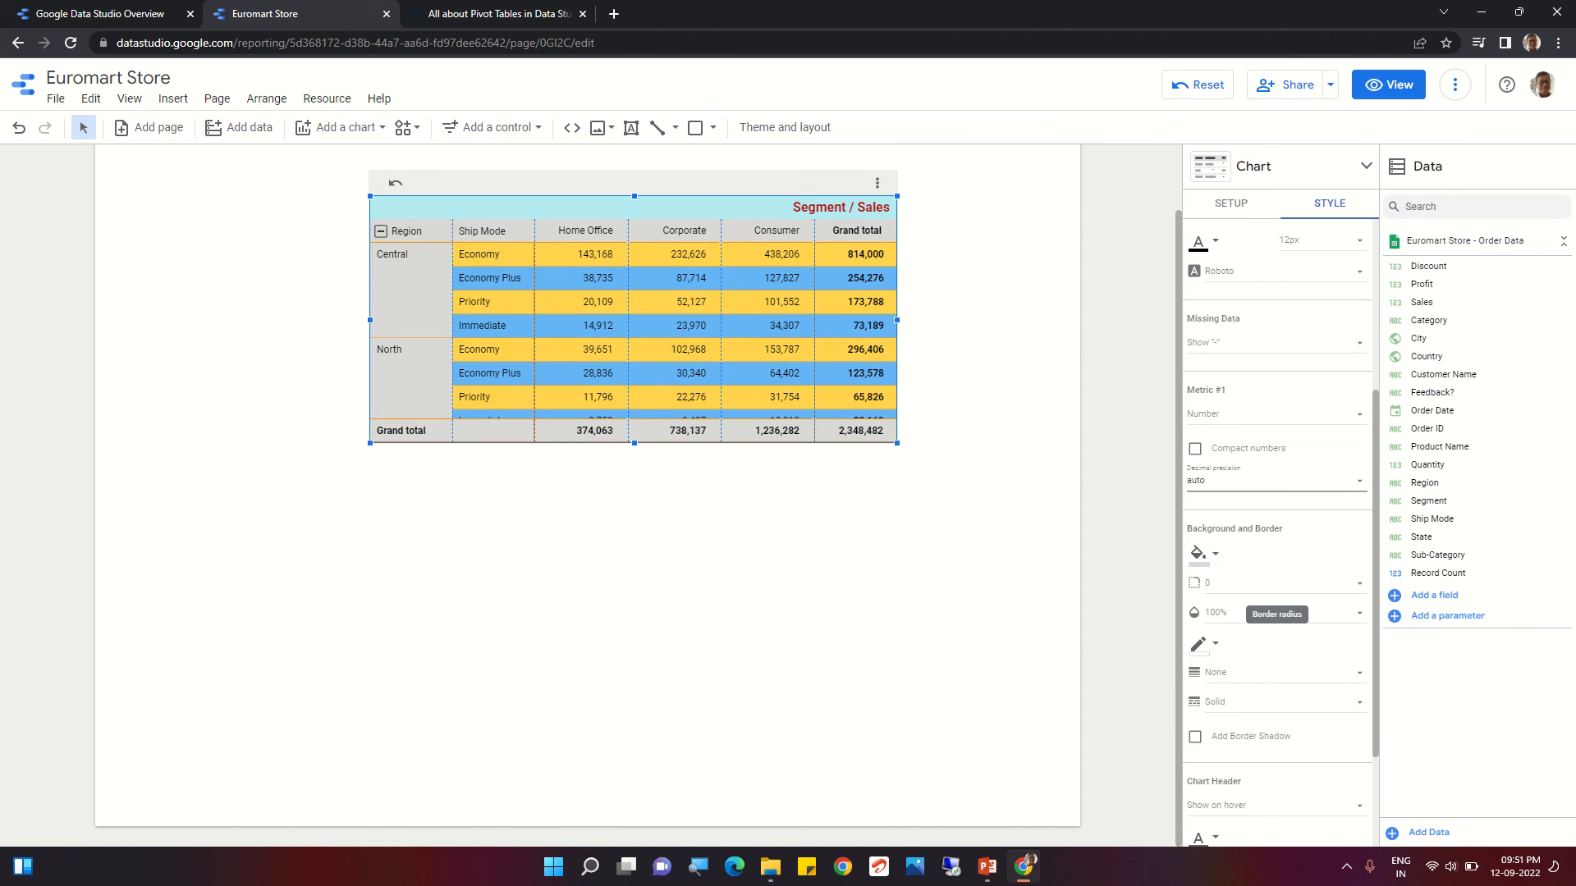
- Add a border shadow to the pivot table
{"action": "scroll", "coordinate": [1276, 583], "scroll_direction": "down", "scroll_amount": 1}
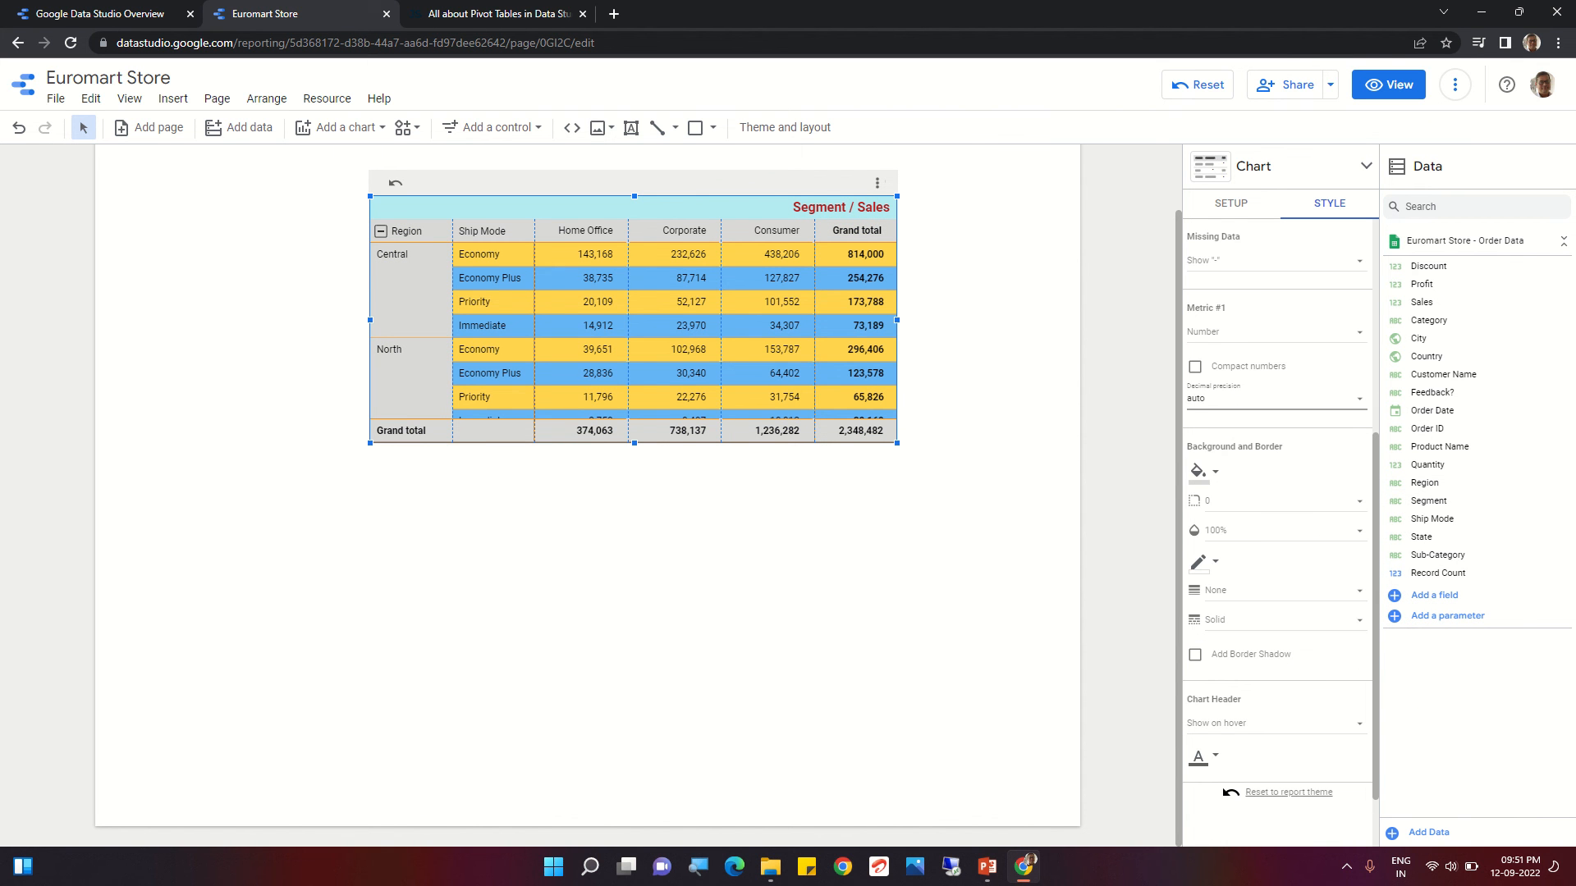
{"action": "left_click", "coordinate": [1195, 654]}
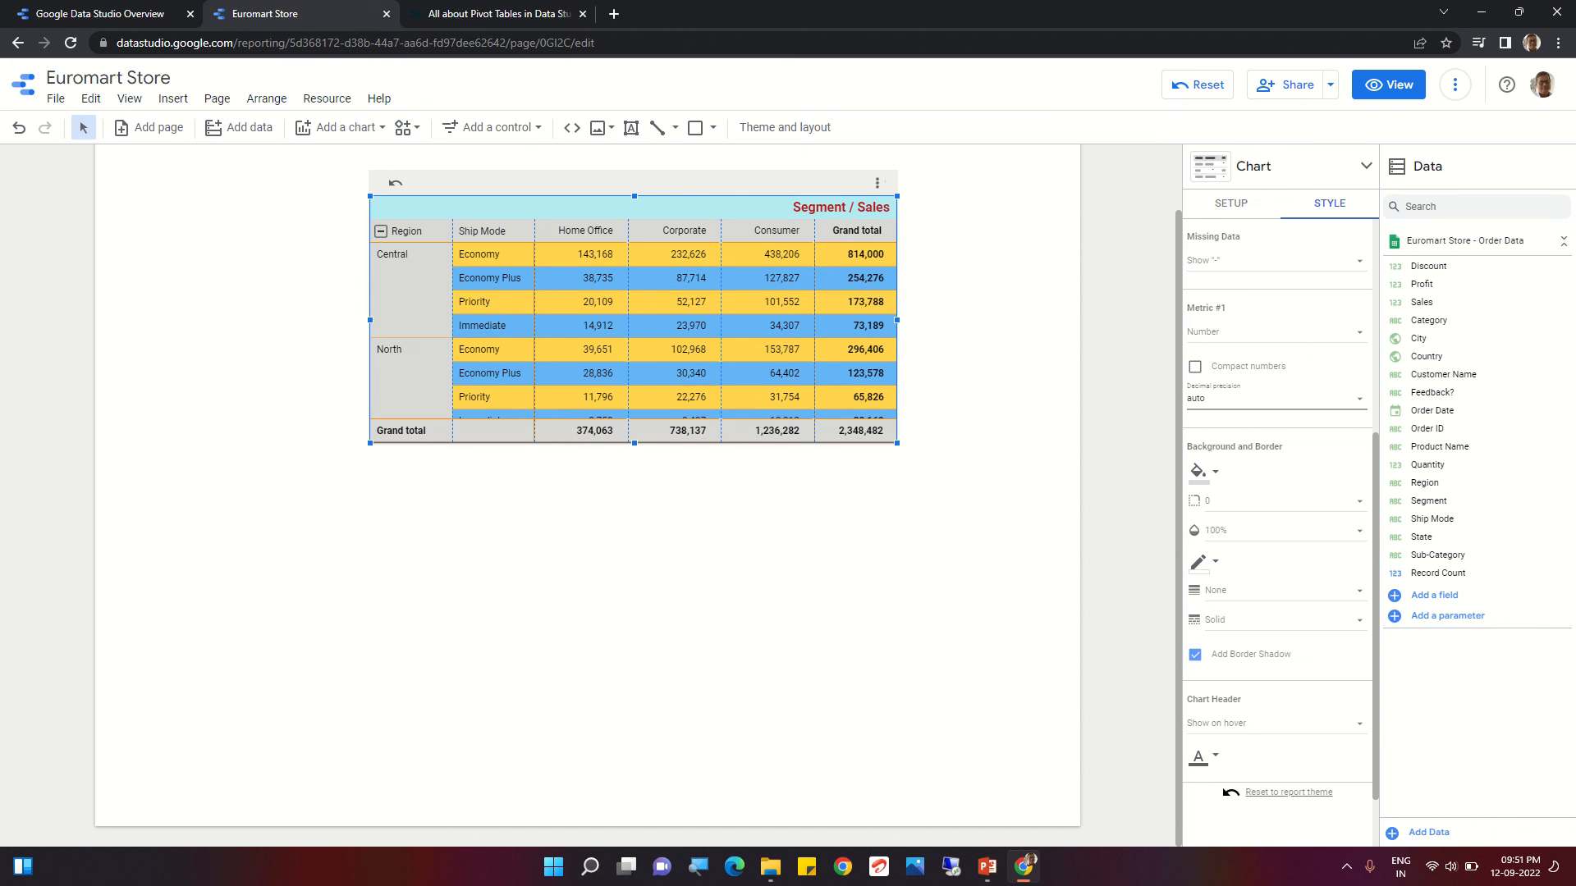
{"action": "scroll", "coordinate": [1277, 492], "scroll_direction": "down", "scroll_amount": 3}
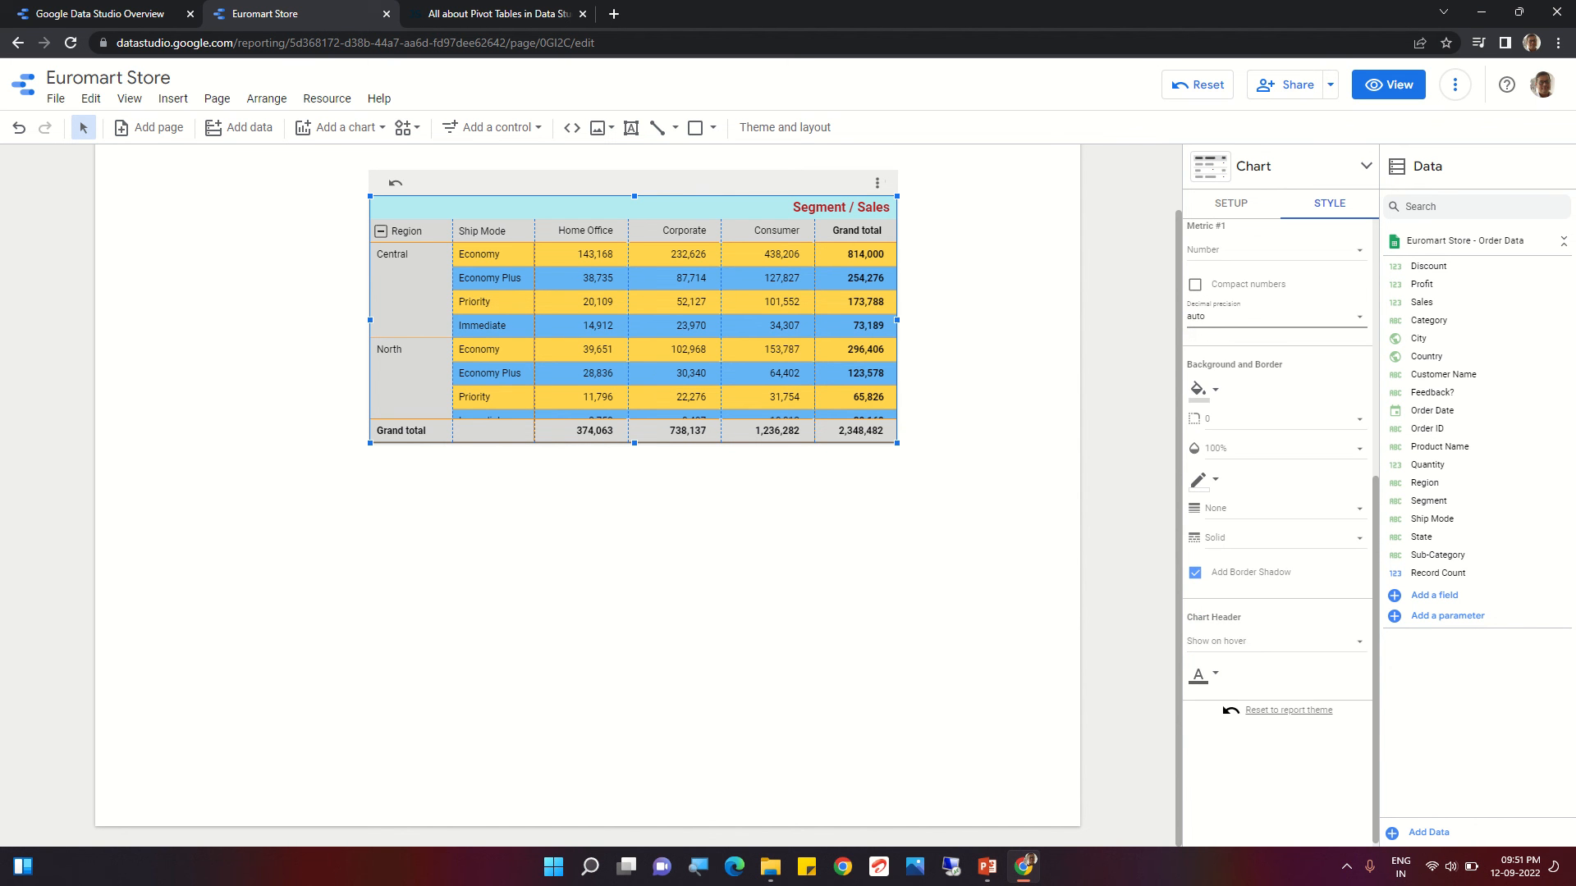
- Switch to the PowerPoint presentation with the "All About Pivot Tables" title slide
{"action": "scroll", "coordinate": [1277, 492], "scroll_direction": "up", "scroll_amount": 6}
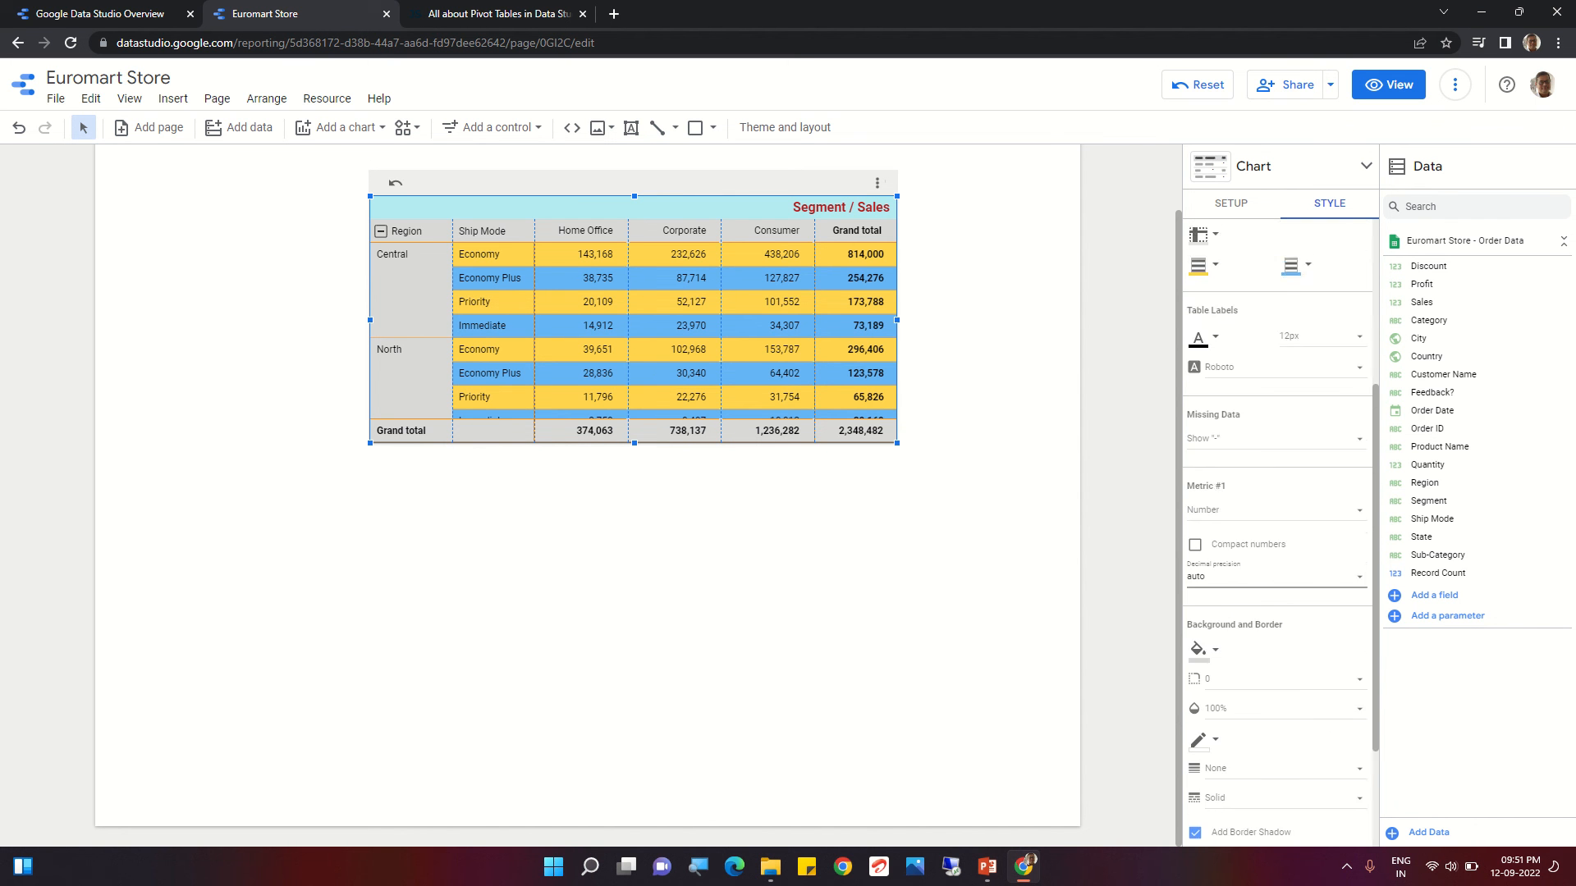
{"action": "scroll", "coordinate": [1276, 533], "scroll_direction": "up", "scroll_amount": 2}
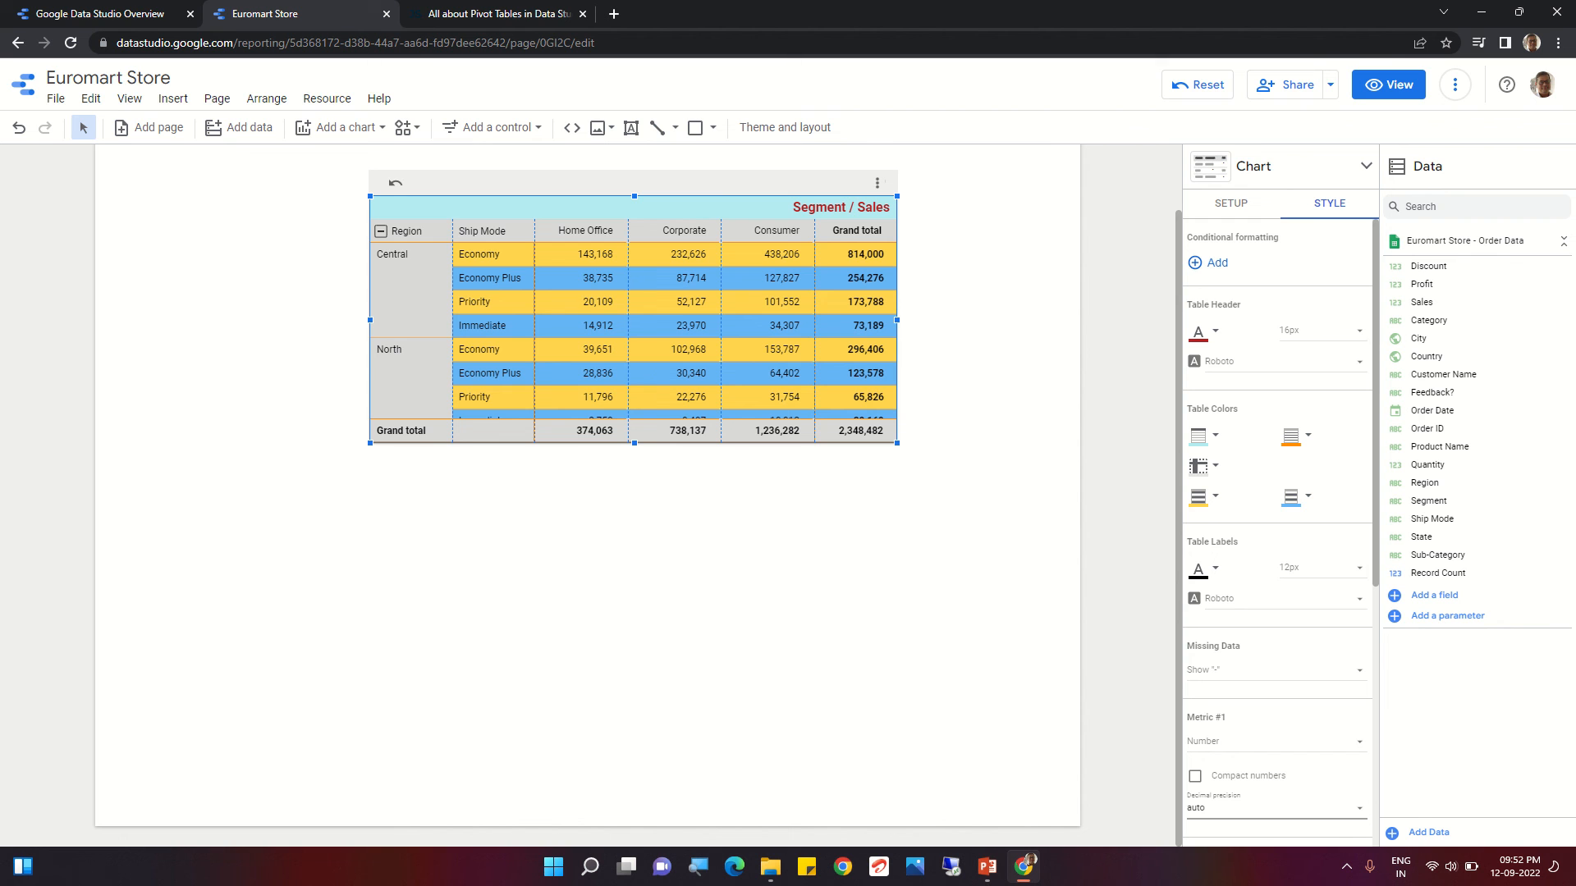
{"action": "left_click", "coordinate": [987, 866]}
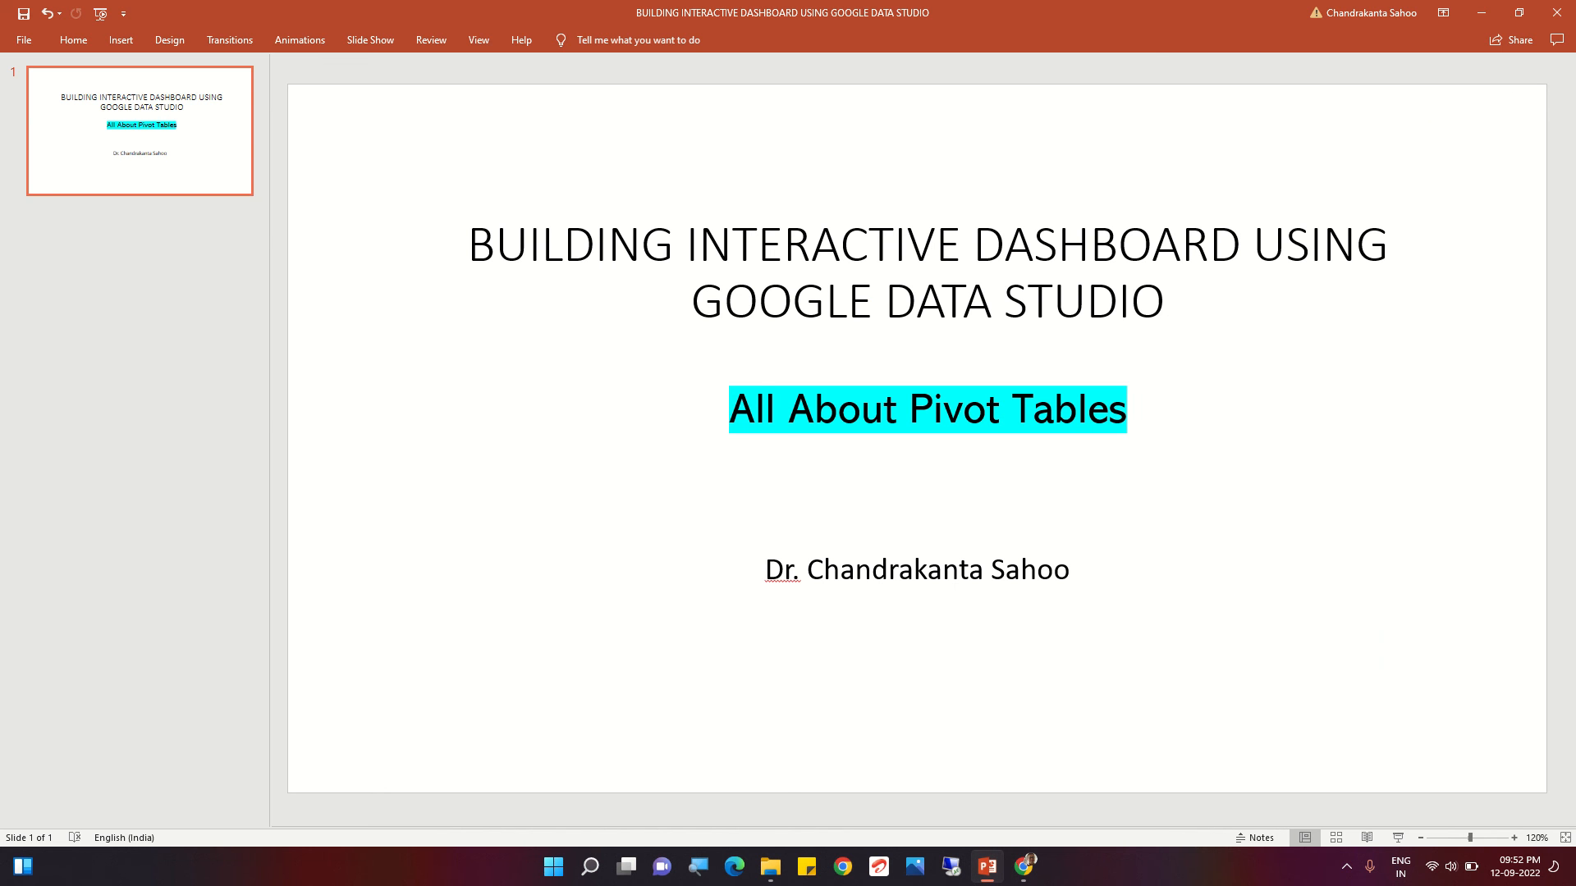